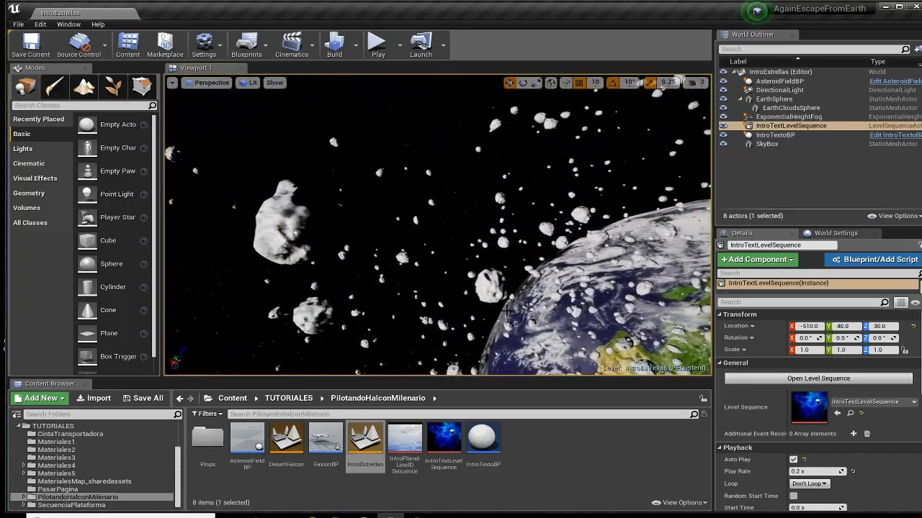
- Open the existing IntroTextLevelSequence and lock the viewport to its camera cuts
left_click(444, 437)
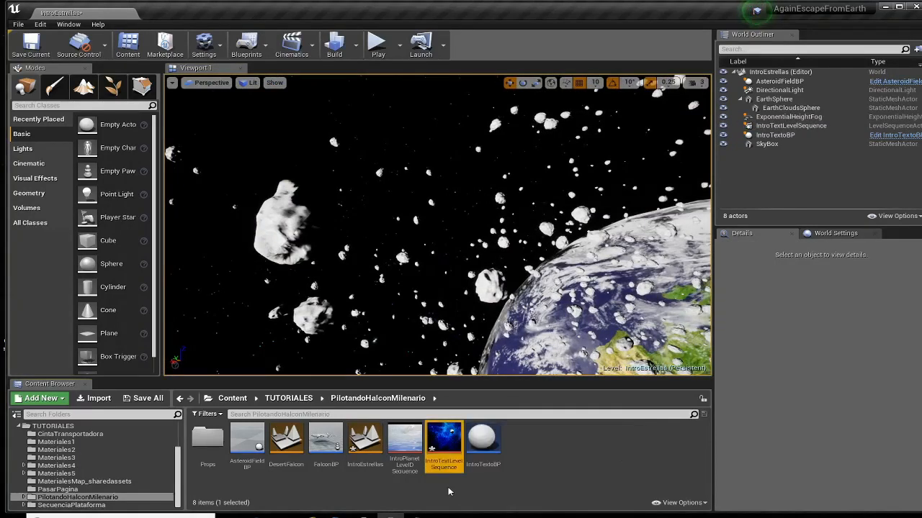
double_click(445, 462)
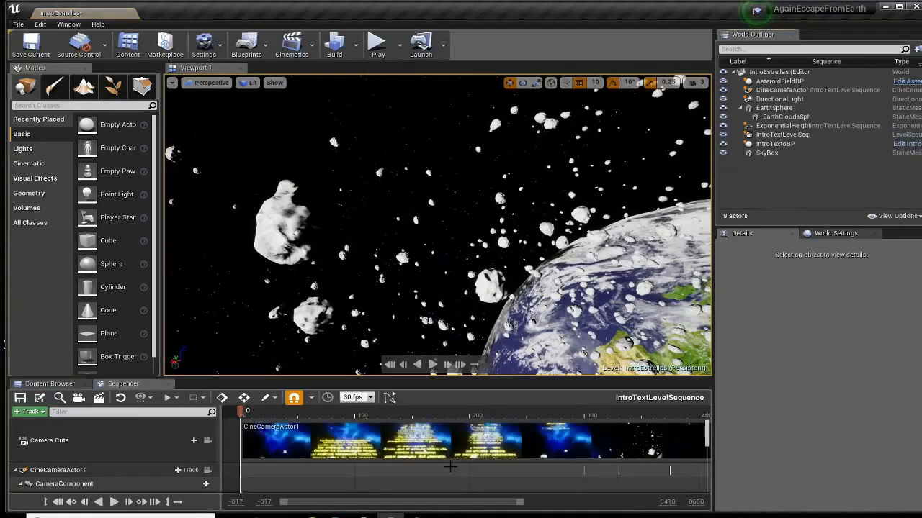
left_click(207, 470)
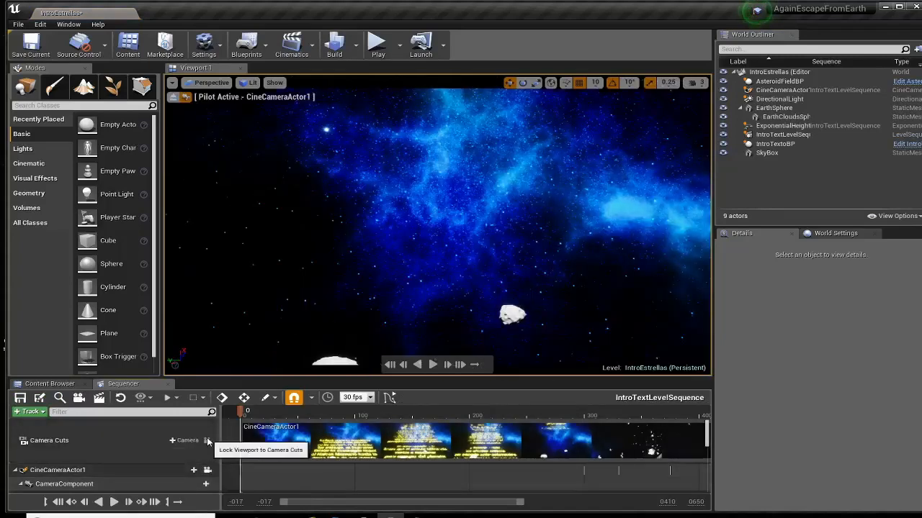
left_click(207, 439)
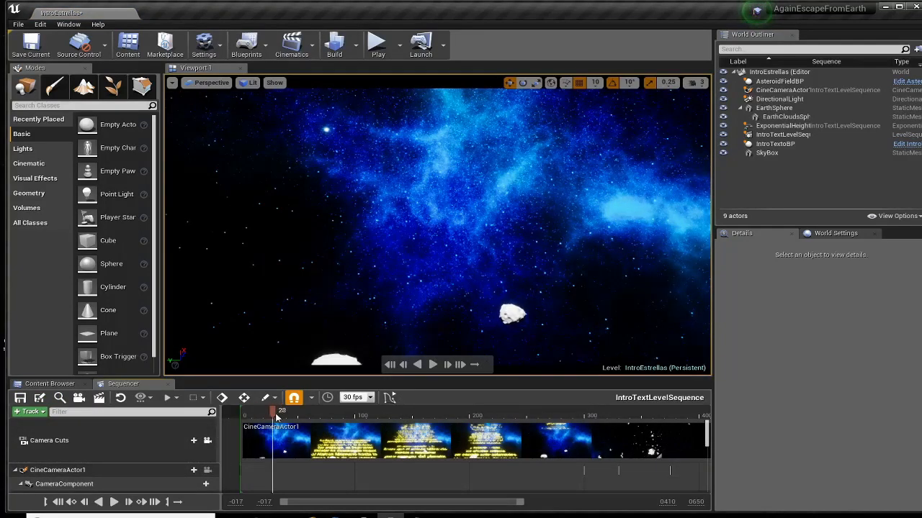
- Scrub the playhead through the sequence toward its end to preview the intro animation
left_click_drag(277, 416, 690, 400)
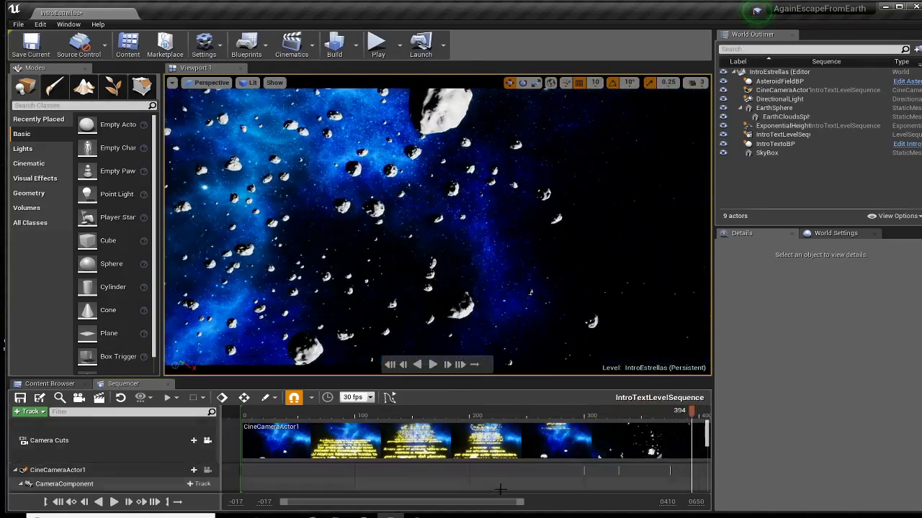
left_click_drag(504, 501, 612, 484)
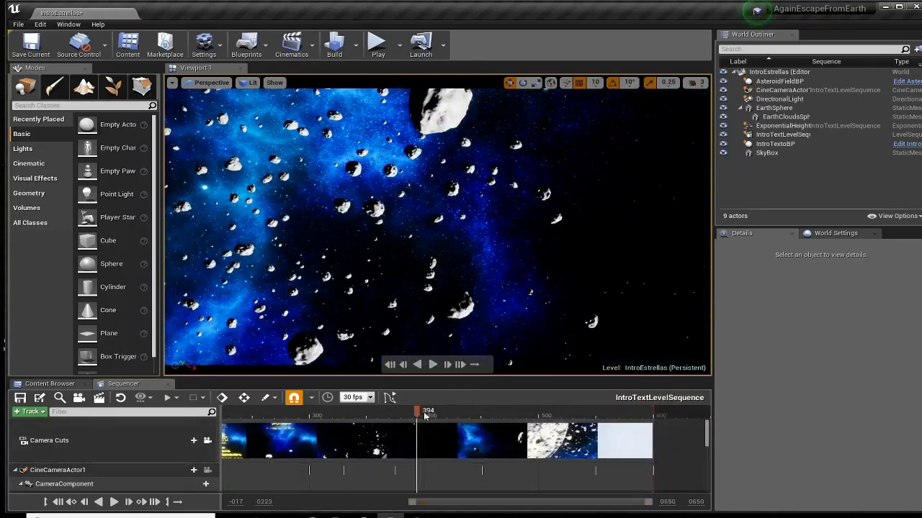
left_click_drag(420, 412, 628, 419)
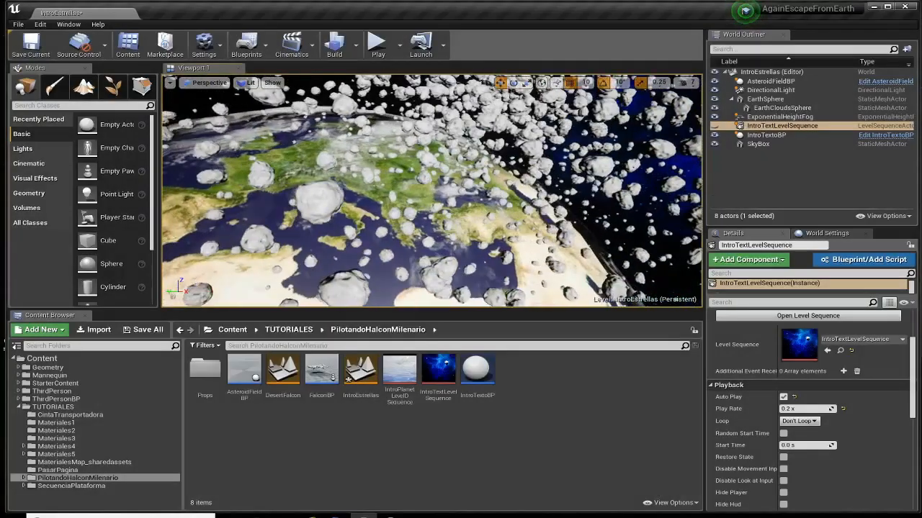
- Turn off Auto Play for the IntroTextLevelSequence actor in the level
left_click(778, 127)
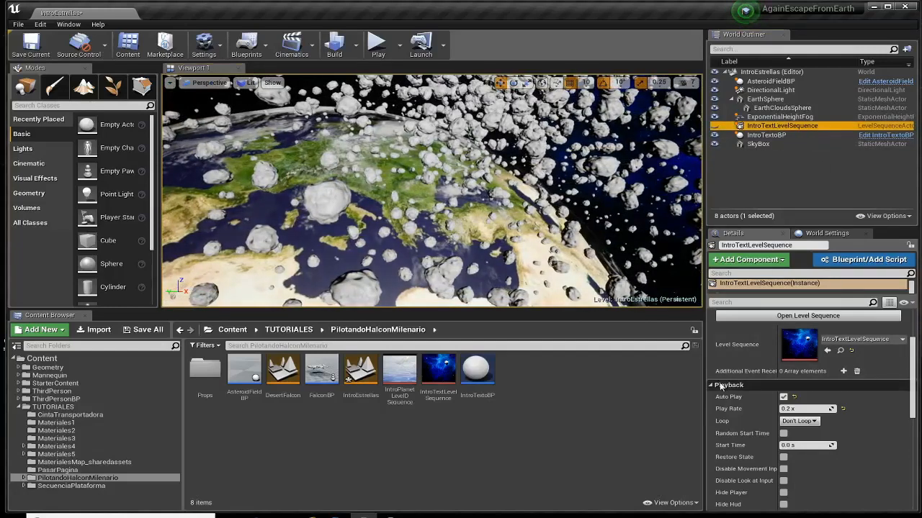
left_click(782, 397)
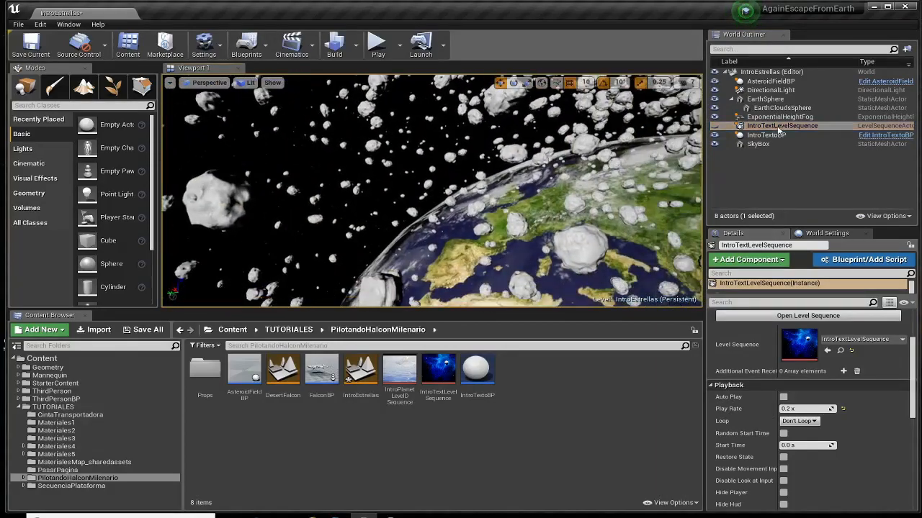
- Focus the view on the IntroTextoBP actor and set the viewport camera speed to 3
double_click(766, 135)
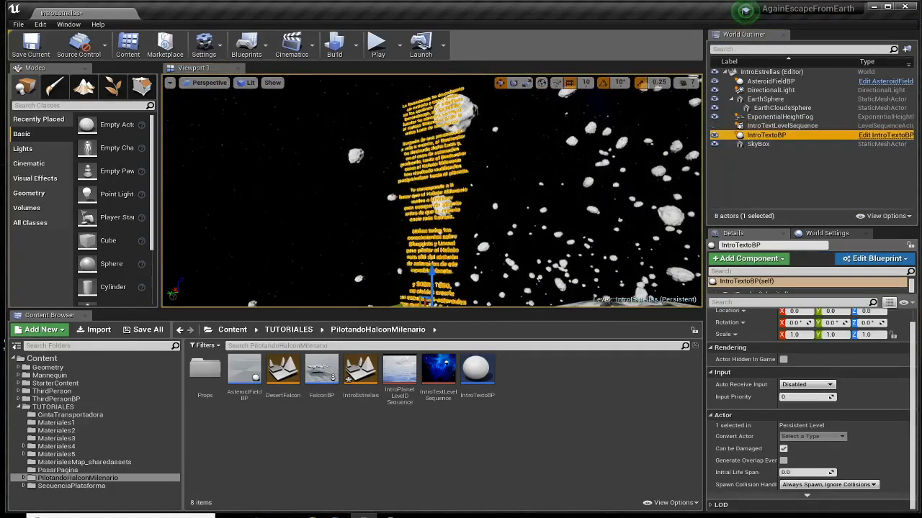
right_click_drag(432, 192, 345, 209)
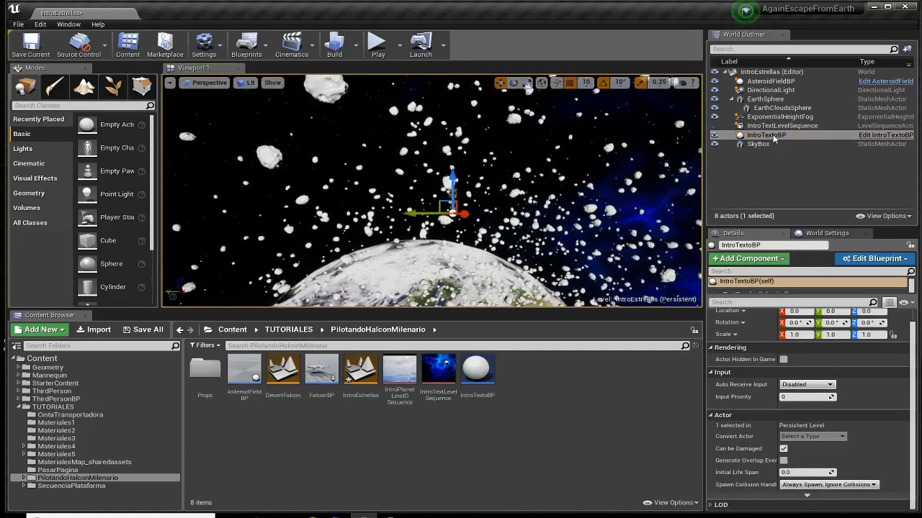
double_click(769, 136)
left_click(691, 83)
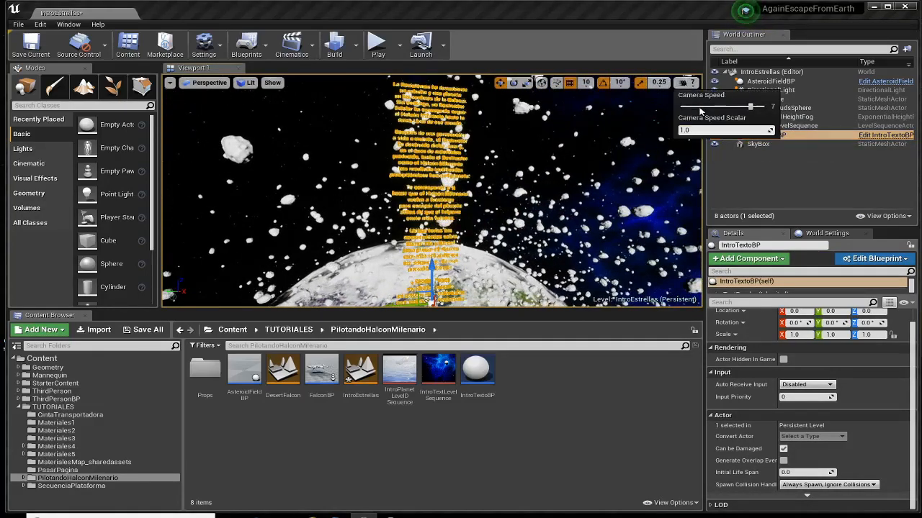
left_click(681, 131)
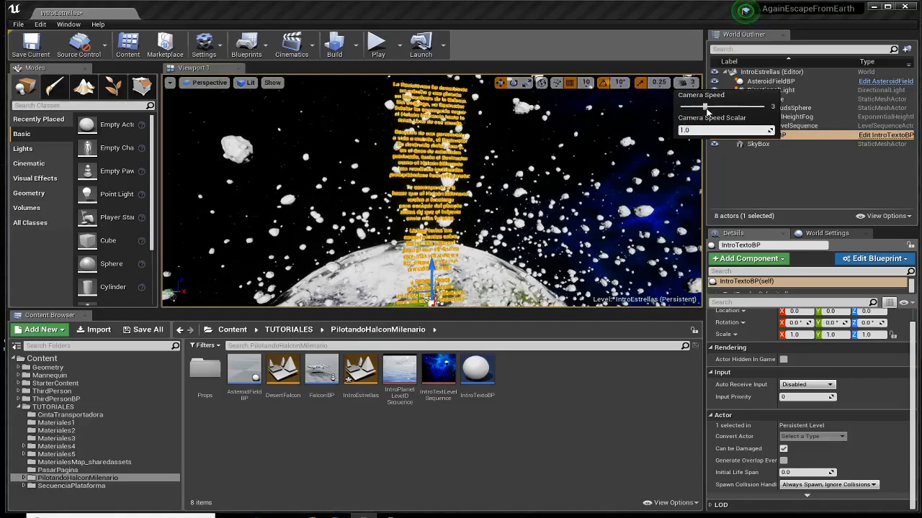
right_click_drag(314, 203, 315, 203)
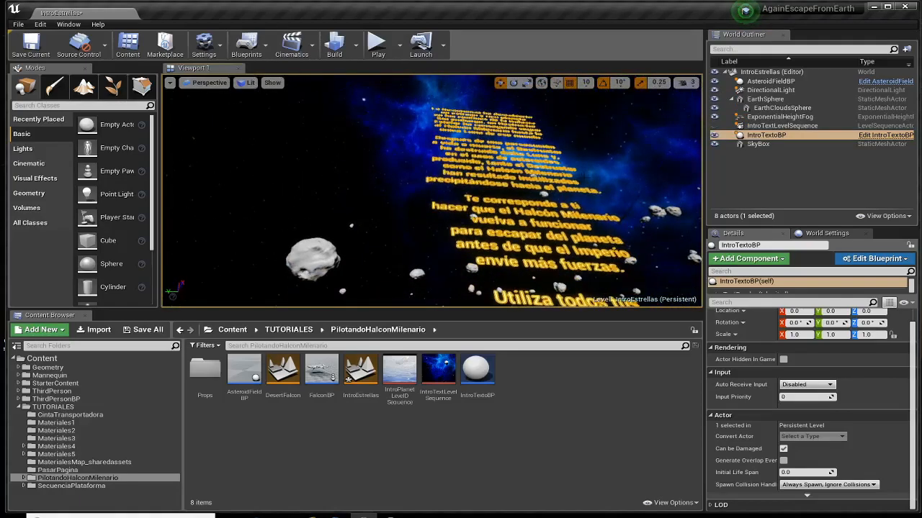
- Examine the TextRender component of the IntroTextoBP blueprint, including its text and colour settings, and close the blueprint
double_click(477, 374)
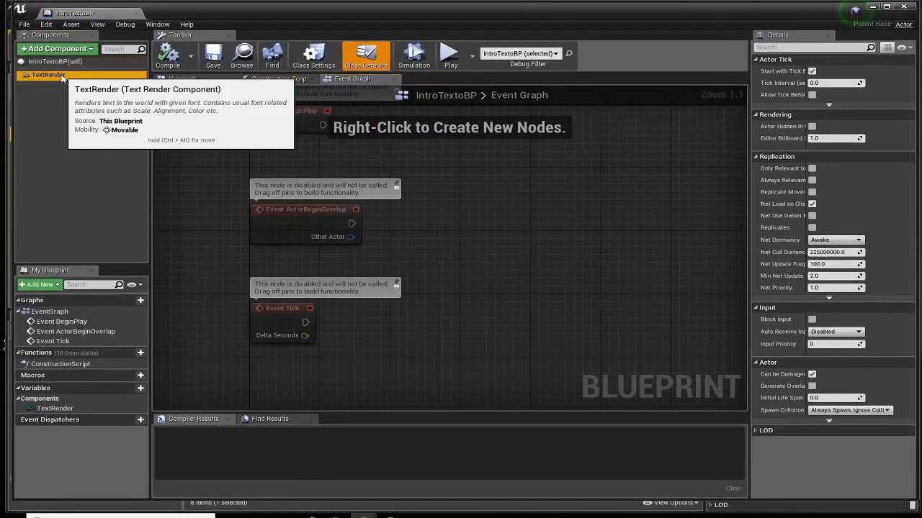
left_click(72, 75)
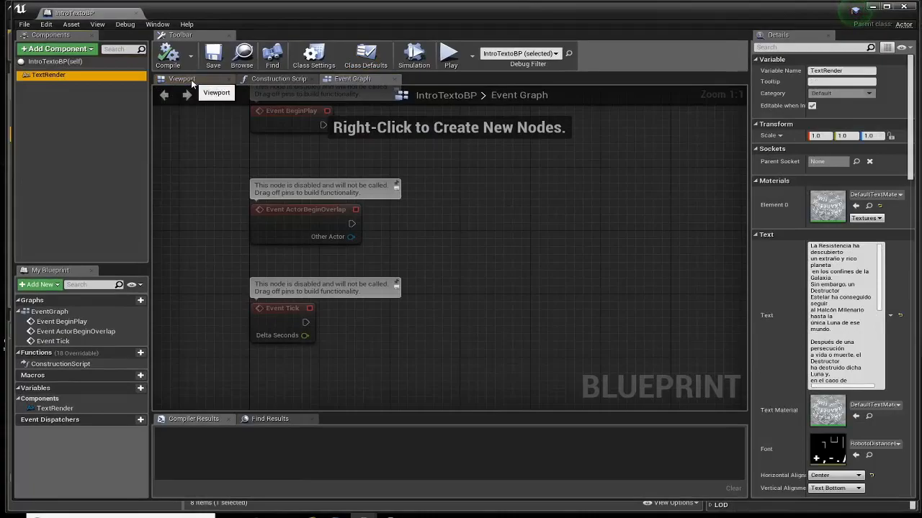
left_click(182, 79)
right_click_drag(304, 208, 354, 185)
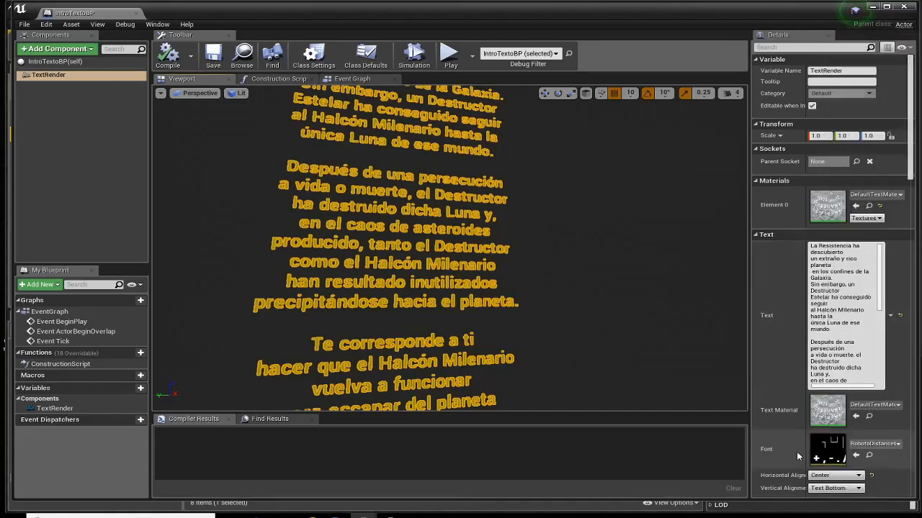
scroll(797, 452, "down", 3)
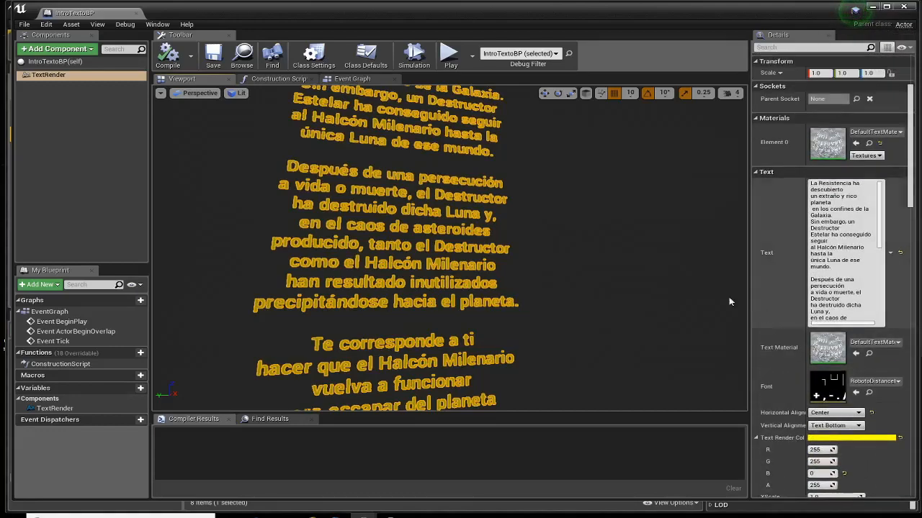
right_click_drag(547, 258, 490, 288)
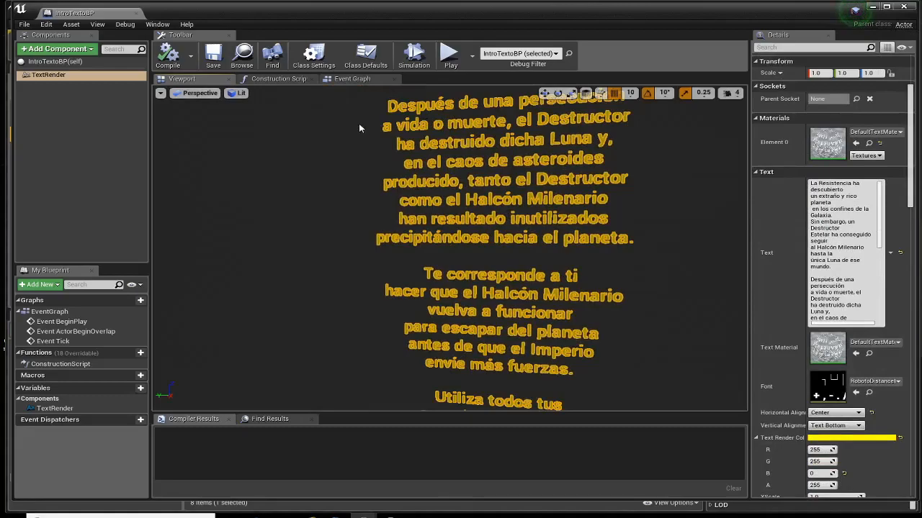
right_click_drag(360, 128, 389, 144)
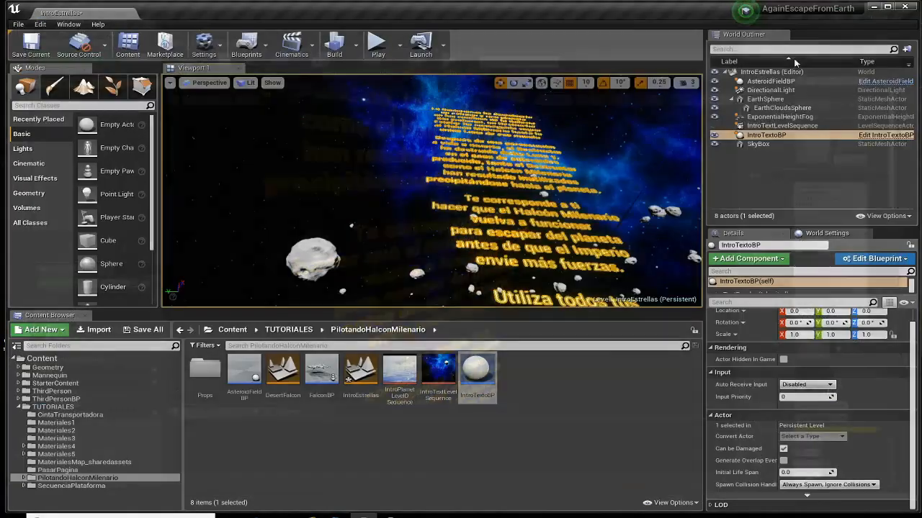
left_click(904, 6)
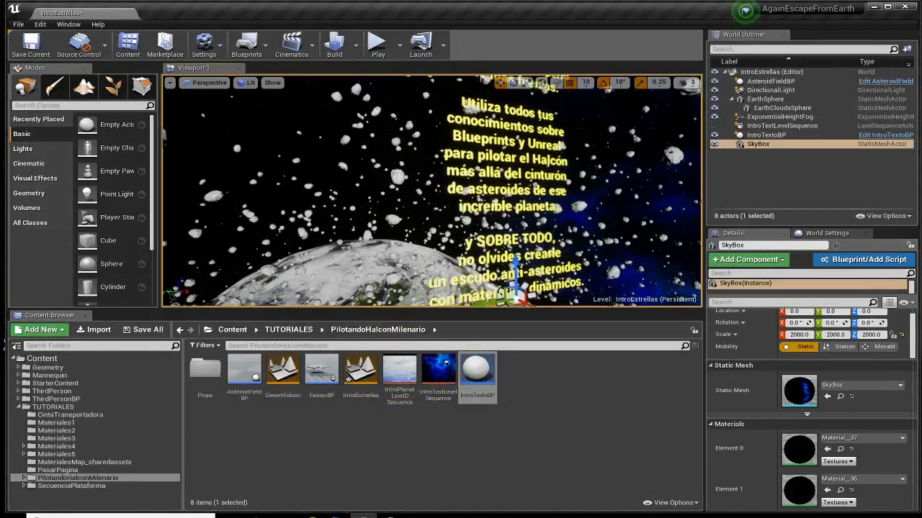
- Create a new level sequence named IntroTutorialStarWars in the TUTORIALES/PilotandoHalconMilenario folder
left_click(775, 126)
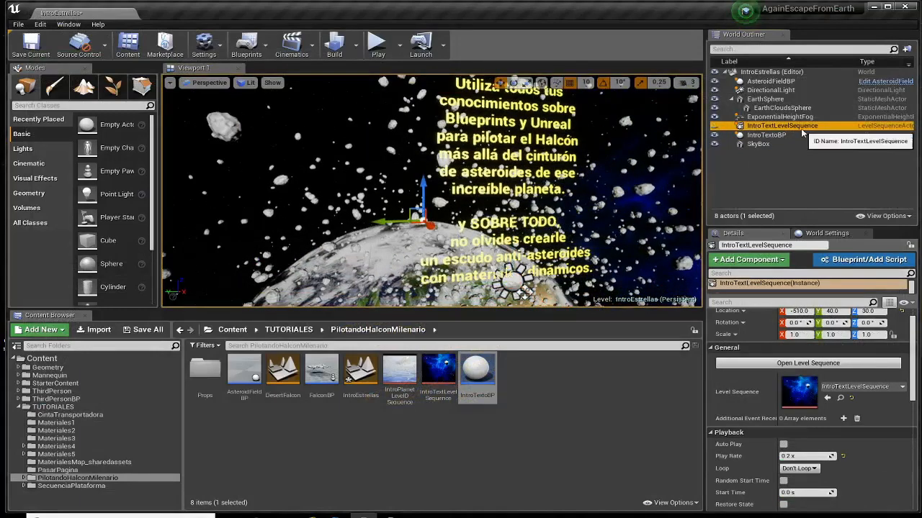
right_click(532, 391)
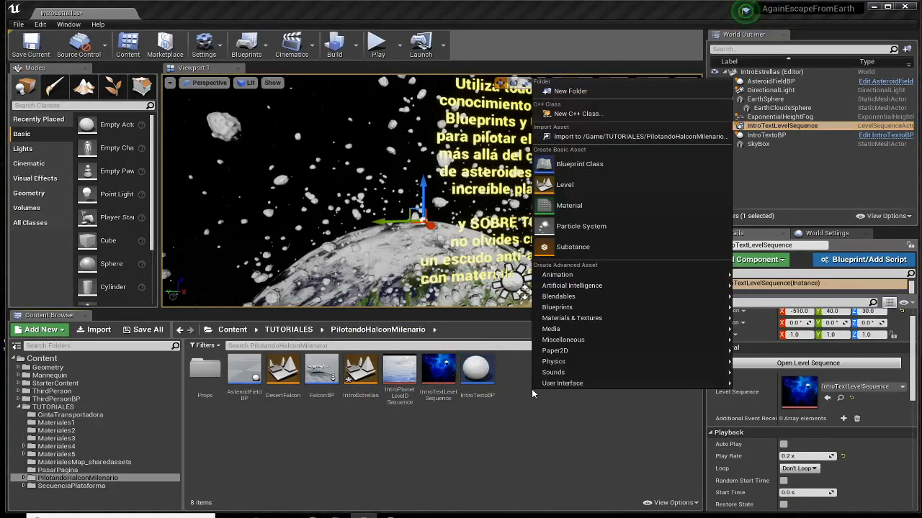
left_click(292, 45)
left_click(314, 73)
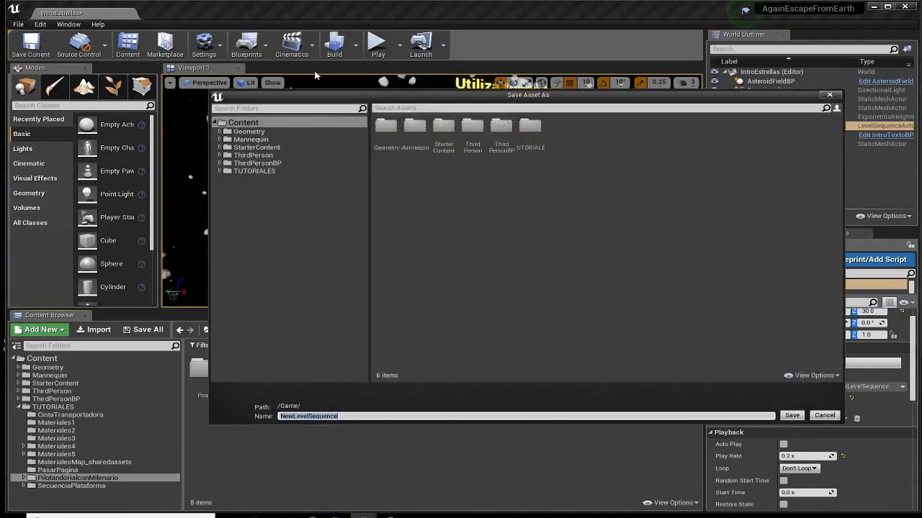
double_click(529, 131)
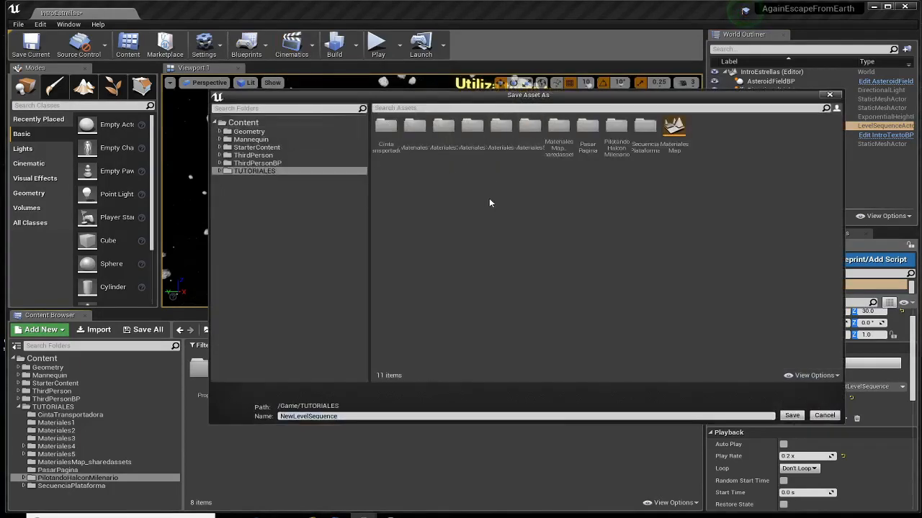
double_click(290, 171)
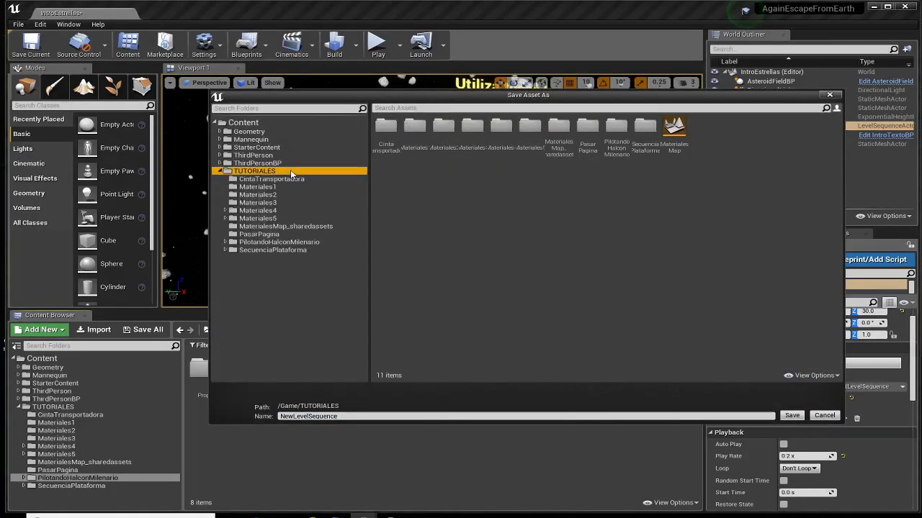
double_click(280, 242)
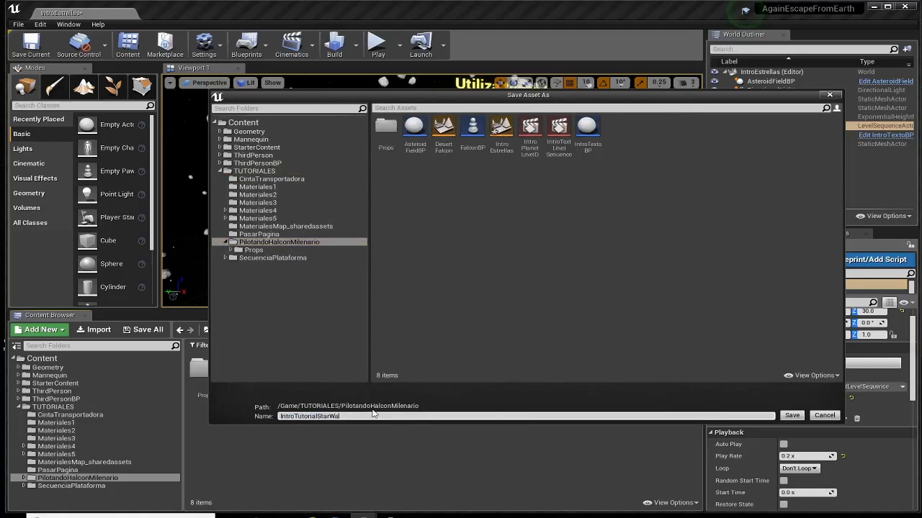
key("Return")
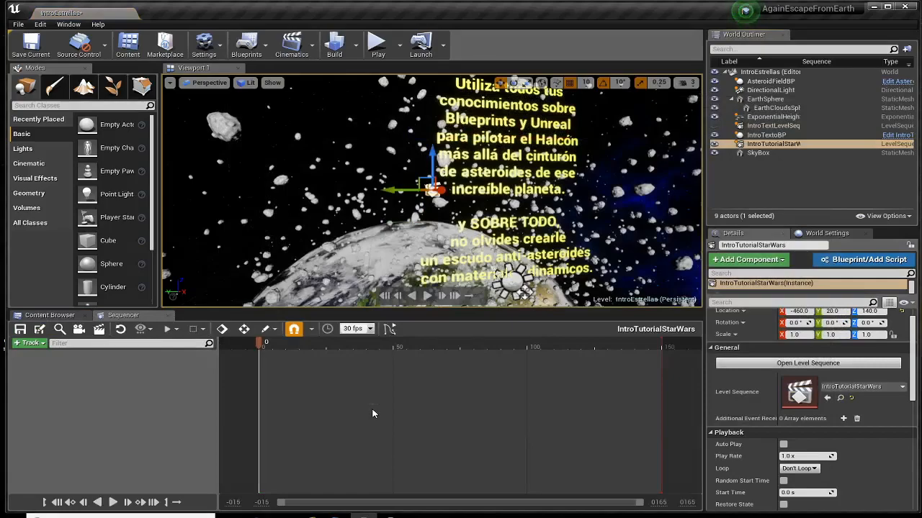
- Close the sequence editor and reopen the IntroTutorialStarWars sequence from its asset
right_click_drag(432, 191, 449, 181)
key("w")
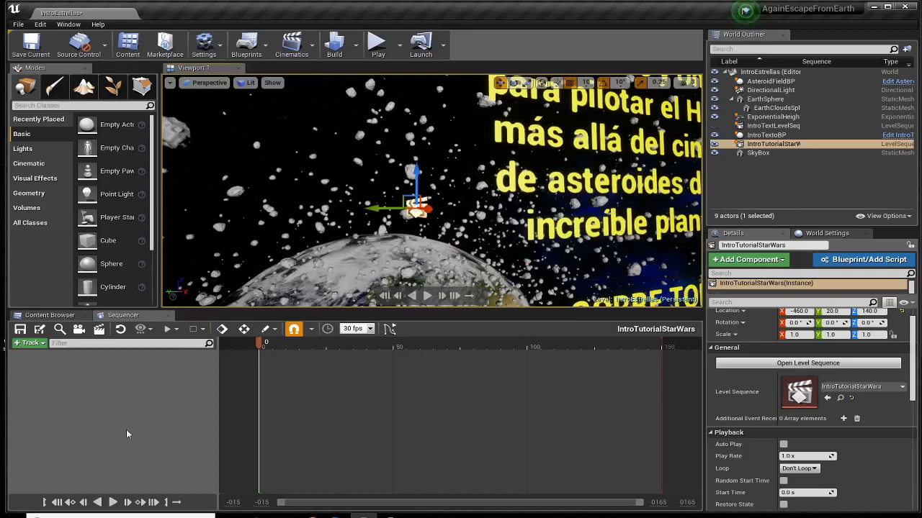
left_click(169, 317)
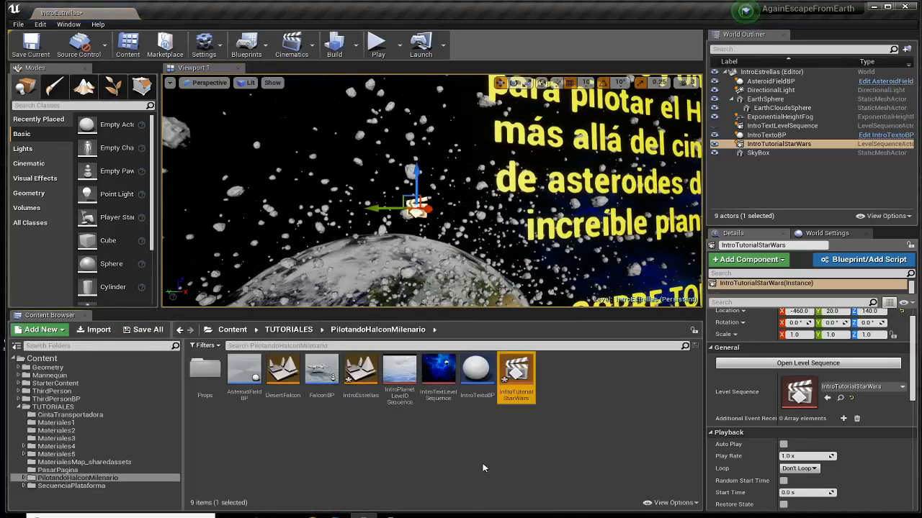
double_click(517, 380)
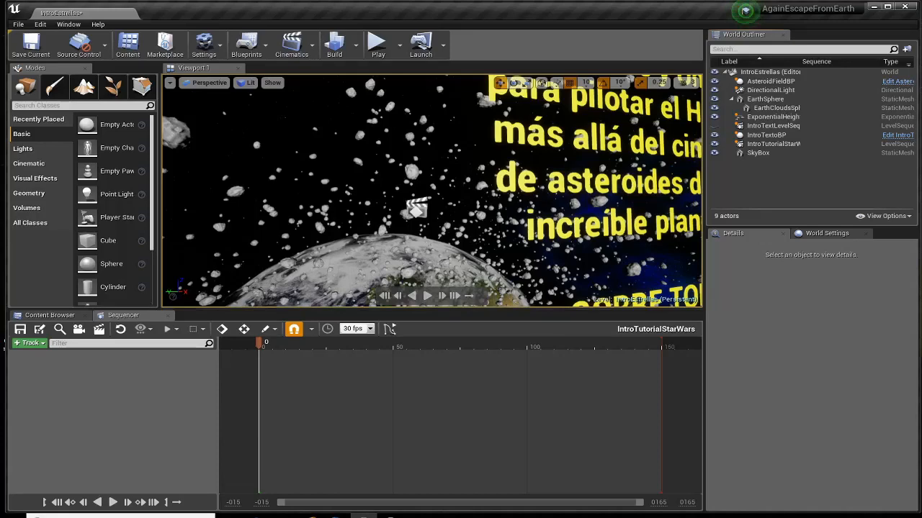
- Switch Cinematic Preview off and back on for the viewport
left_click(170, 83)
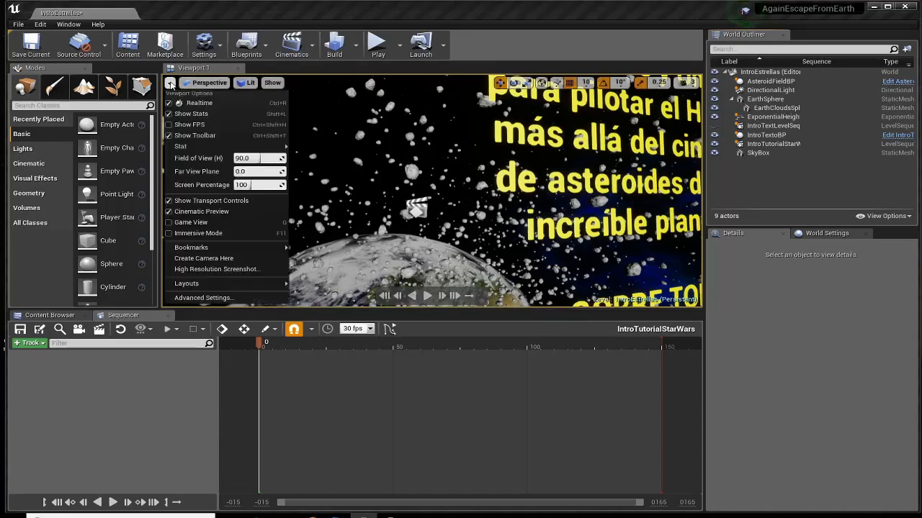
left_click(168, 213)
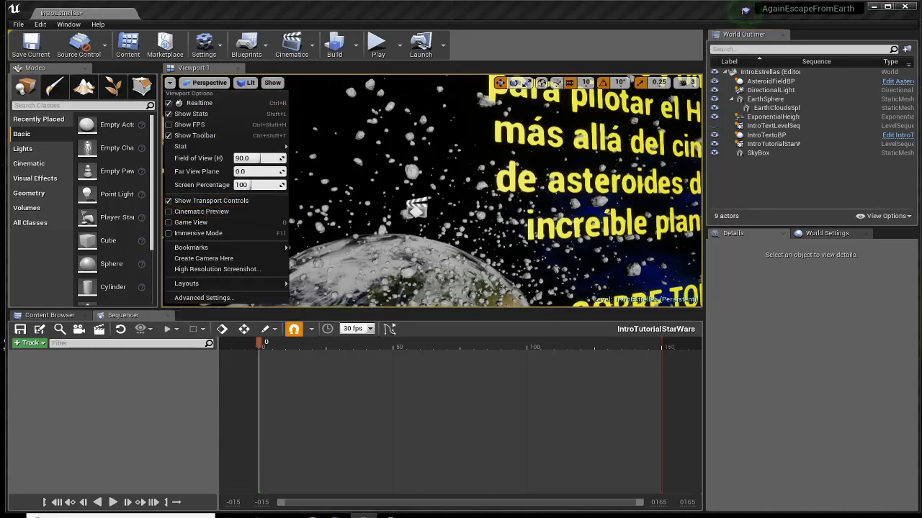
left_click(170, 212)
- Split the viewport into two side-by-side panes and focus the view on the IntroTextoBP actor
mouse_move(203, 249)
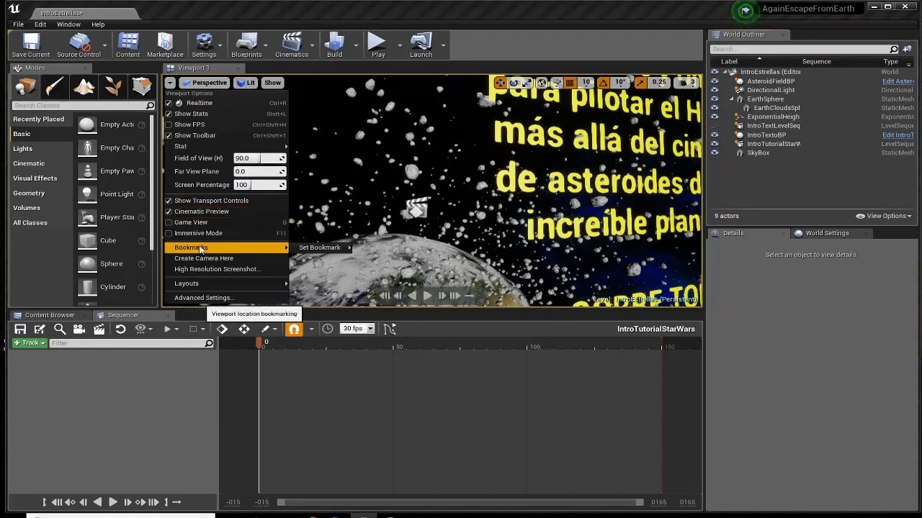
mouse_move(211, 285)
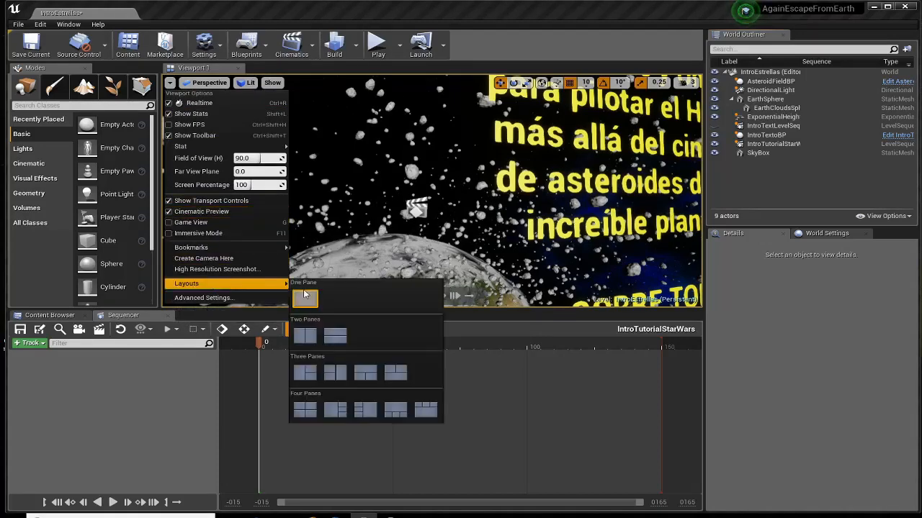
left_click(305, 335)
right_click_drag(325, 224, 284, 234)
right_click_drag(522, 203, 592, 317)
right_click_drag(569, 224, 515, 176)
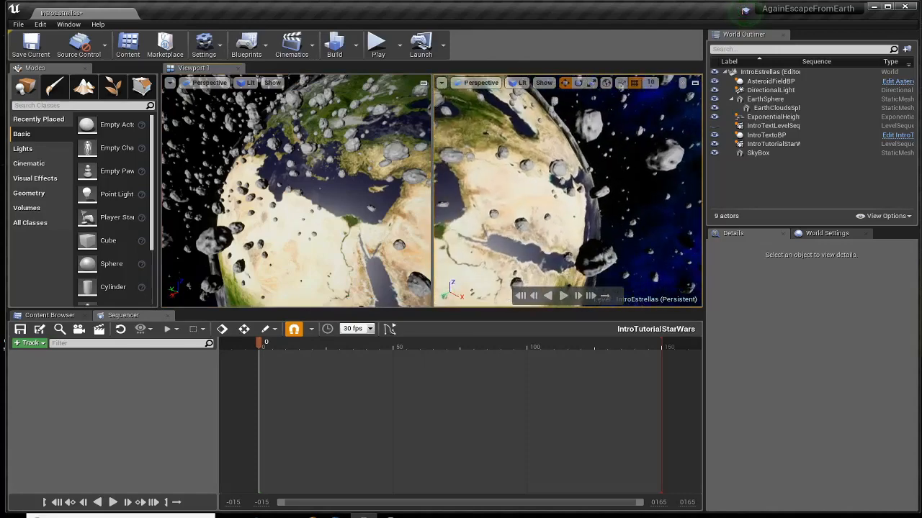
double_click(765, 135)
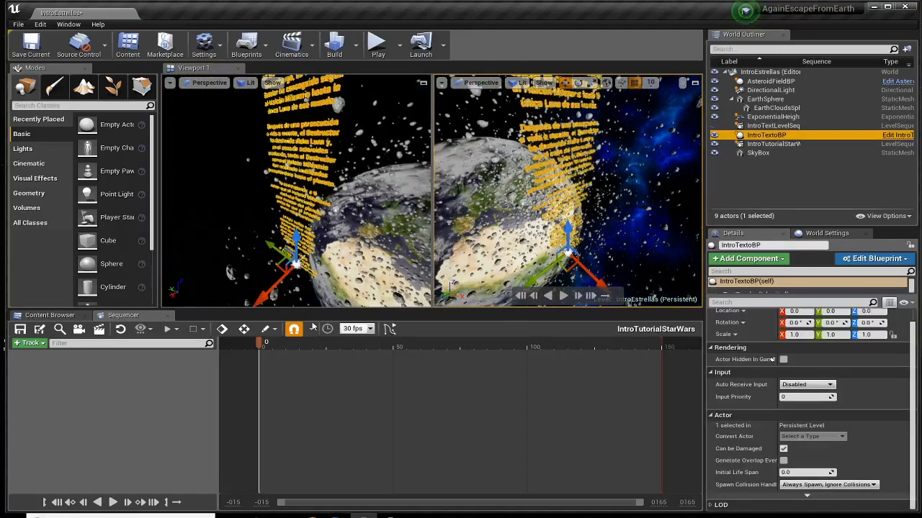
- Add a new cine camera to the sequence, try locking and unlocking the viewport to it, and leave it unlocked
left_click(79, 331)
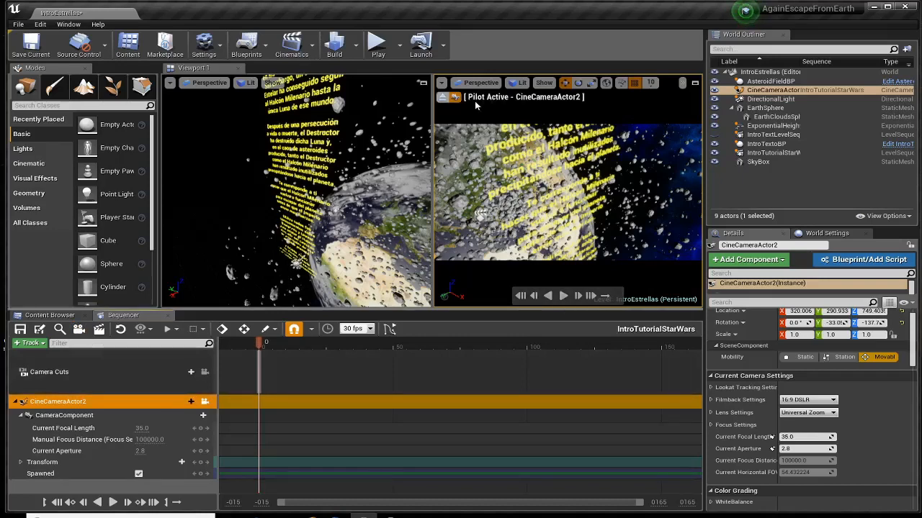
left_click(204, 401)
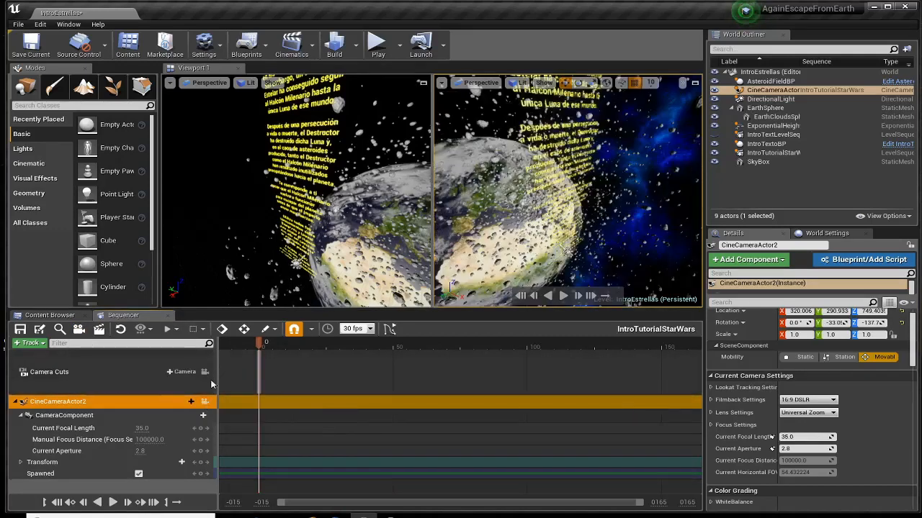
left_click(204, 401)
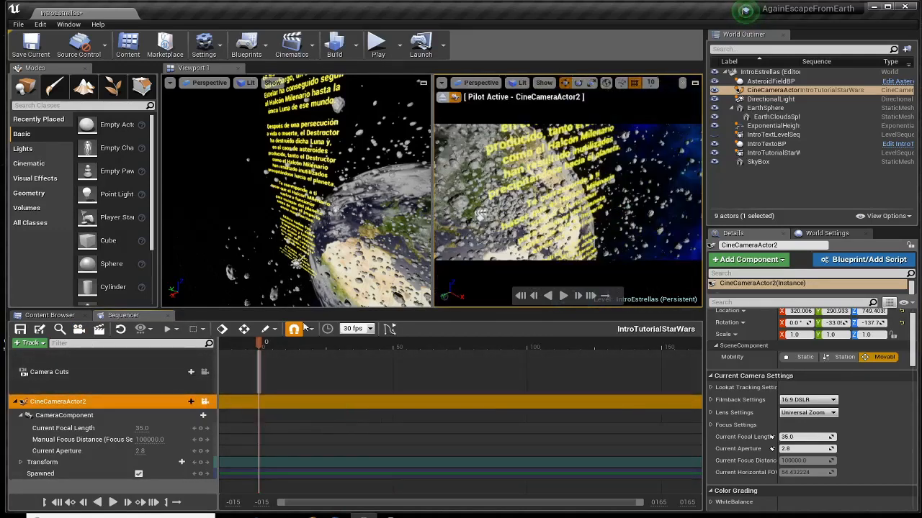
left_click(205, 402)
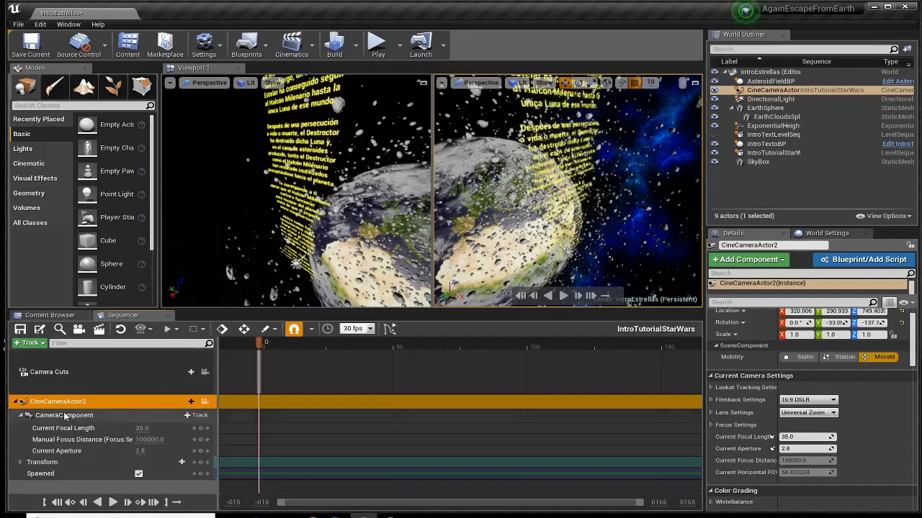
right_click_drag(536, 235, 536, 231)
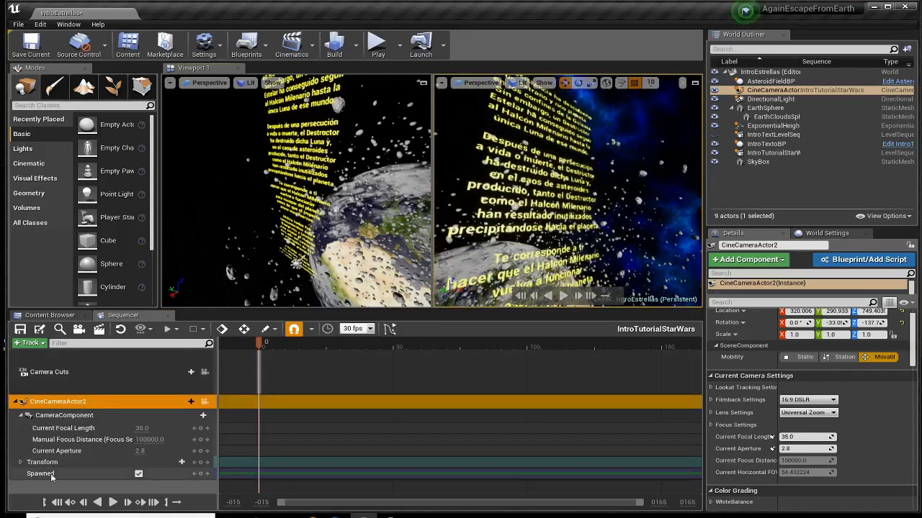
- Set the new camera's Location X, Y and Z to 0 in its Transform track
left_click(44, 463)
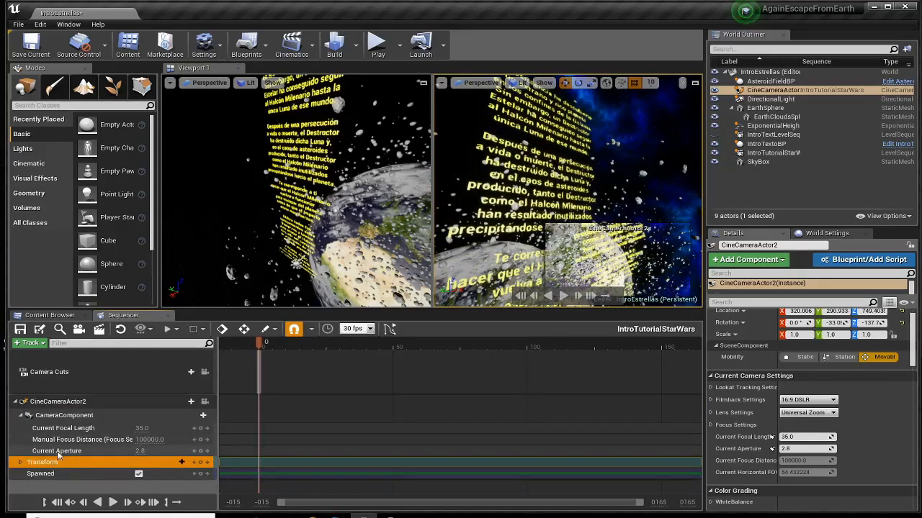
left_click(21, 462)
scroll(43, 457, "down", 1)
left_click(47, 449)
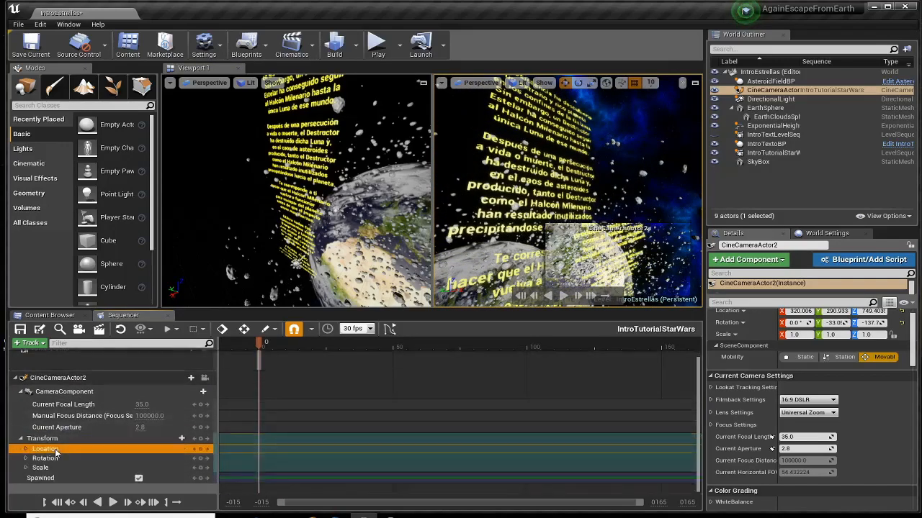
left_click(26, 449)
scroll(32, 452, "down", 1)
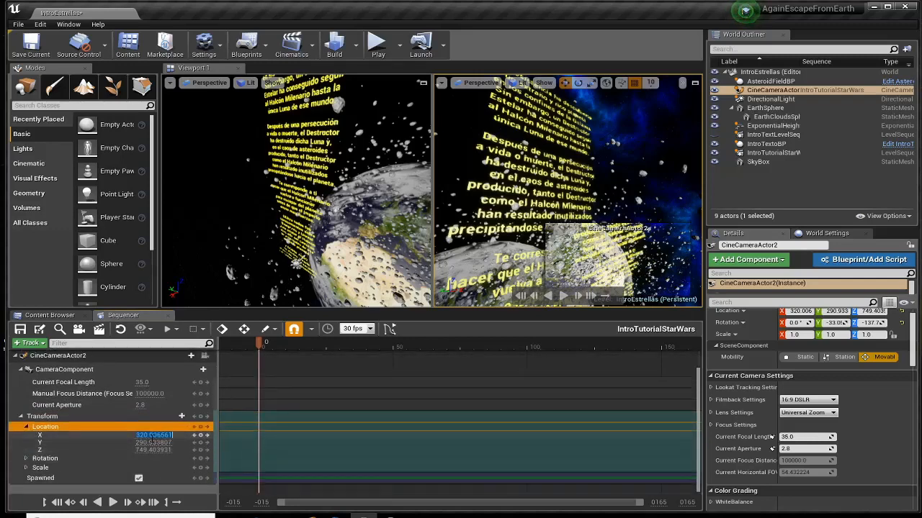
type("0")
key("Tab")
type("0")
key("Tab")
type("0")
key("Return")
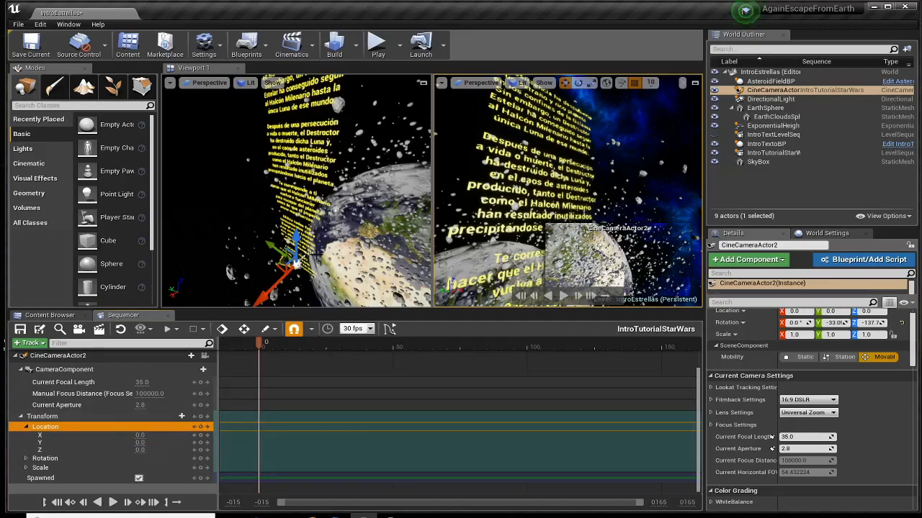
- Check the CineCameraActor2 view in each of the two viewports, unlocking the camera from the viewport each time
mouse_move(316, 255)
right_mouse_down()
mouse_move(252, 245)
mouse_move(314, 238)
right_mouse_up()
scroll(181, 415, "up", 1)
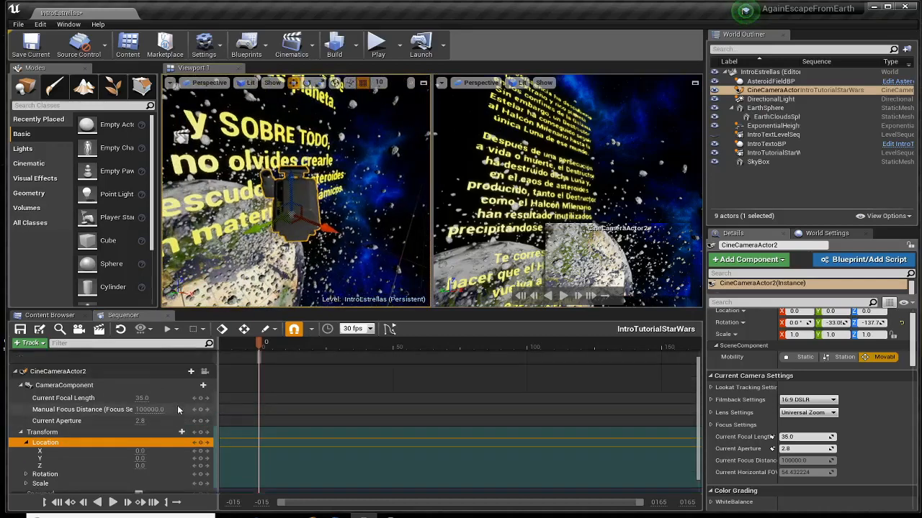
left_click(205, 371)
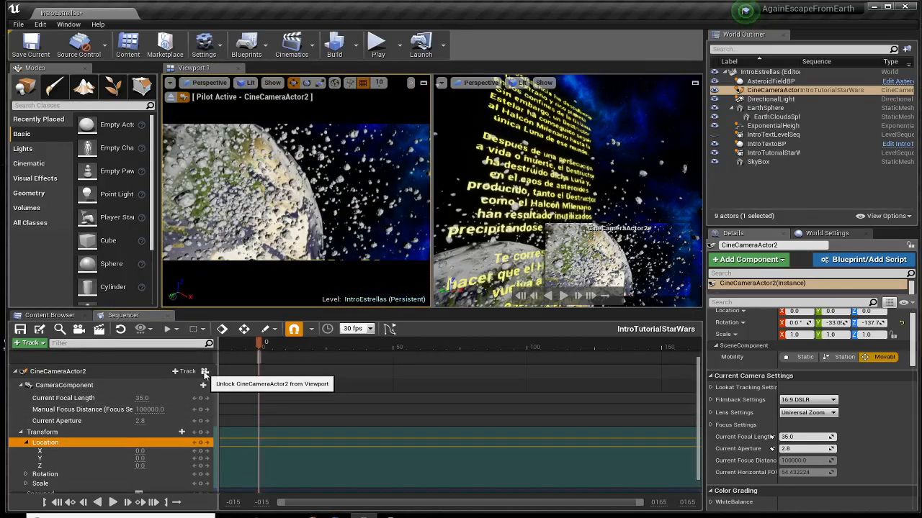
left_click(204, 372)
left_click(648, 180)
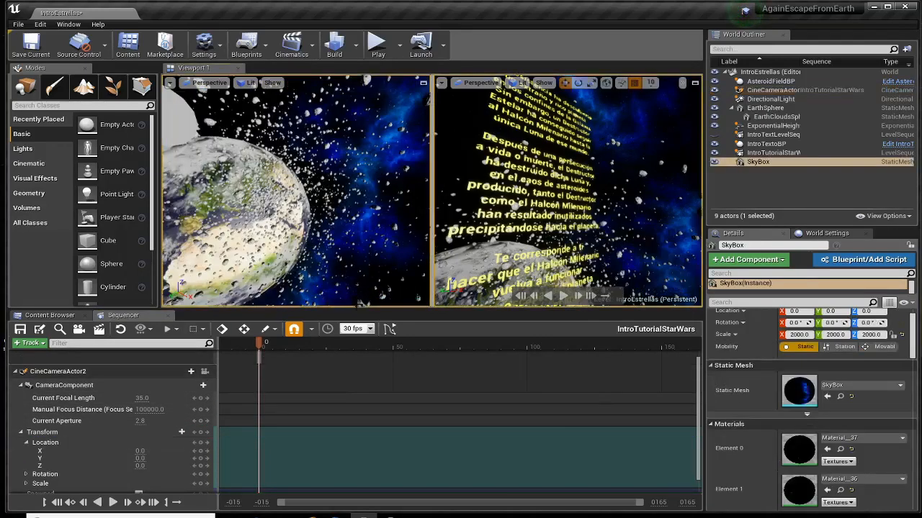
left_click(204, 372)
left_click(205, 371)
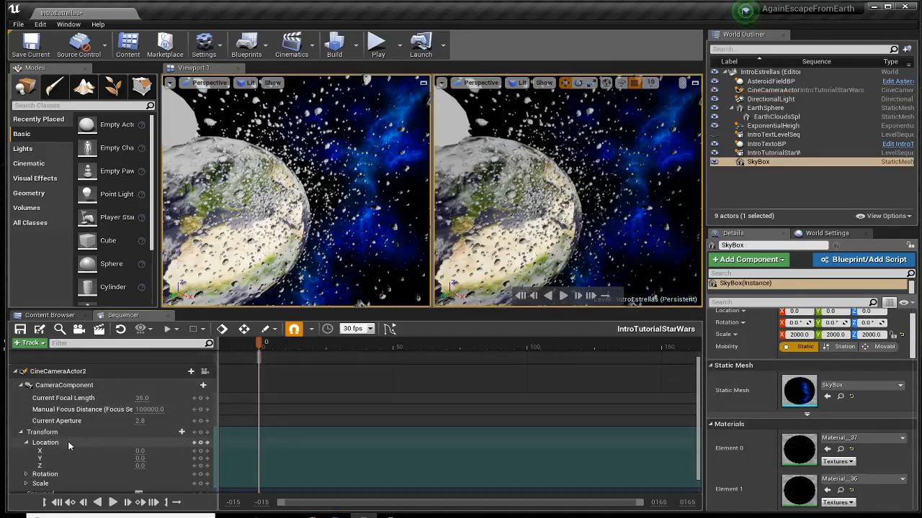
- Set the Y and Z rotation of CineCameraActor2 to 0 in its Transform track
right_click_drag(252, 216, 306, 216)
double_click(72, 474)
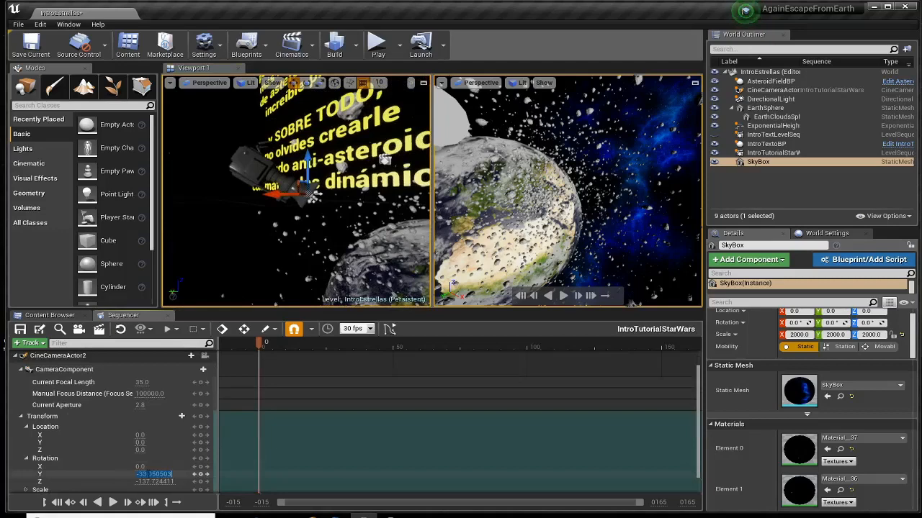
type("0")
key("Return")
mouse_move(296, 216)
right_mouse_down()
mouse_move(306, 216)
mouse_move(274, 216)
mouse_move(292, 216)
right_mouse_up()
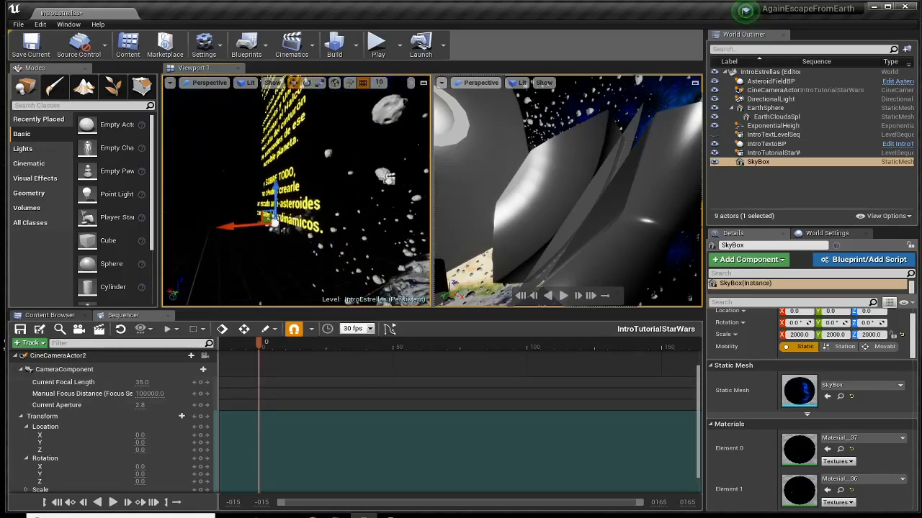
left_click(307, 82)
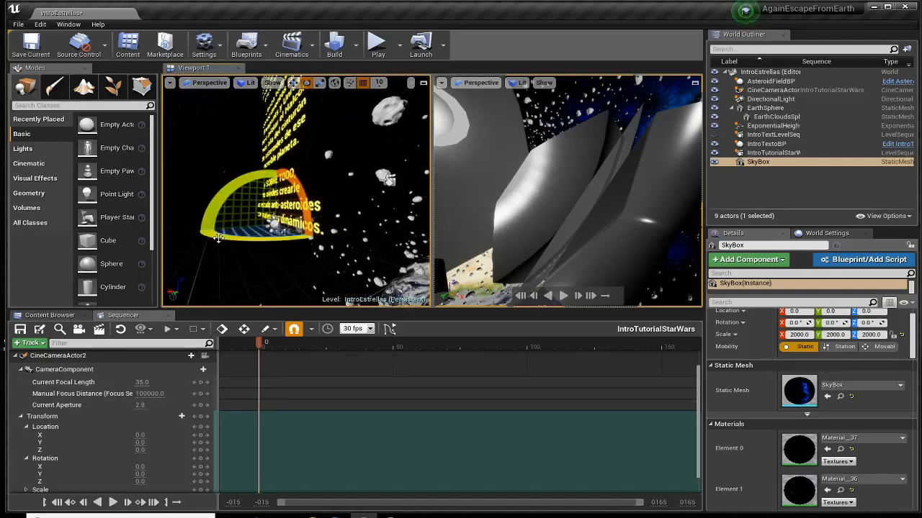
left_click_drag(218, 238, 218, 238)
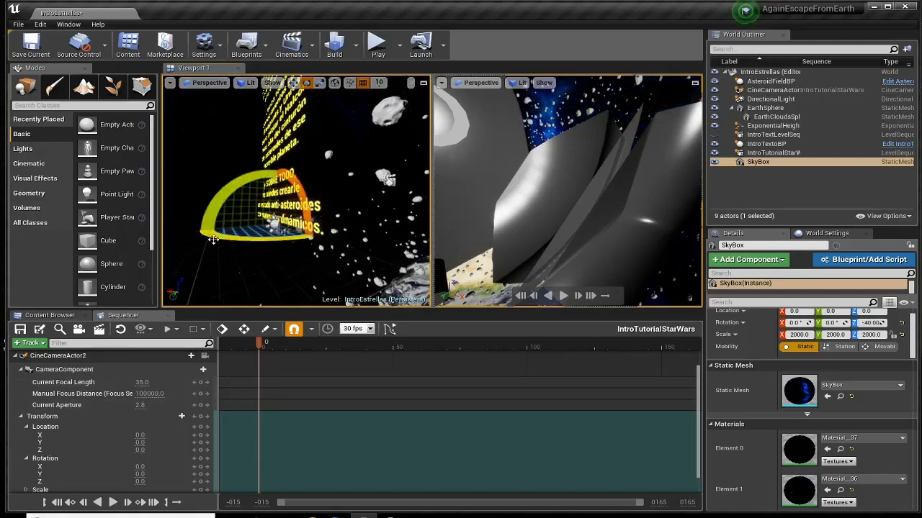
- Rotate CineCameraActor2 about 180° around Z and move it along X to 170
left_click(79, 356)
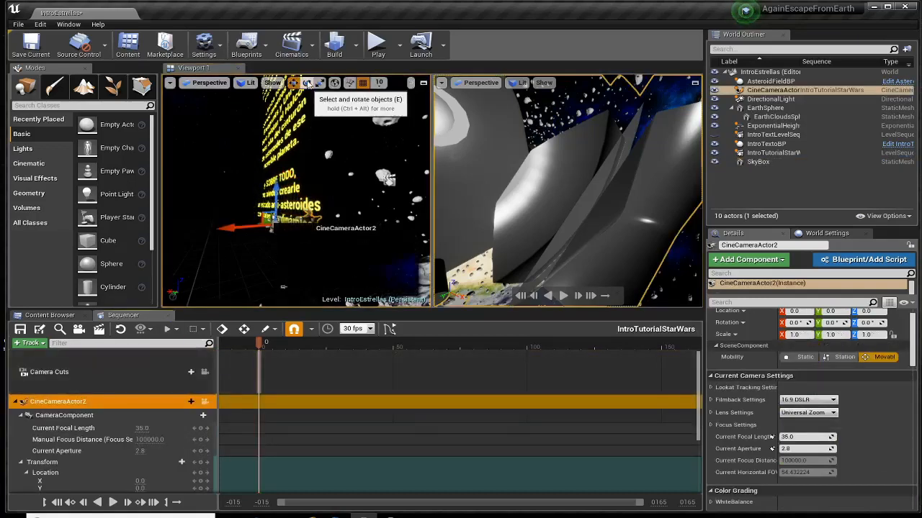
left_click(306, 82)
left_click_drag(203, 236, 317, 237)
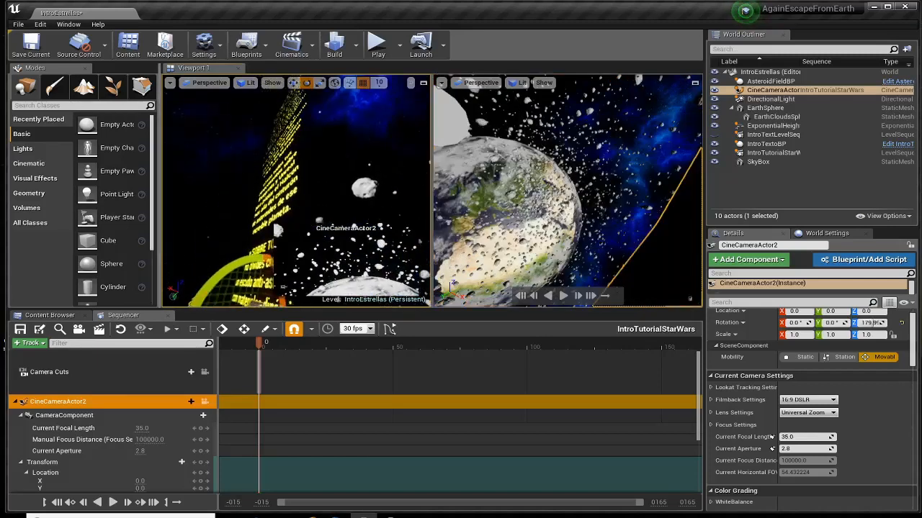
right_click_drag(297, 180, 320, 219)
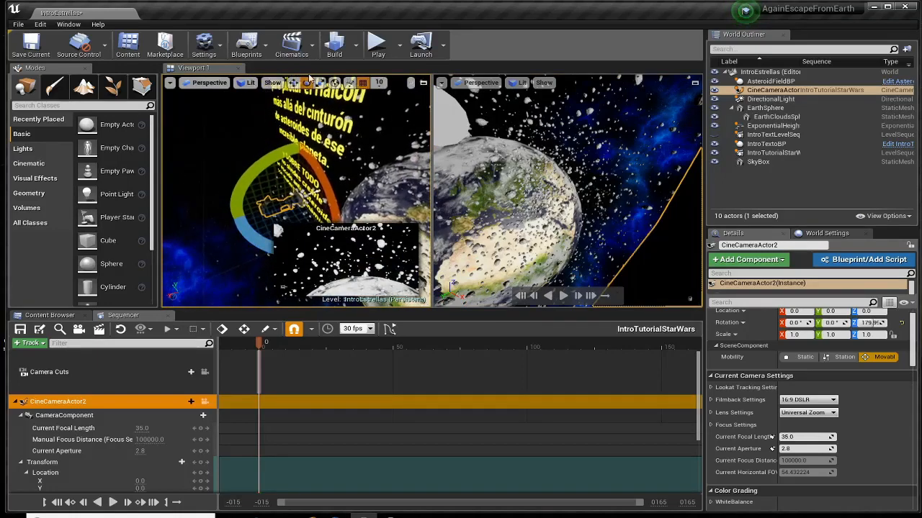
left_click(293, 82)
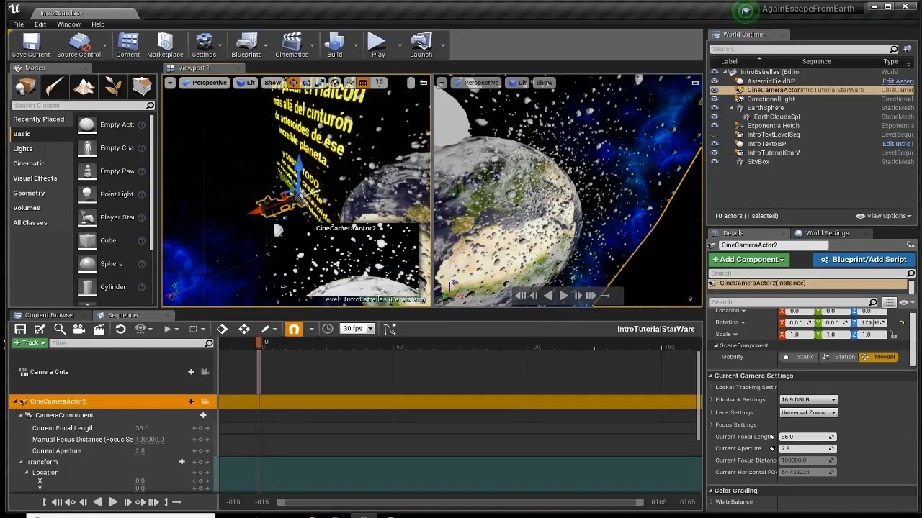
left_click_drag(252, 210, 221, 221)
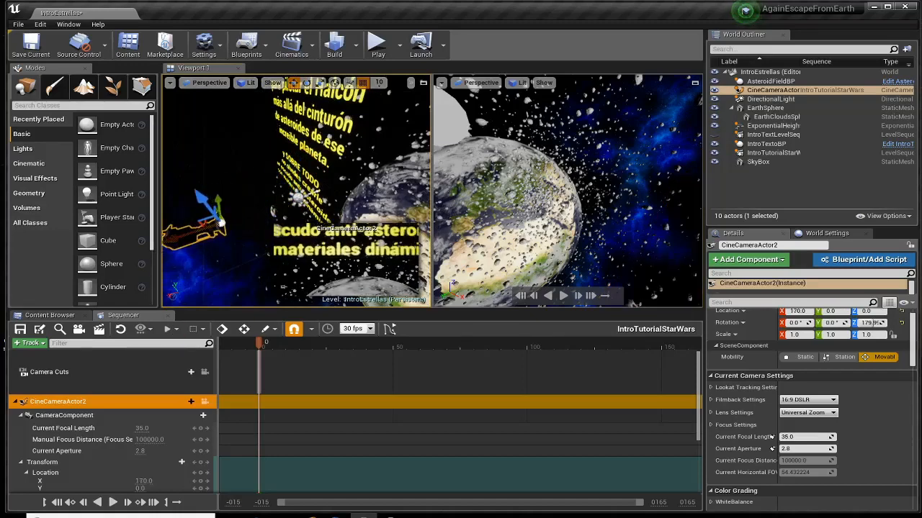
- Lock the second viewport to CineCameraActor2, reselect the camera in the first viewport and set its Rotation Y to 60
left_click(519, 216)
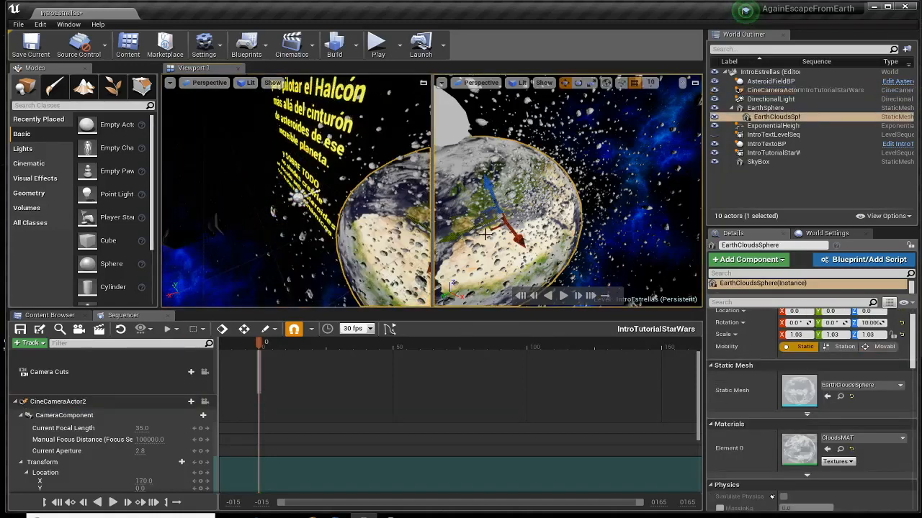
left_click(204, 401)
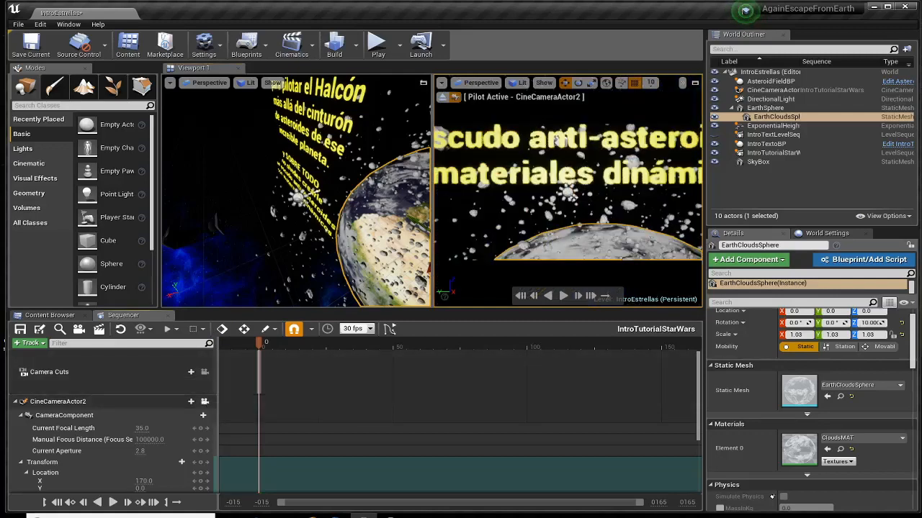
right_click_drag(302, 223, 267, 220)
left_click(249, 200)
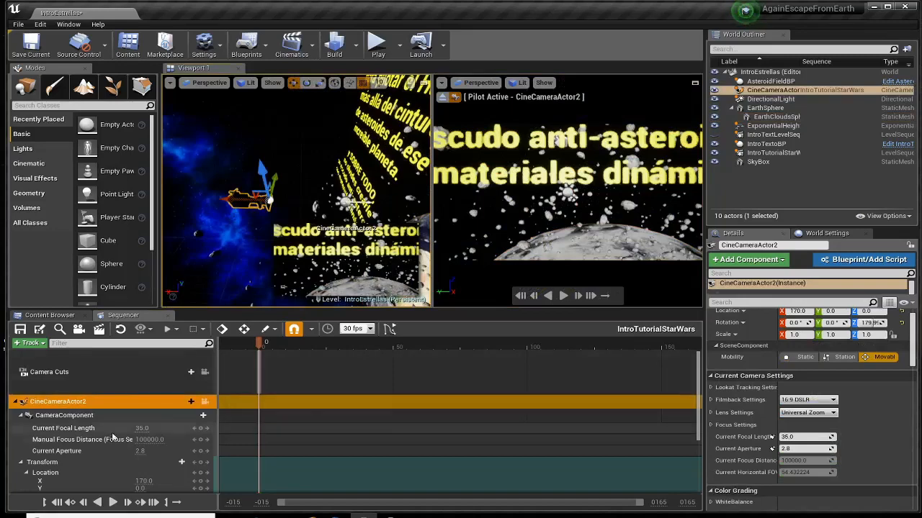
scroll(99, 441, "down", 3)
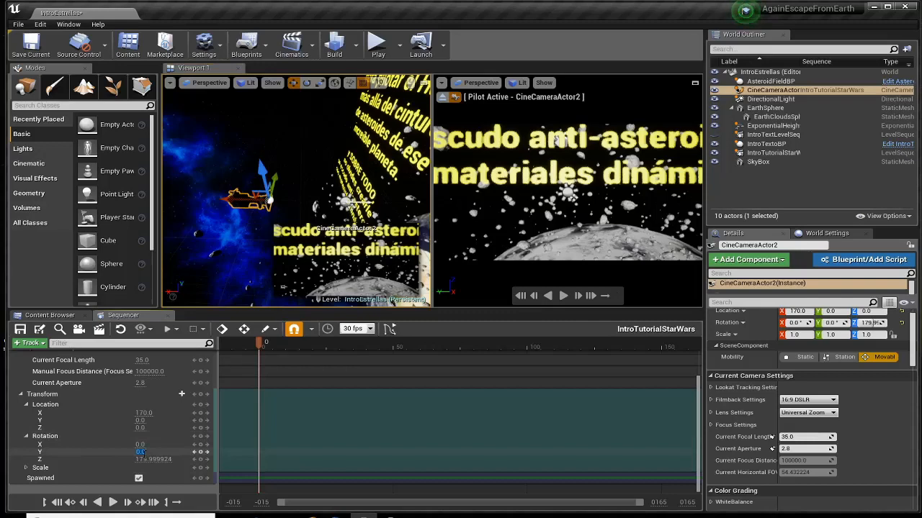
key("Tab")
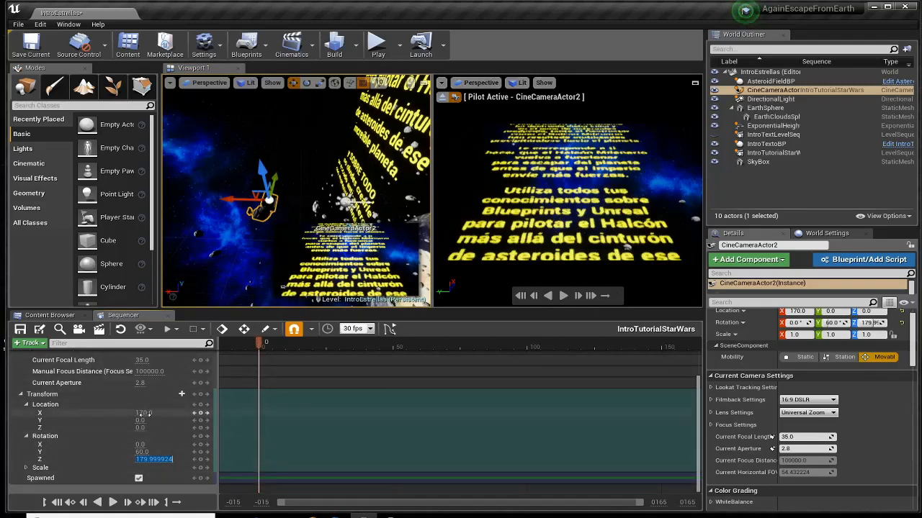
- Raise CineCameraActor2 along Z to 810, above the first lines of the intro text
right_click_drag(282, 286, 281, 286)
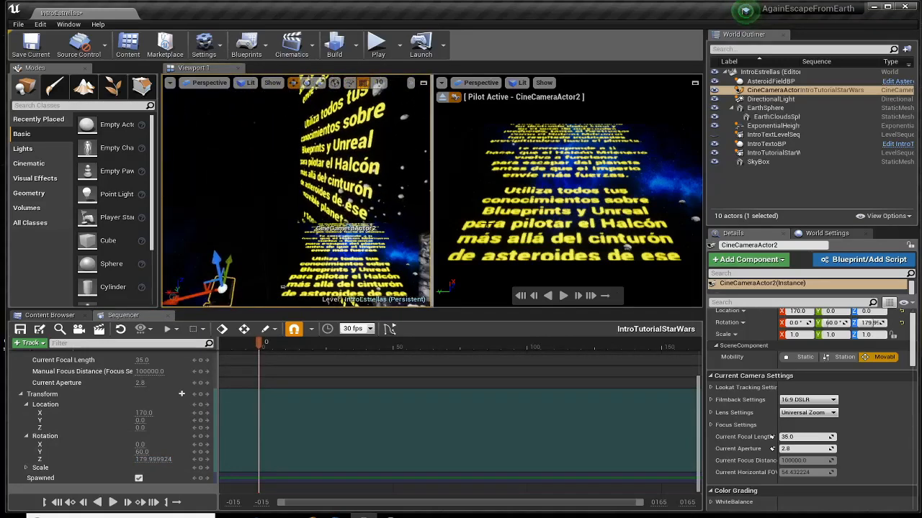
left_click_drag(215, 261, 244, 184)
right_click_drag(244, 183, 245, 183)
left_click_drag(224, 168, 211, 78)
right_click_drag(216, 108, 216, 108)
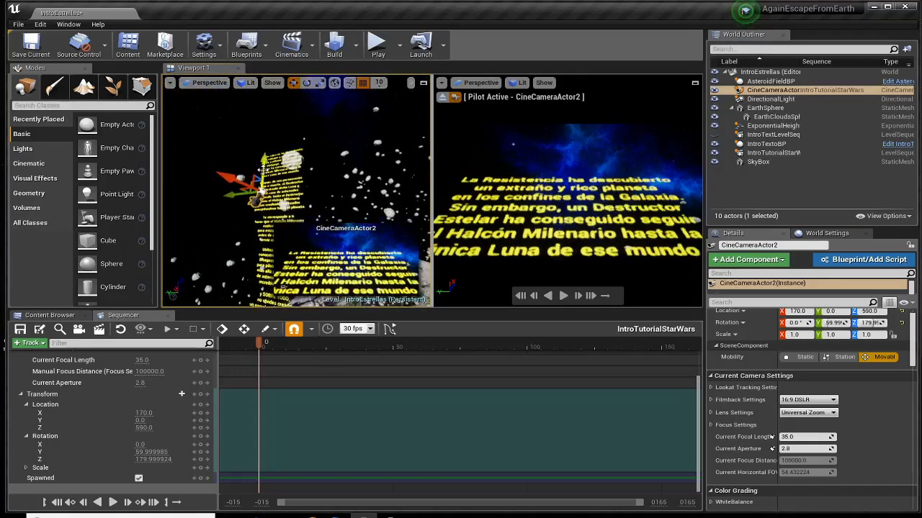
left_click_drag(264, 170, 269, 141)
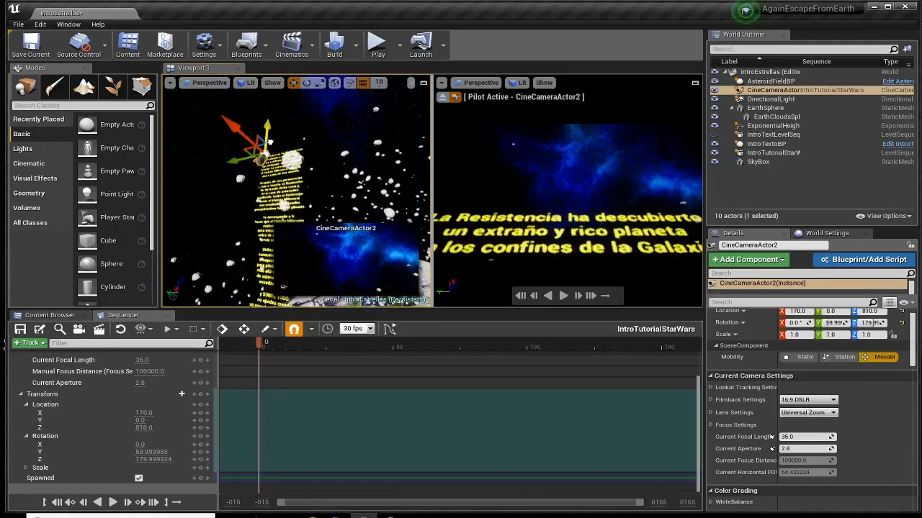
key("w")
right_click_drag(270, 142, 246, 148)
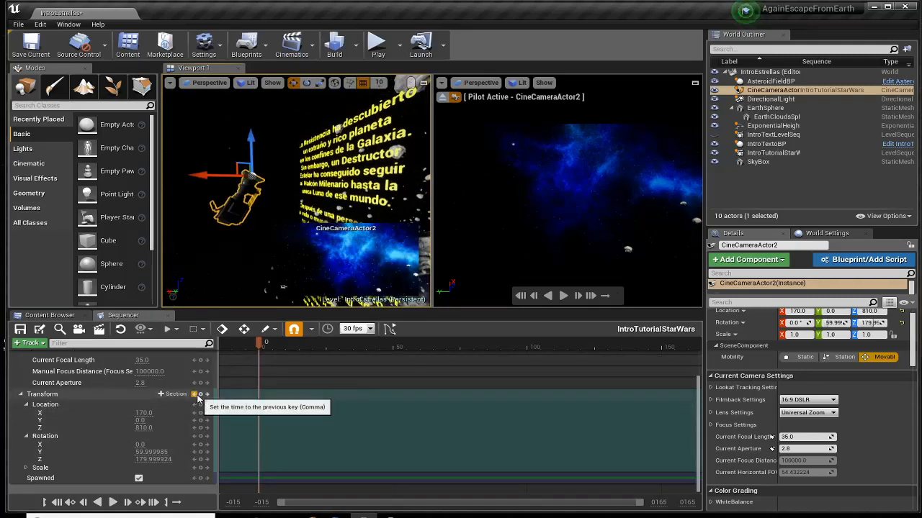
- Key CineCameraActor2's Transform at frame 0 and extend the sequence's playback end to frame 300, with the timeline view reaching 350
left_click(202, 395)
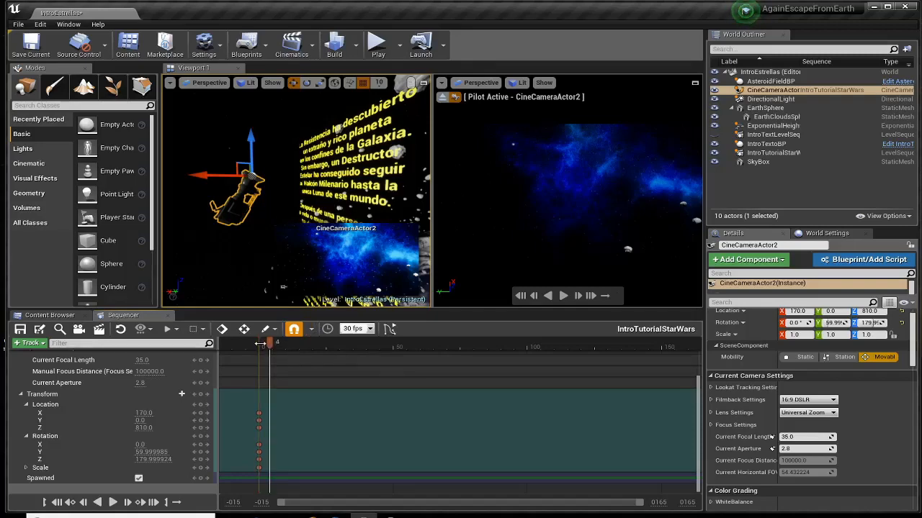
left_click_drag(260, 344, 697, 355)
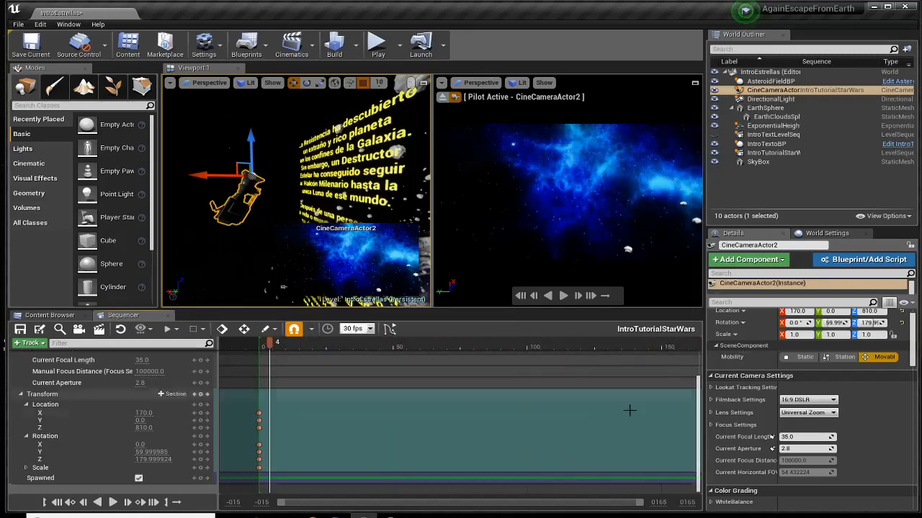
left_click(658, 502)
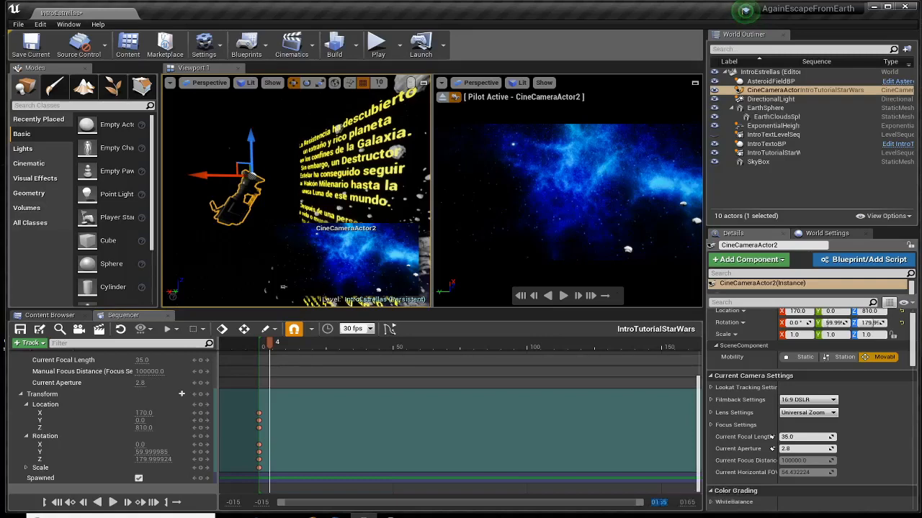
key("Return")
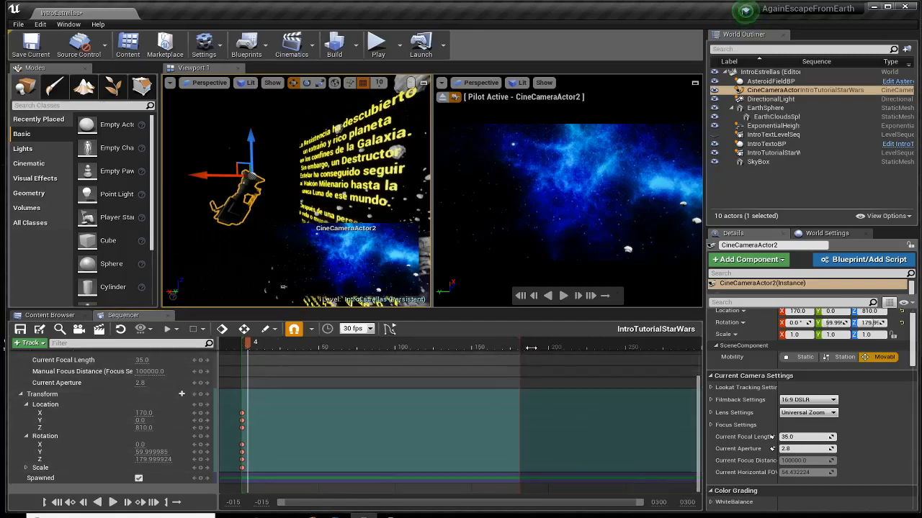
left_click_drag(531, 347, 697, 346)
left_click(659, 502)
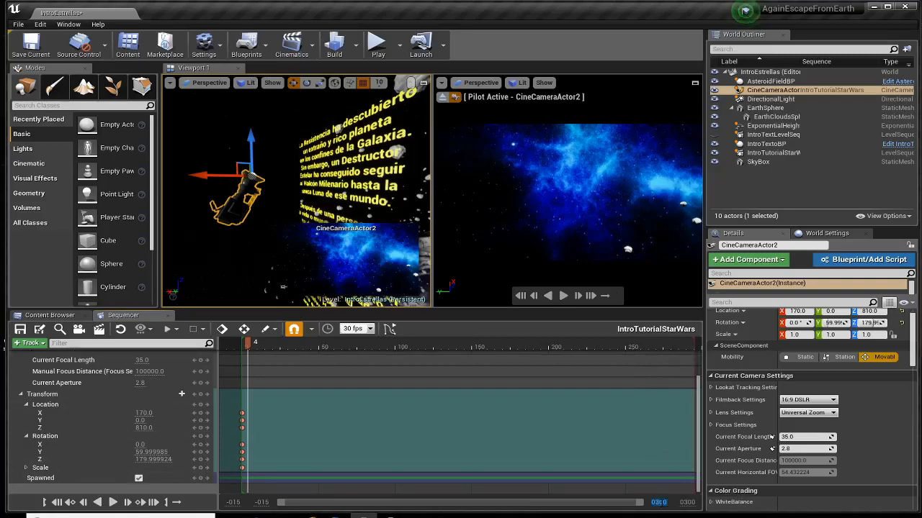
type("350")
key("Return")
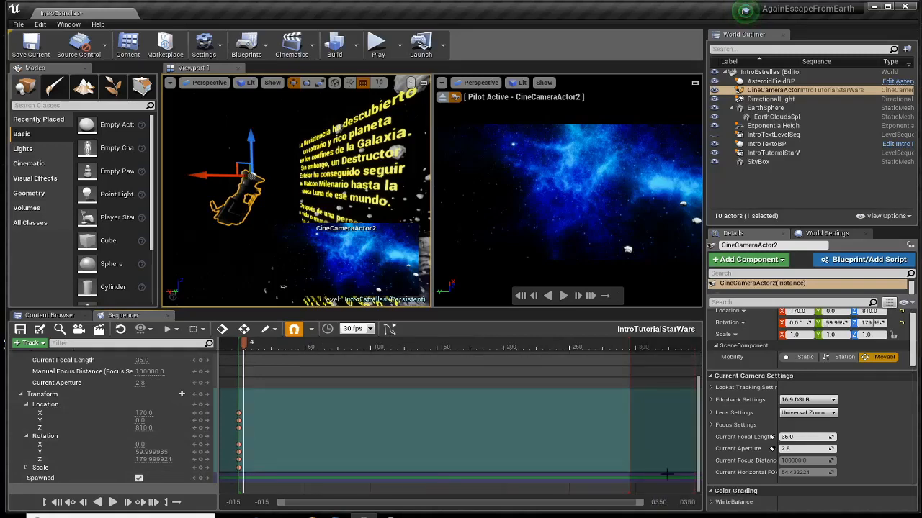
left_click_drag(630, 347, 638, 347)
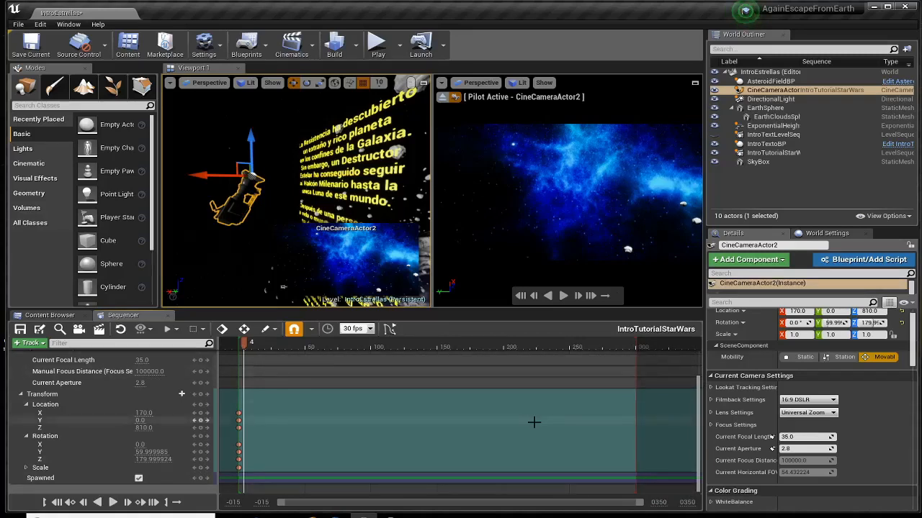
- At frame 300, lower CineCameraActor2 along Z to -540, past the last lines of the intro text, and key its Transform
right_click_drag(252, 230, 245, 250)
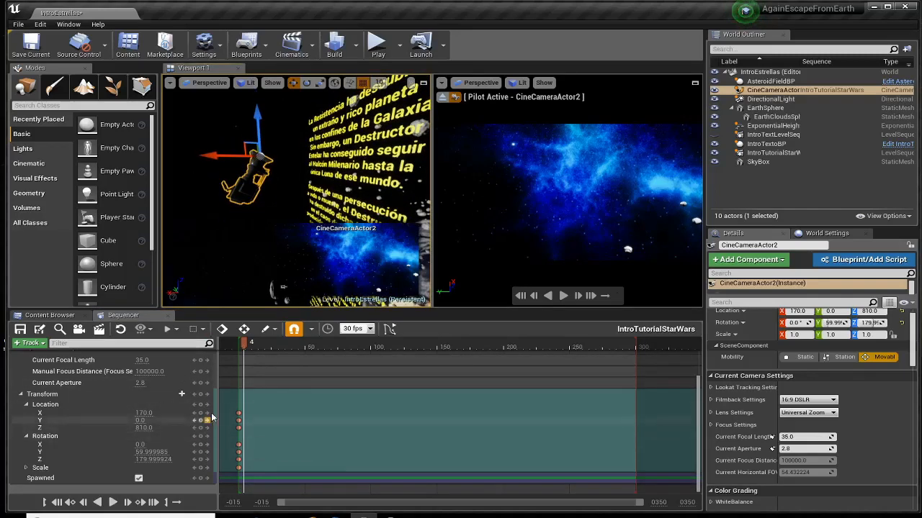
left_click_drag(252, 349, 266, 350)
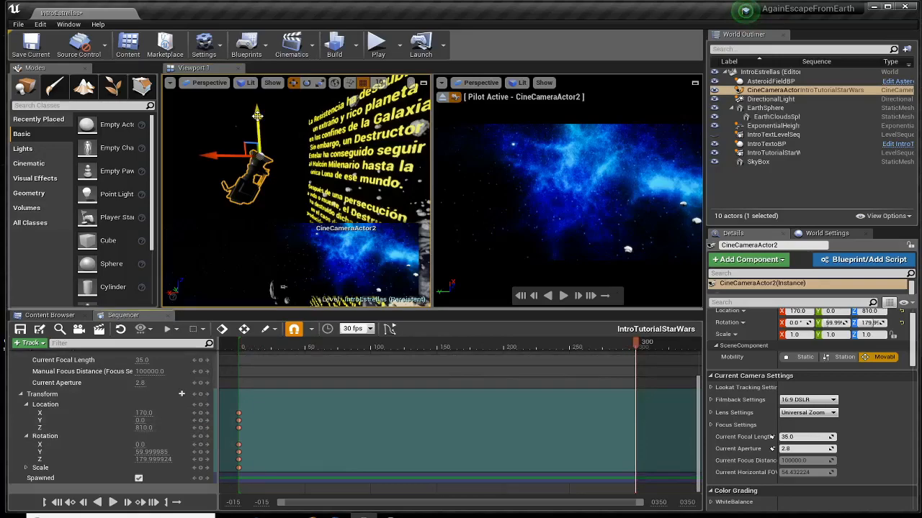
left_click_drag(257, 116, 264, 228)
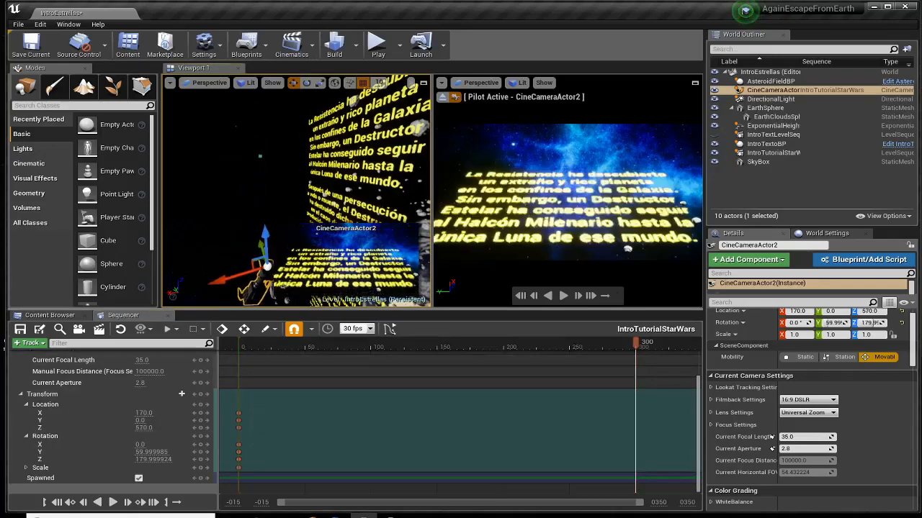
right_click_drag(263, 227, 258, 252)
key("s")
mouse_move(276, 183)
right_mouse_down()
mouse_move(275, 197)
mouse_move(276, 183)
right_mouse_up()
left_click_drag(290, 164, 290, 209)
mouse_move(278, 221)
right_mouse_down()
mouse_move(273, 252)
mouse_move(276, 206)
right_mouse_up()
key("w")
key("s")
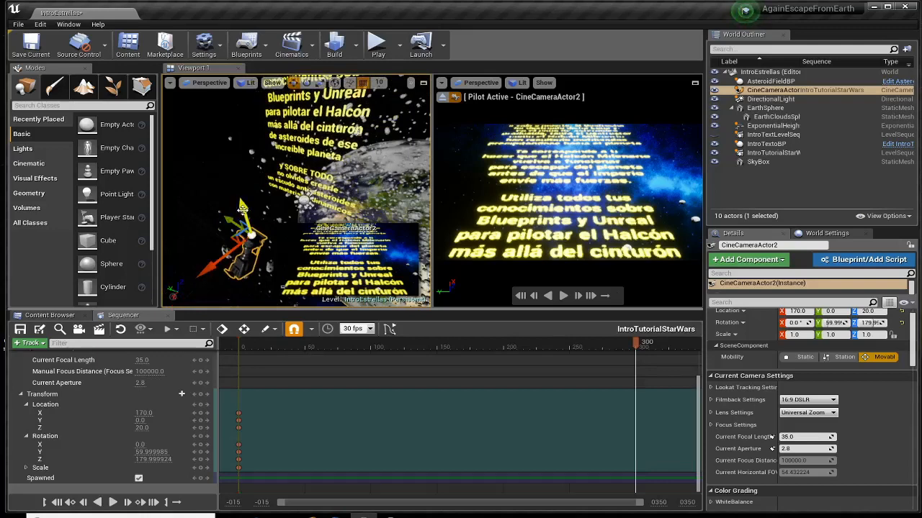
left_click_drag(242, 208, 250, 288)
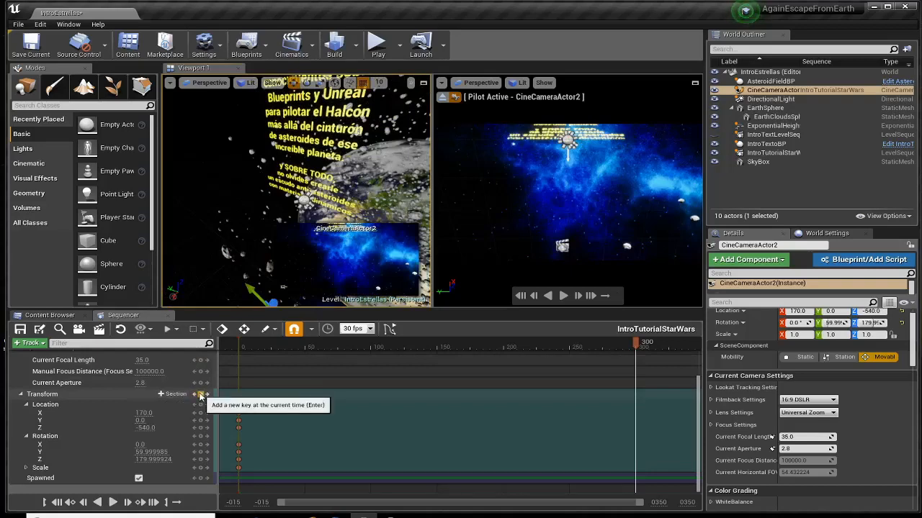
left_click(201, 394)
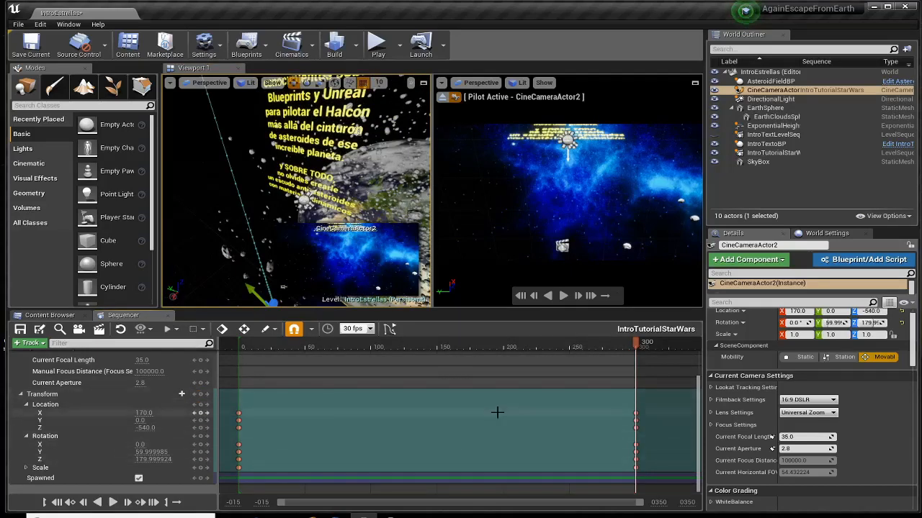
- Scrub back to frame 0 and play the sequence to check the camera's movement along the intro text
scroll(496, 411, "up", 3)
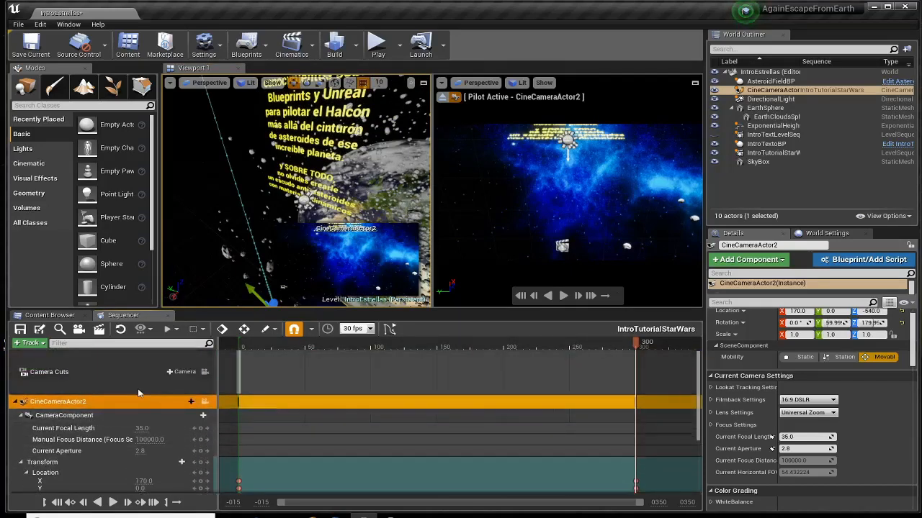
left_click(82, 388)
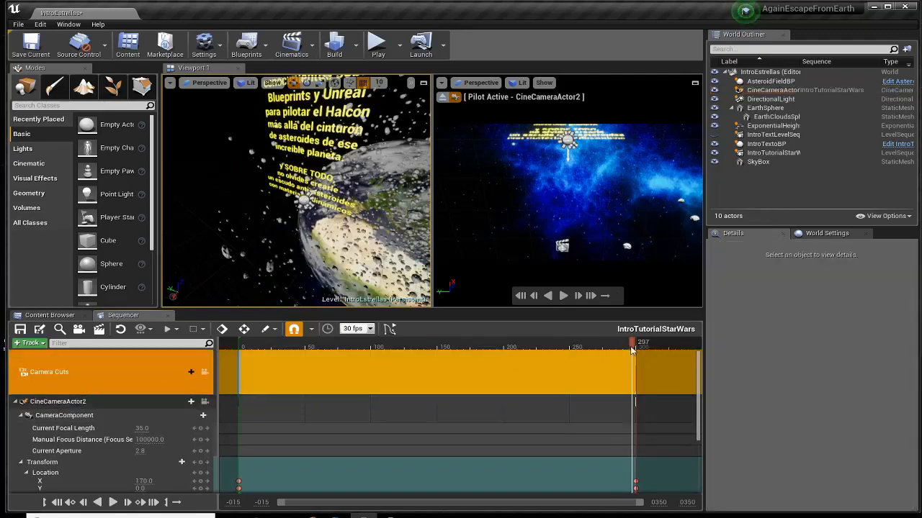
left_click_drag(631, 350, 424, 372)
left_click_drag(272, 379, 239, 350)
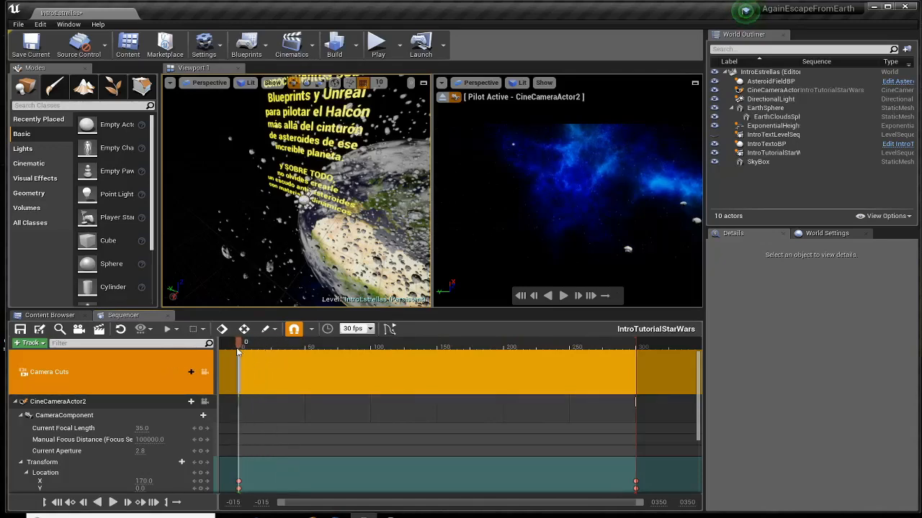
left_click(113, 502)
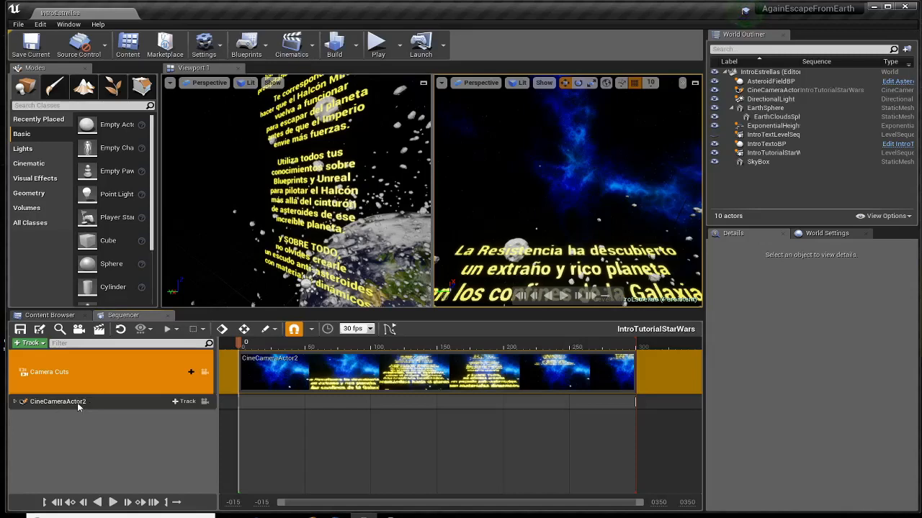
- Save the IntroEstrellas level, close the Sequencer and select the IntroTutorialStarWars asset in the PilotandoHalconMilenario folder
left_click(30, 45)
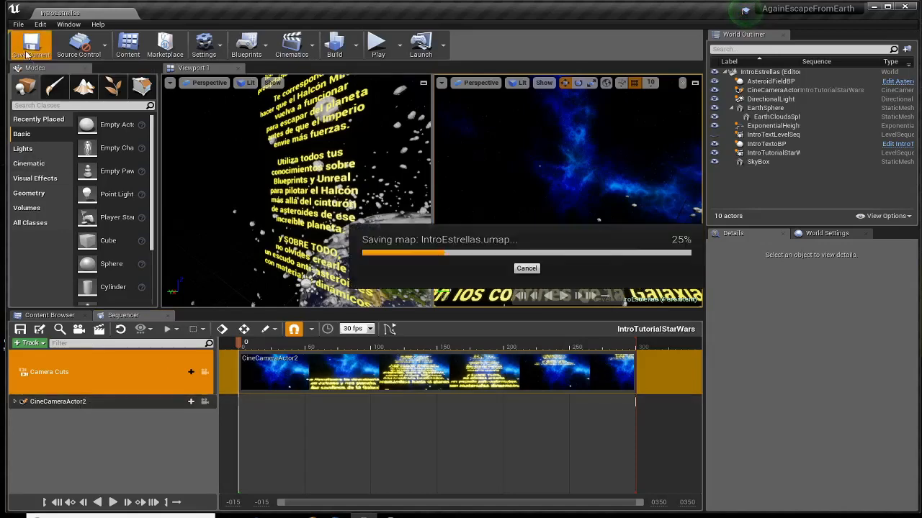
left_click(165, 315)
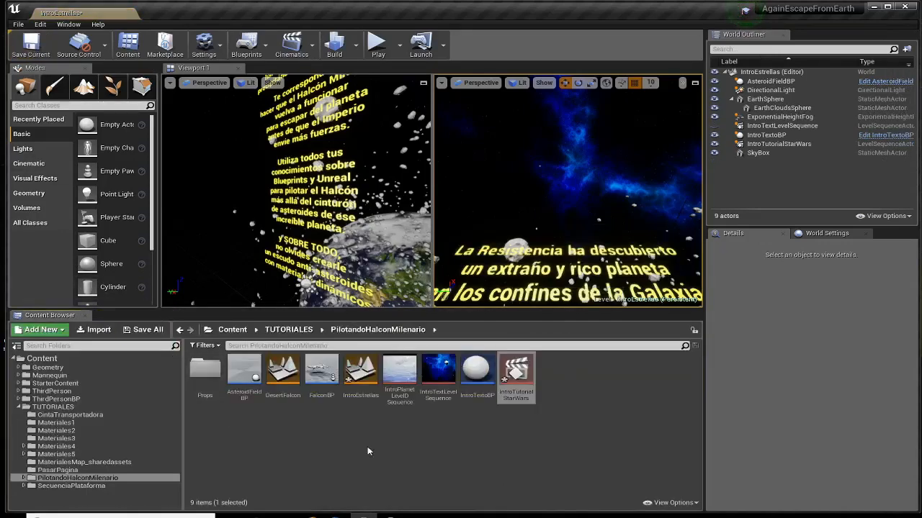
left_click(516, 371)
- Check the playback settings of IntroTextLevelSequence and enable Auto Play on the IntroTutorialStarWars sequence actor
left_click(778, 144)
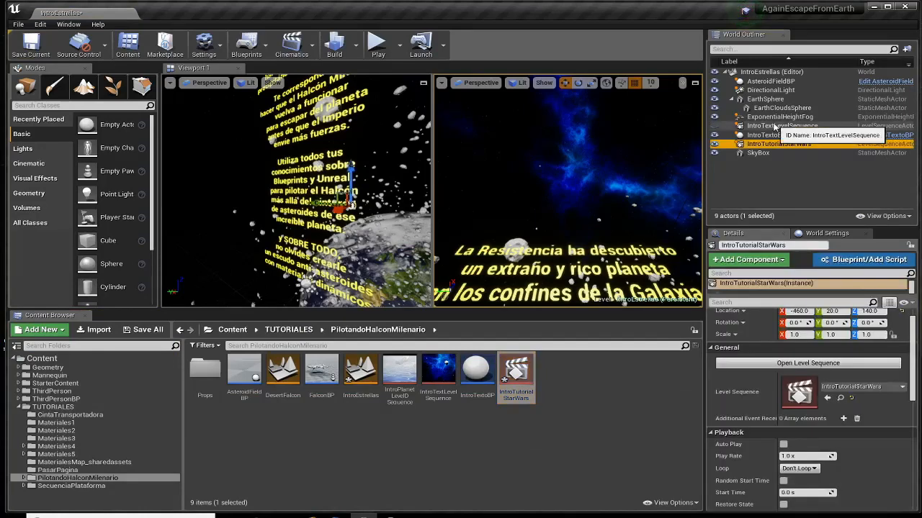
left_click(772, 126)
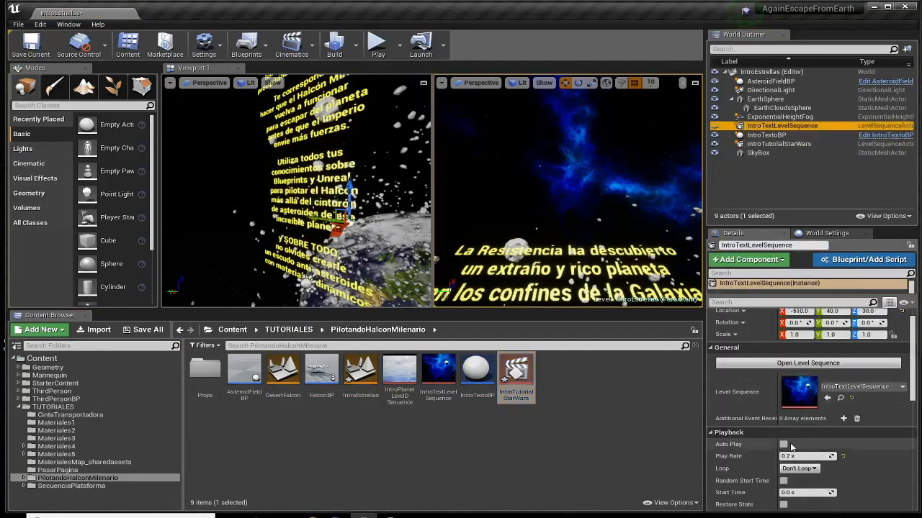
left_click(781, 145)
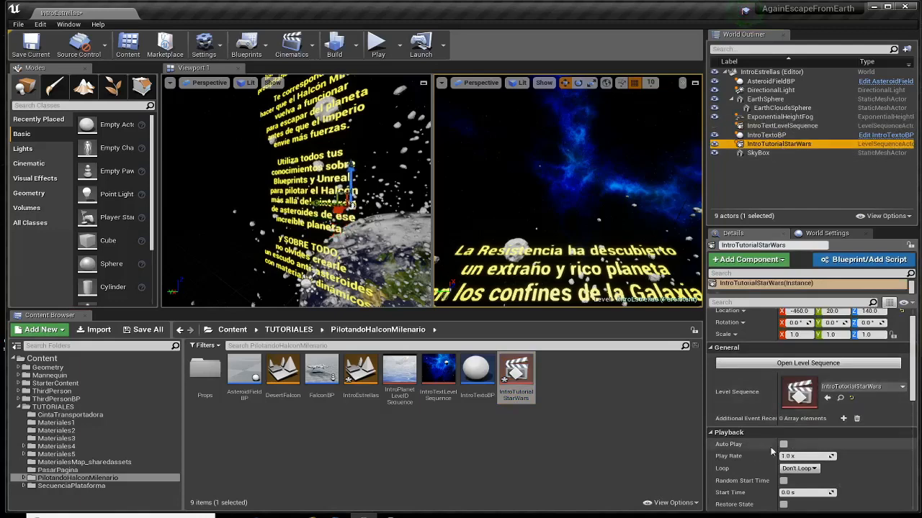
left_click(783, 444)
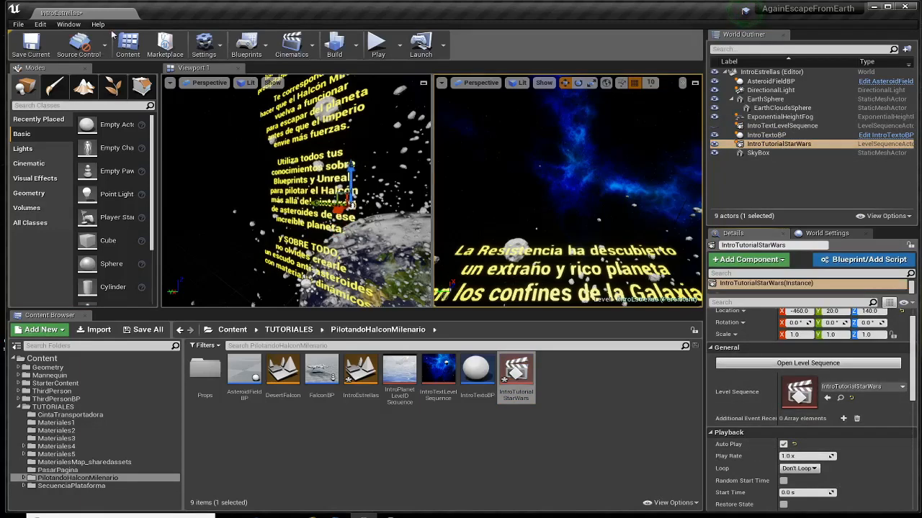
- Switch the level view to a single-pane layout and run the level to preview the intro cinematic, stopping after the last text lines
left_click(170, 82)
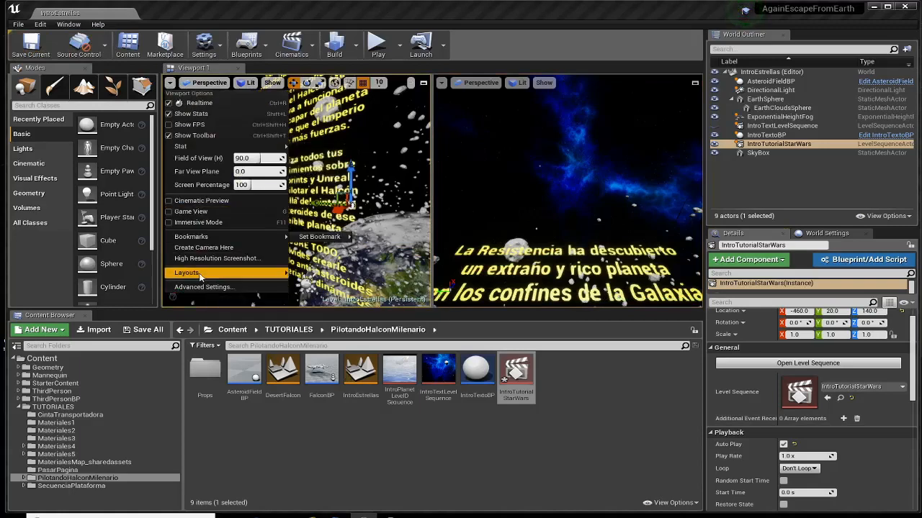
mouse_move(187, 272)
left_click(305, 323)
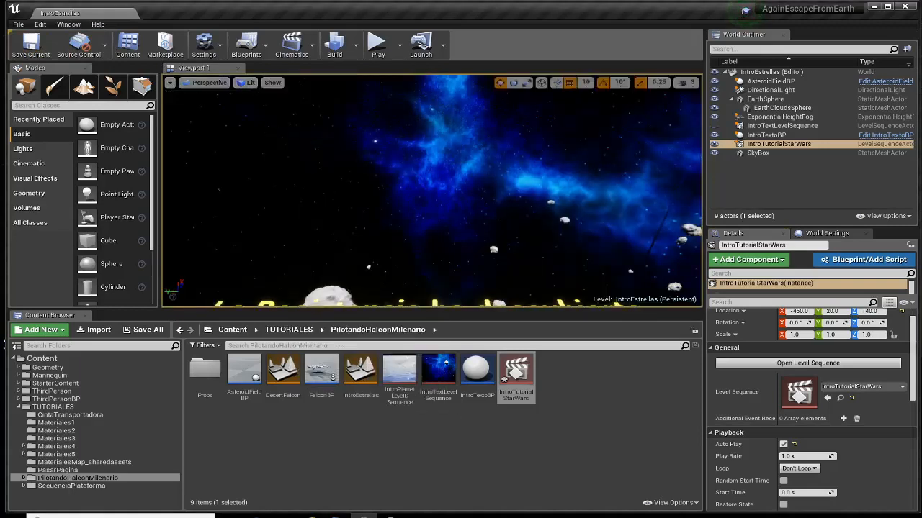
left_click(378, 45)
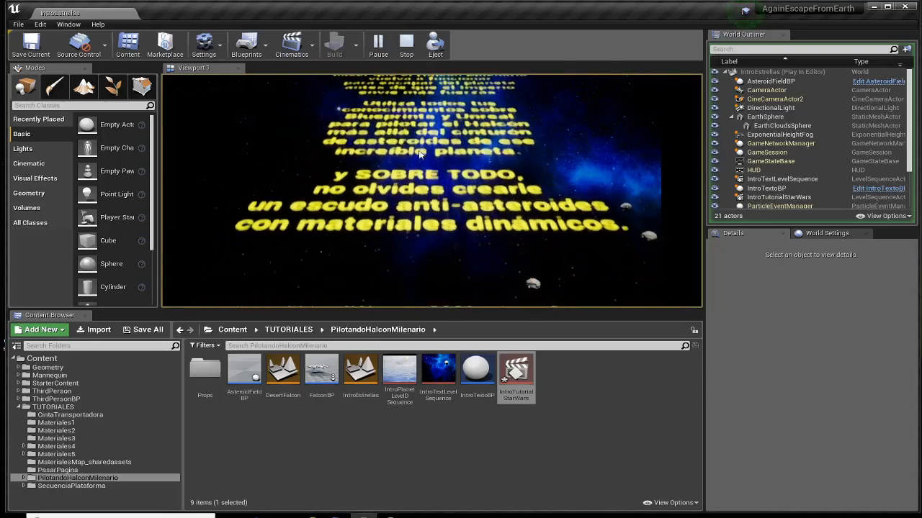
key("Escape")
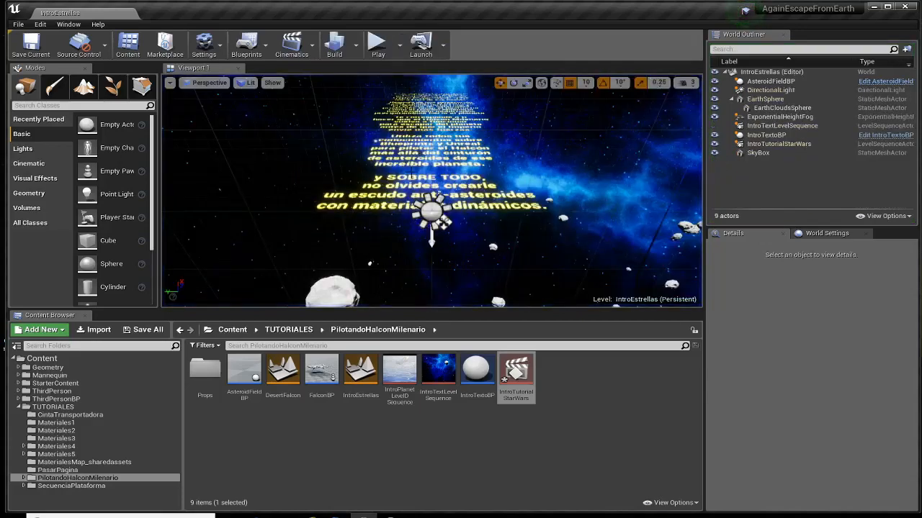
- Reopen the IntroTutorialStarWars sequence, scrub its opening frames to review the camera's start, and close the Sequencer
double_click(515, 372)
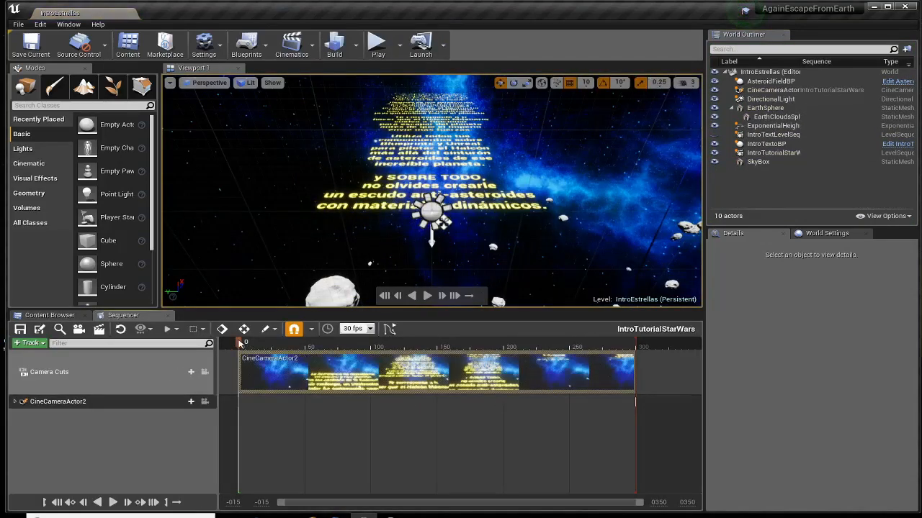
mouse_move(240, 343)
left_mouse_down()
mouse_move(428, 344)
mouse_move(240, 343)
left_mouse_up()
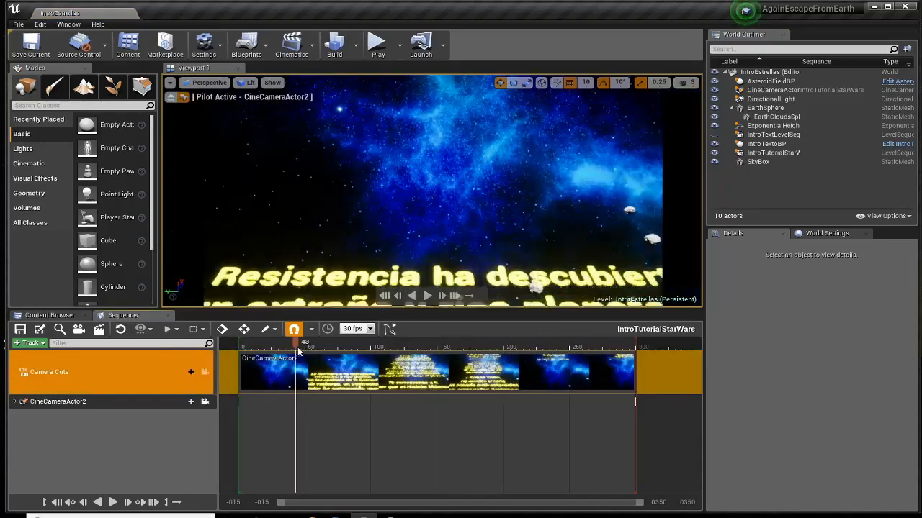
left_click_drag(298, 349, 242, 349)
left_click(170, 315)
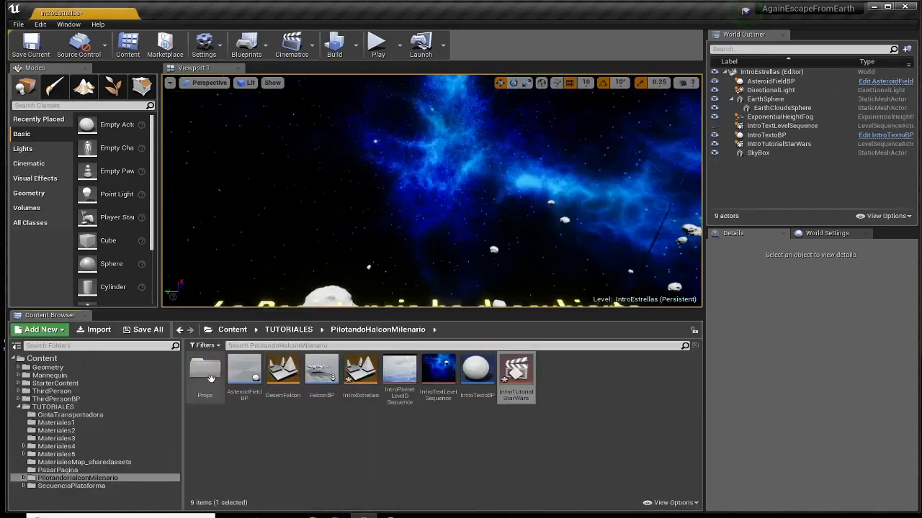
- Set the Play Rate of the IntroTutorialStarWars sequence actor to 0.3
left_click(778, 144)
scroll(747, 454, "down", 3)
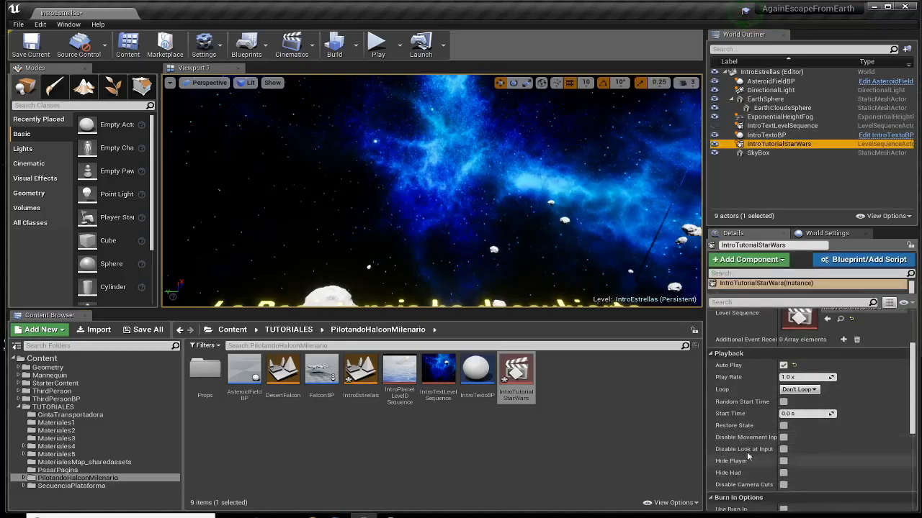
left_click(792, 378)
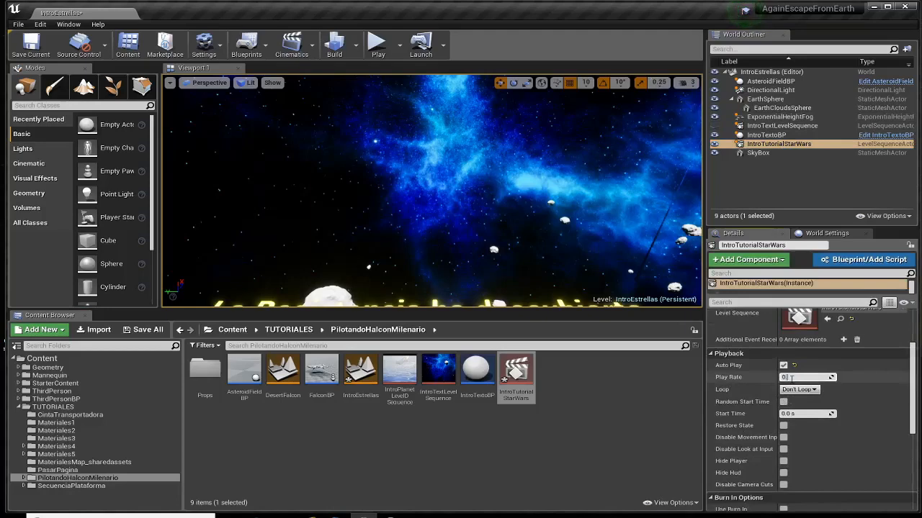
- Run the level to check the intro text's pace, stop it and reselect the IntroTutorialStarWars sequence actor
left_click(378, 44)
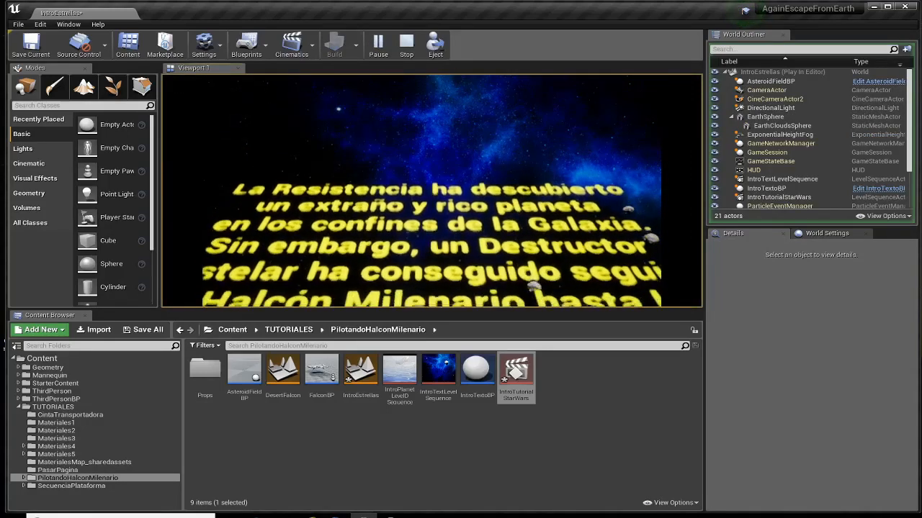
key("Escape")
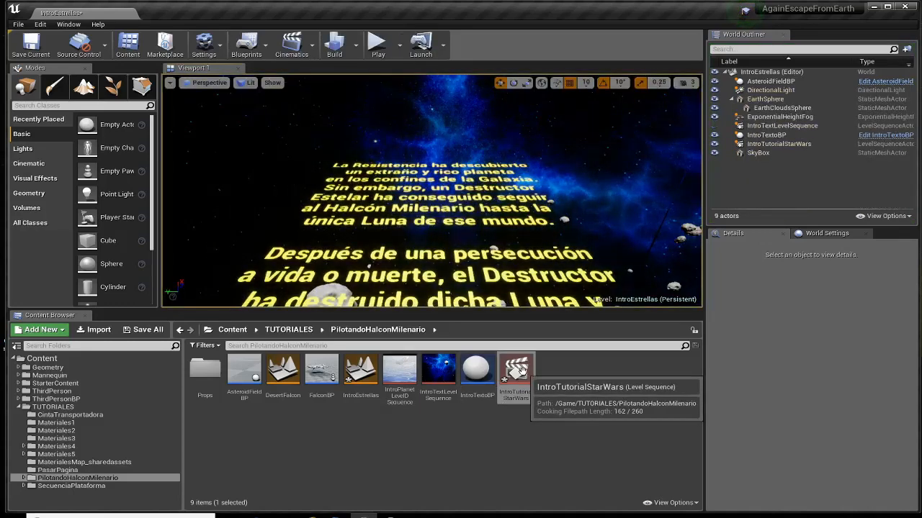
left_click(778, 144)
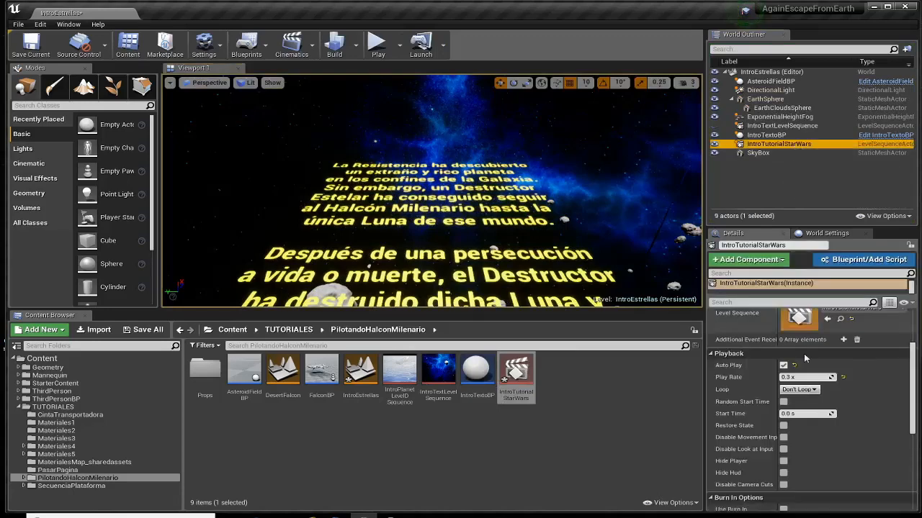
- Set the IntroTutorialStarWars sequence actor's Play Rate to 1.0 and reopen its sequence
left_click(789, 377)
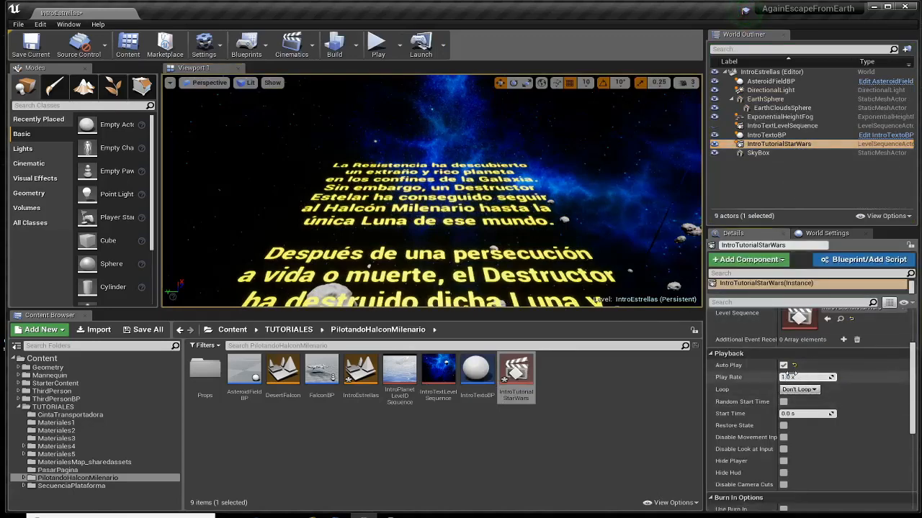
double_click(516, 380)
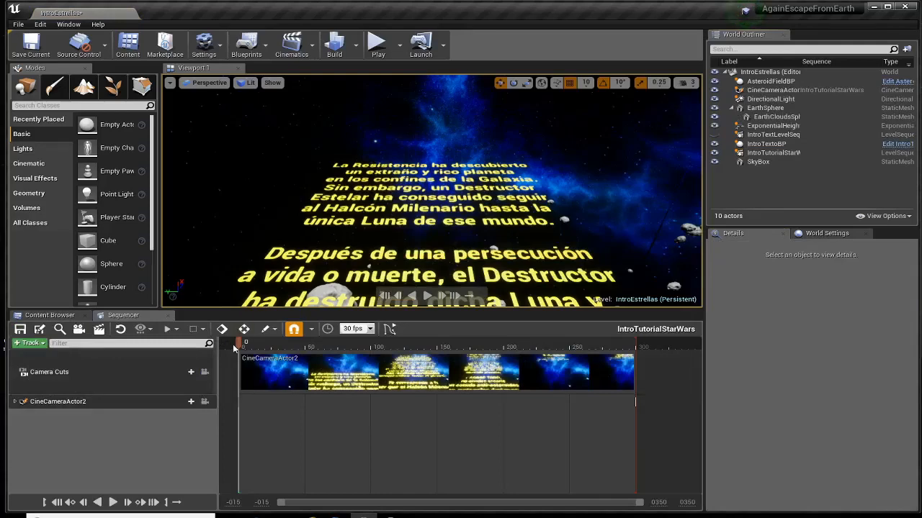
- Split the level view into two side-by-side panes
left_click(169, 82)
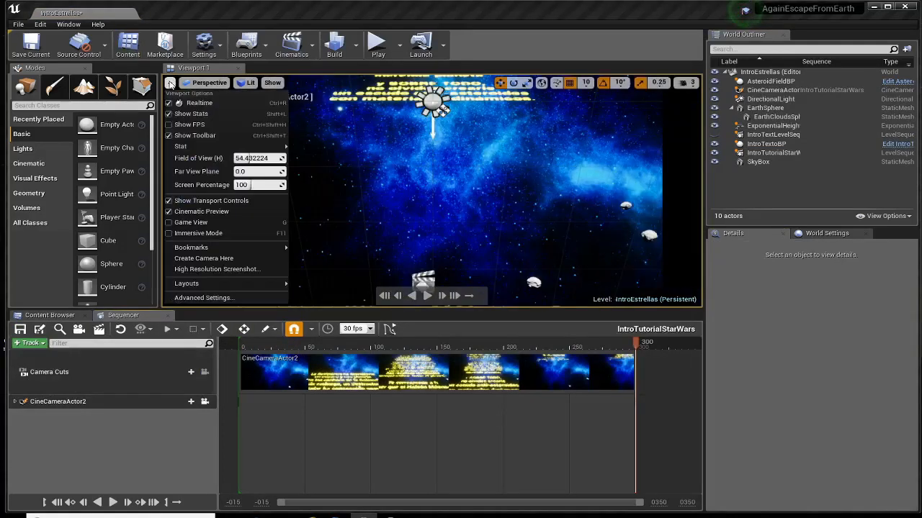
mouse_move(223, 285)
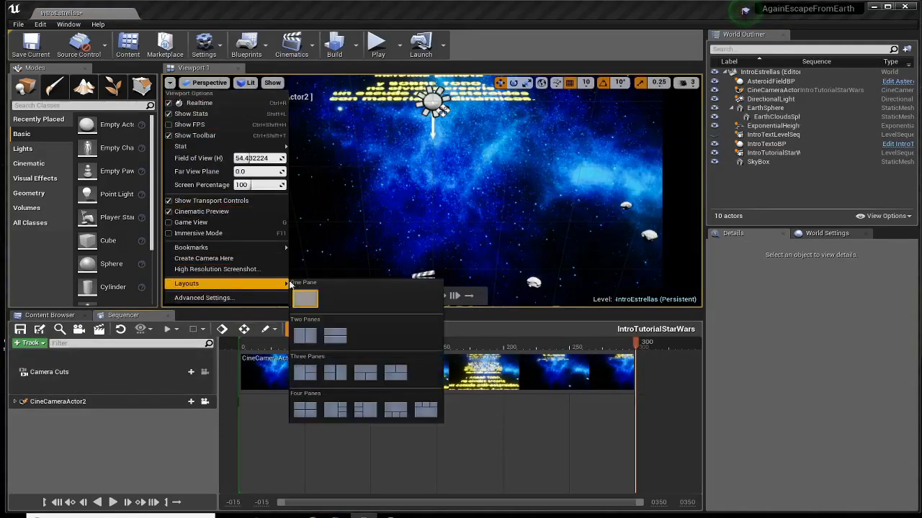
left_click(306, 335)
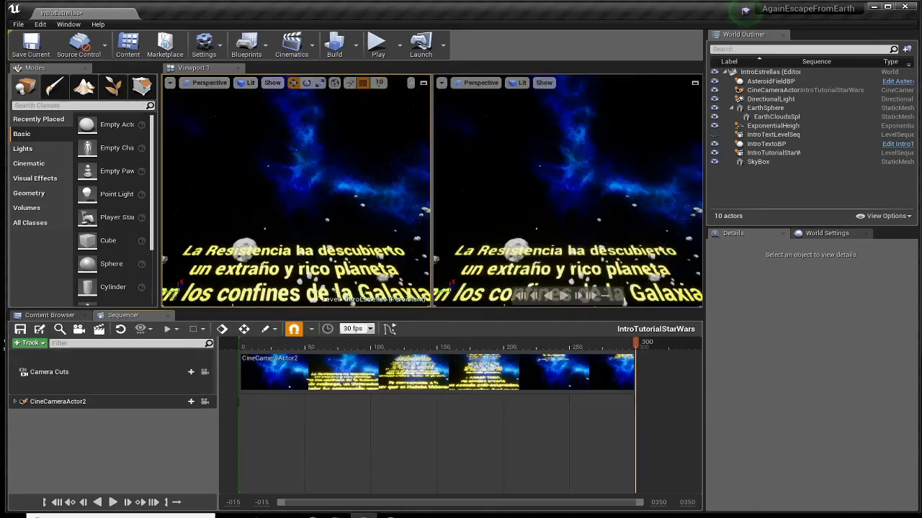
left_click(567, 191)
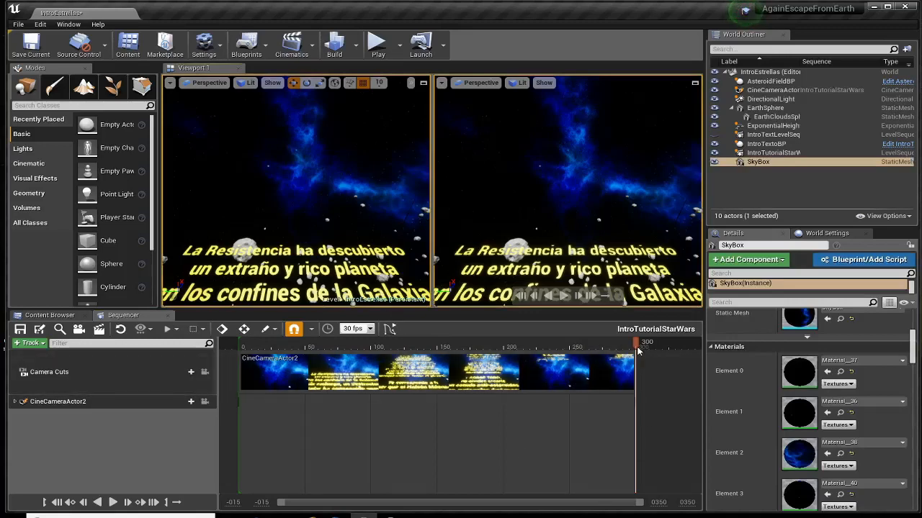
- Move the sequence's playback end past frame 300, set the timeline range end to 330 and place the playhead at frame 299
left_click_drag(637, 351, 609, 351)
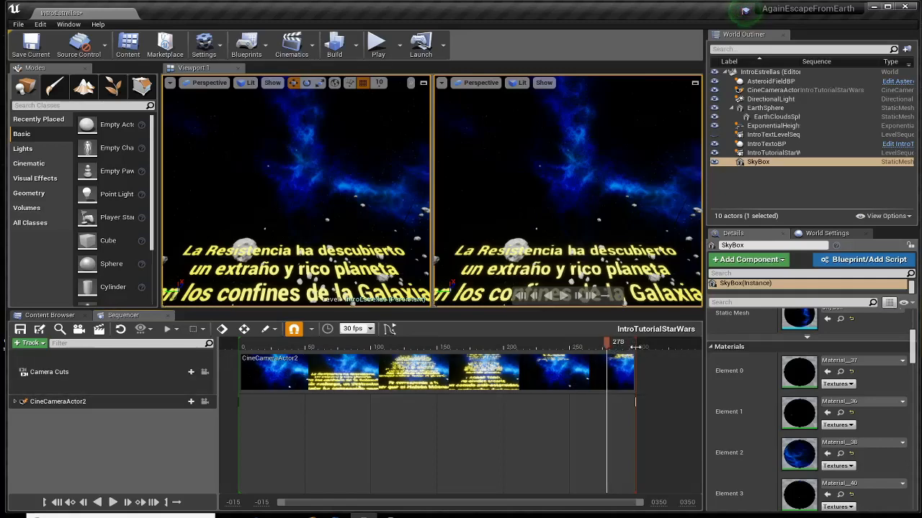
left_click(635, 347)
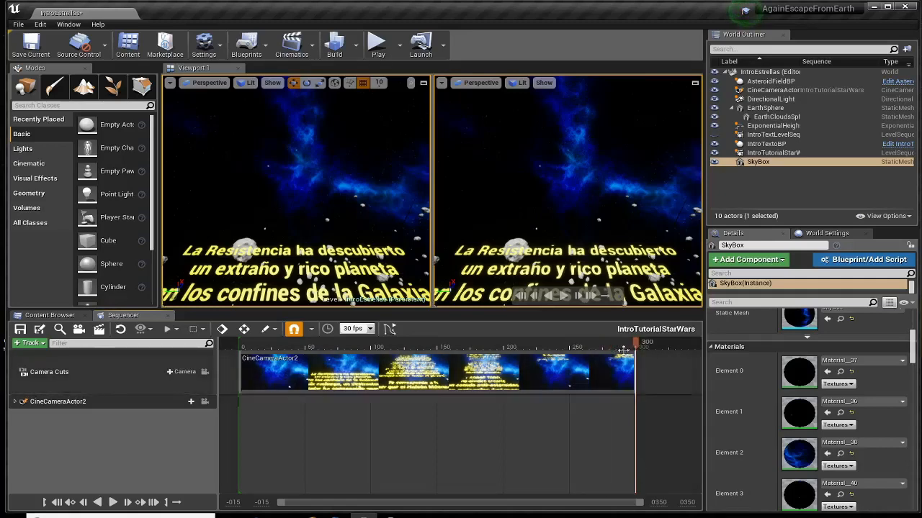
mouse_move(636, 351)
left_mouse_down()
mouse_move(626, 352)
mouse_move(669, 347)
left_mouse_up()
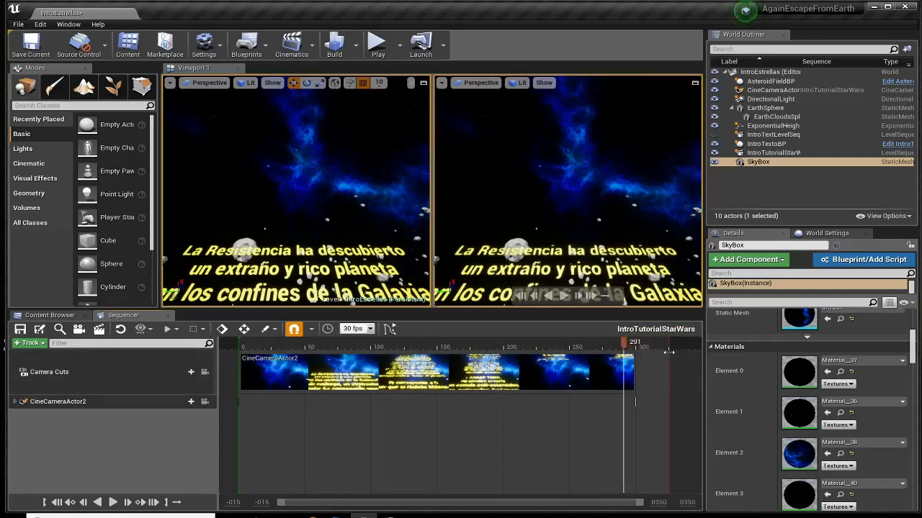
left_click(688, 502)
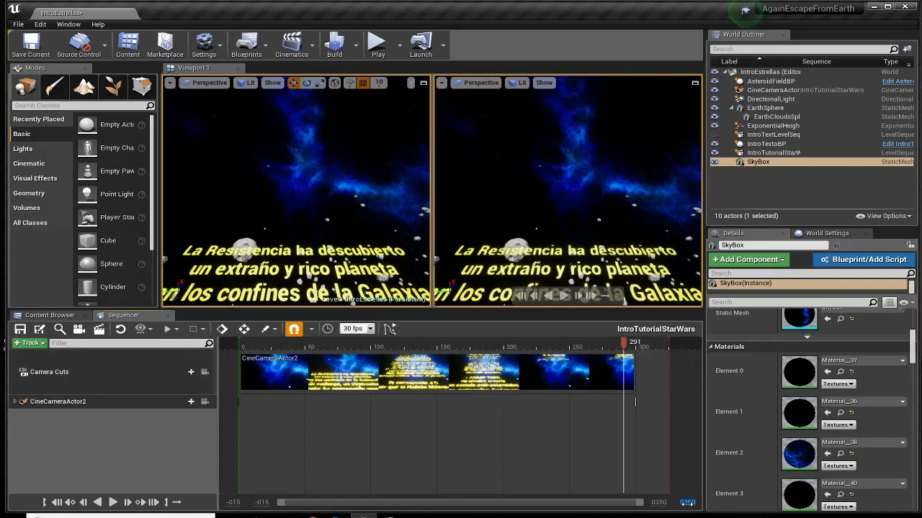
type("330")
key("Return")
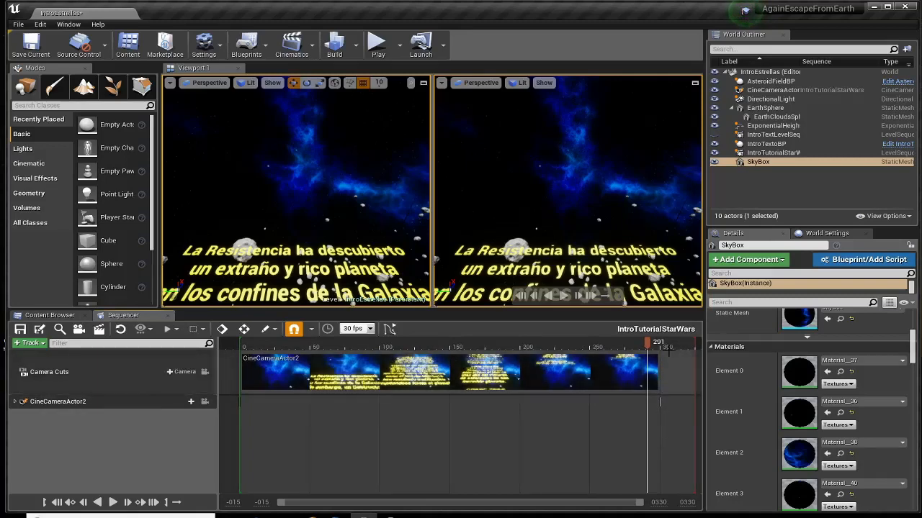
left_click_drag(650, 349, 657, 349)
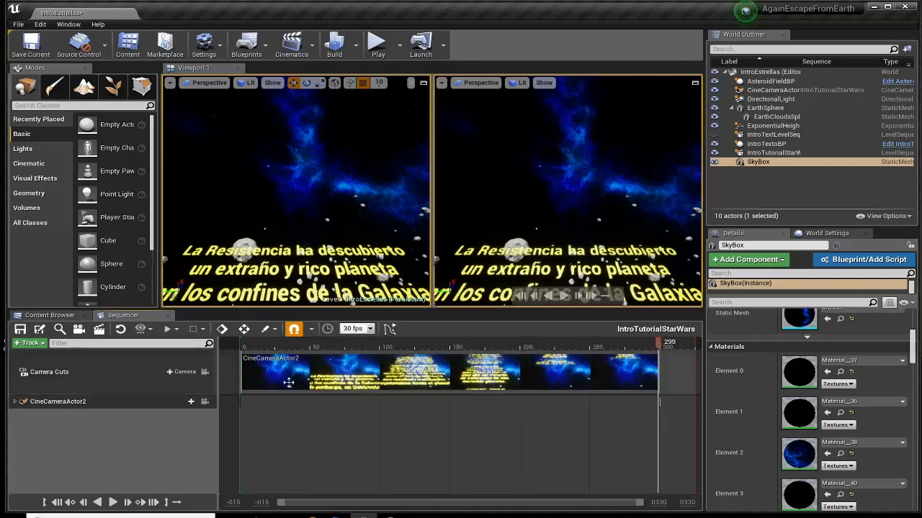
- Expand the CineCameraActor2 track's properties and lock the camera to the second viewport pane
left_click(21, 401)
left_click(16, 401)
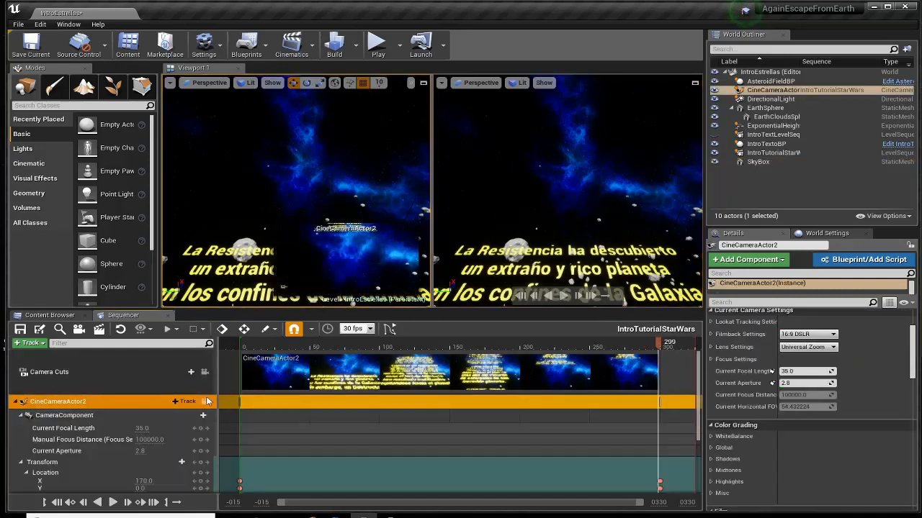
left_click(207, 401)
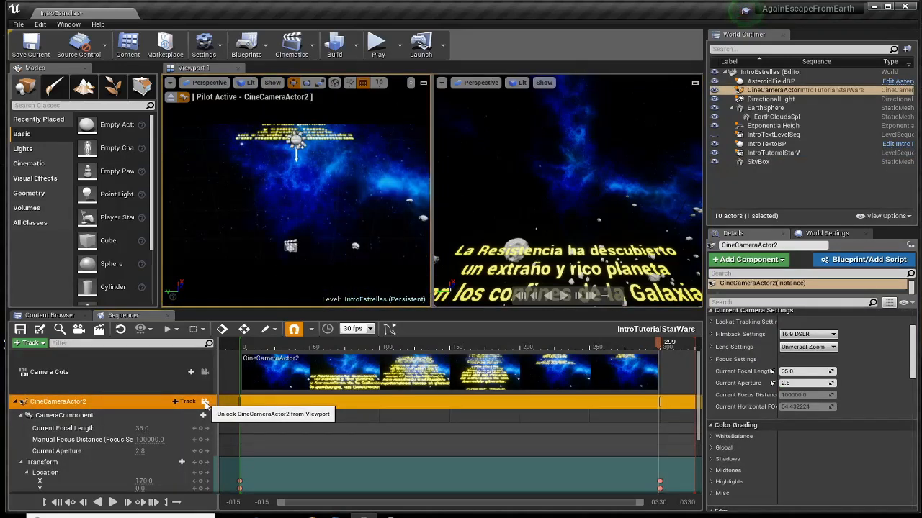
left_click(204, 402)
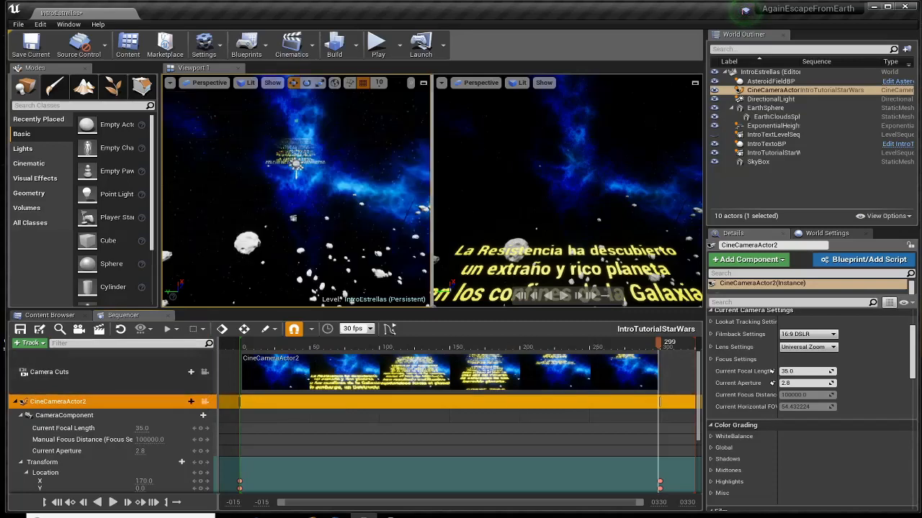
left_click(205, 402)
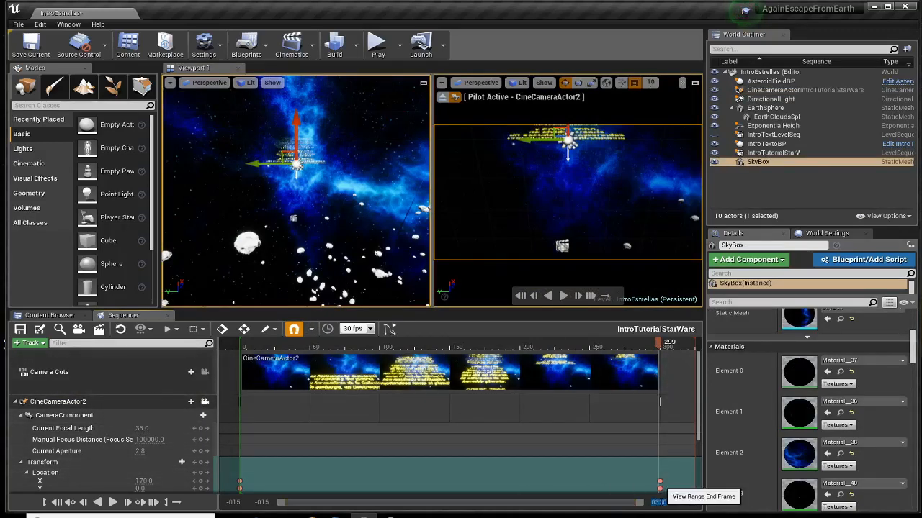
- Extend the timeline's range end to 370 and move the playback end and playhead to frame 330
key("Return")
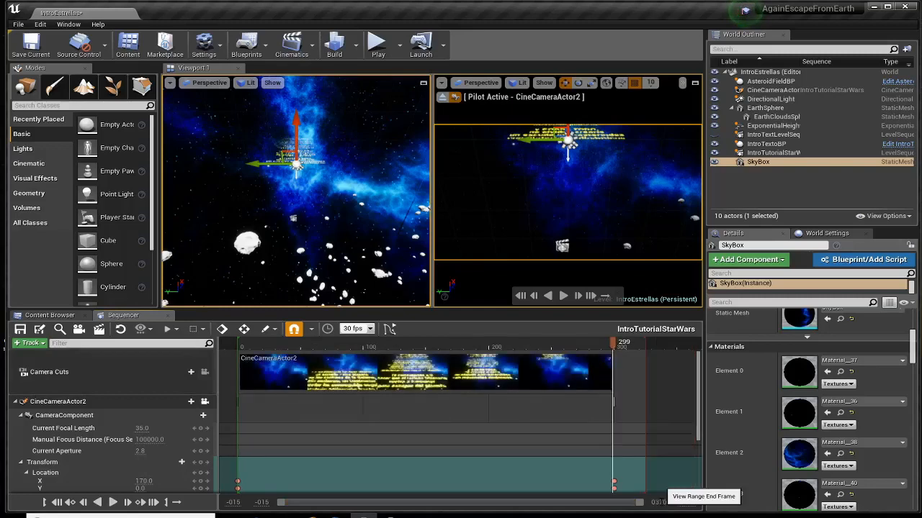
left_click(519, 345)
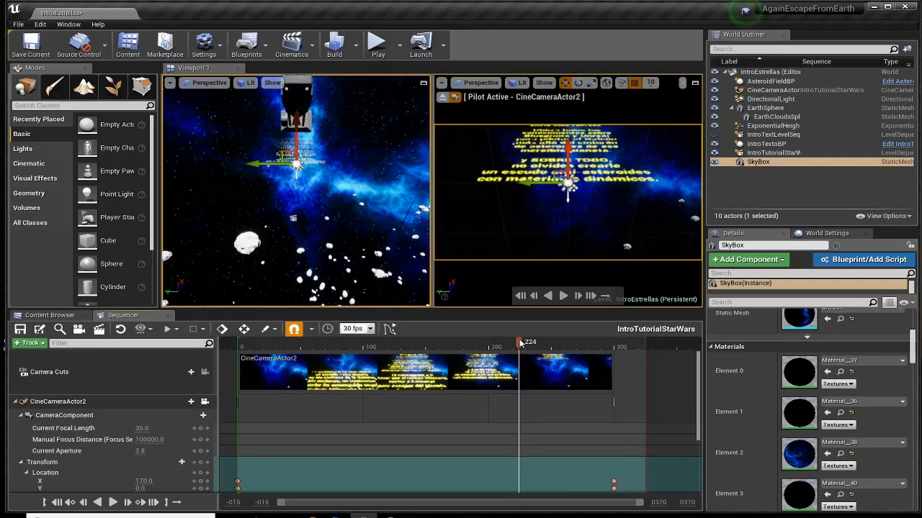
scroll(550, 340, "up", 3)
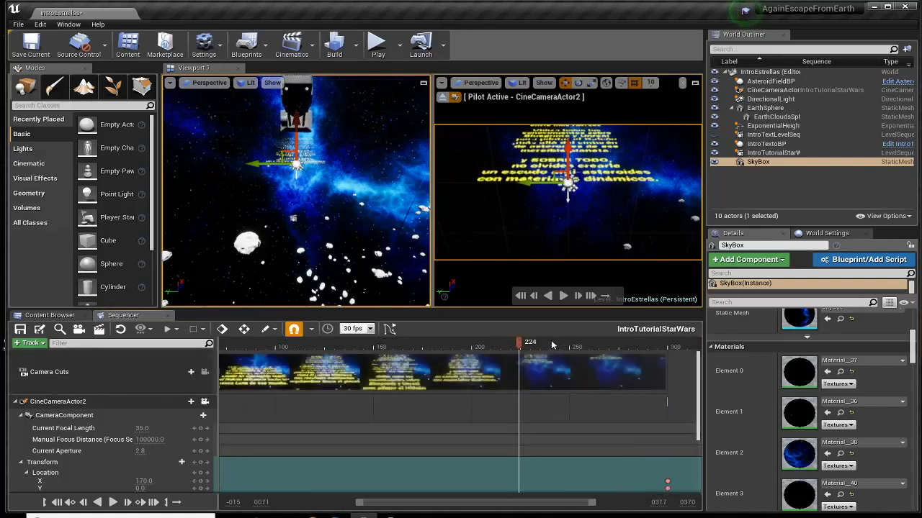
scroll(551, 342, "up", 1)
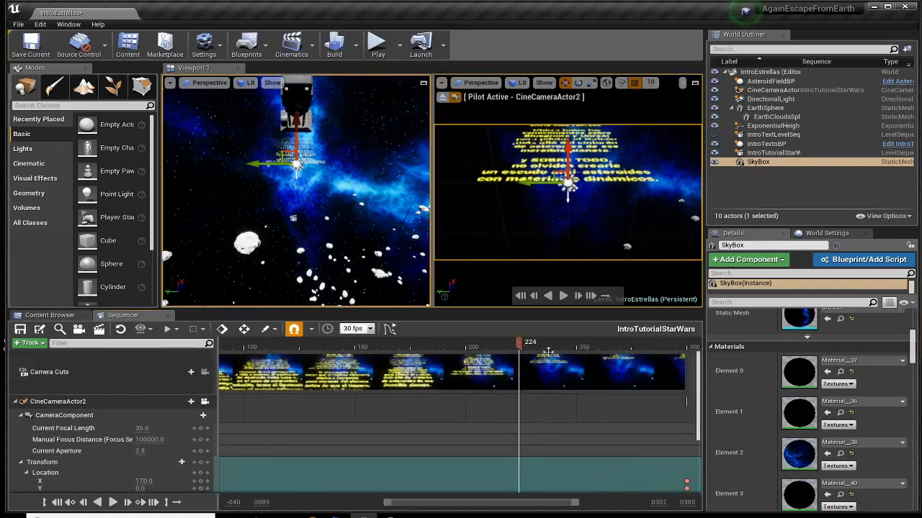
left_click_drag(491, 504, 561, 506)
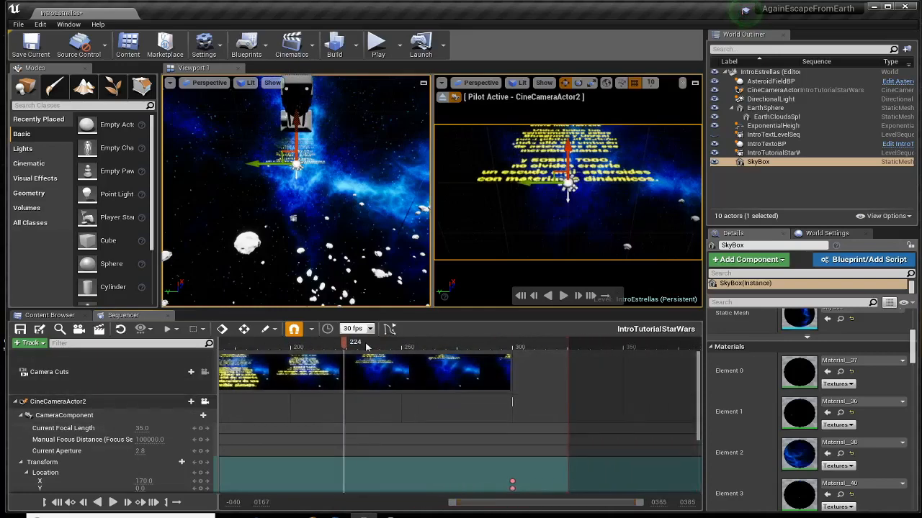
mouse_move(345, 349)
left_mouse_down()
mouse_move(567, 355)
mouse_move(548, 352)
mouse_move(582, 346)
left_mouse_up()
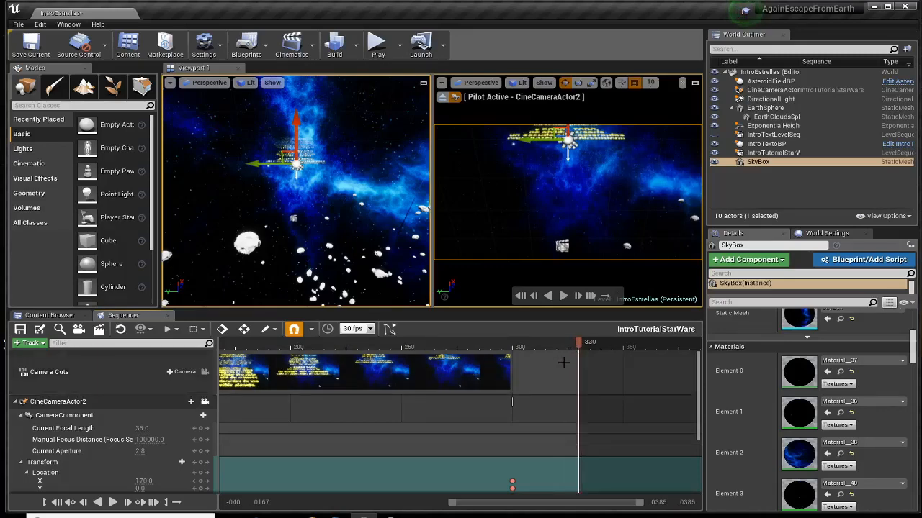
- At frame 330, set CineCameraActor2's Rotation Y to -45 and key its whole transform
scroll(129, 456, "down", 1)
left_click(72, 447)
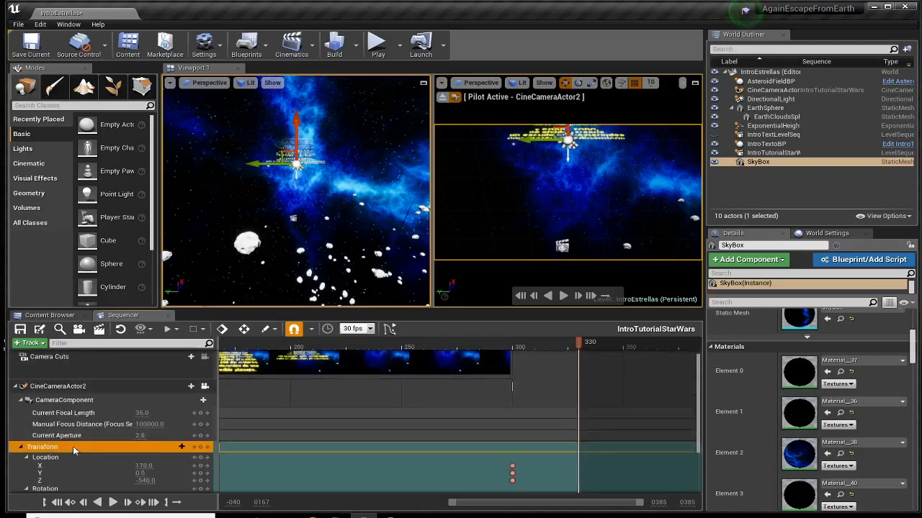
scroll(83, 442, "down", 3)
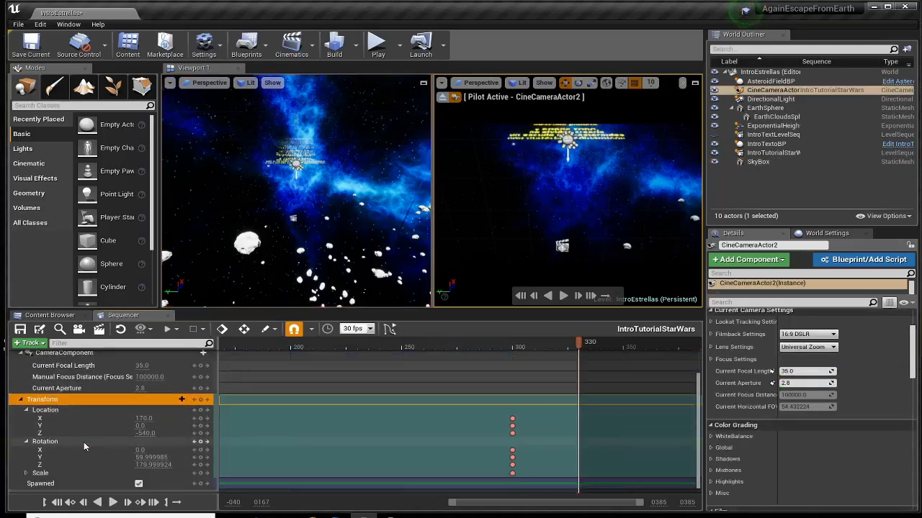
mouse_move(302, 238)
right_mouse_down()
mouse_move(285, 220)
mouse_move(288, 237)
right_mouse_up()
key("f")
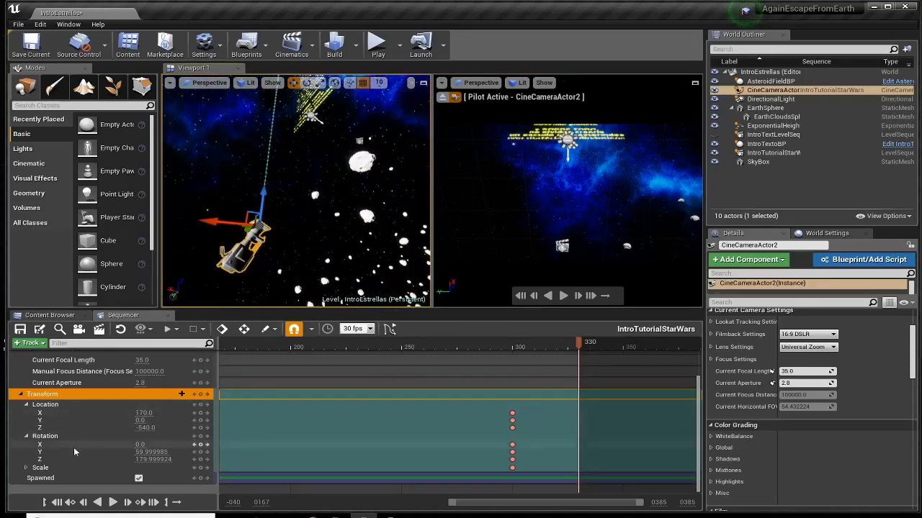
left_click(148, 452)
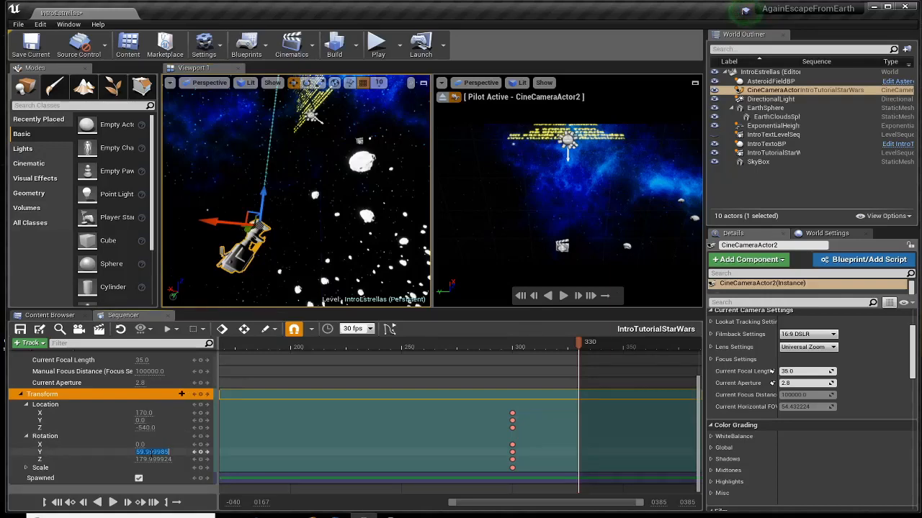
type("-45")
key("Tab")
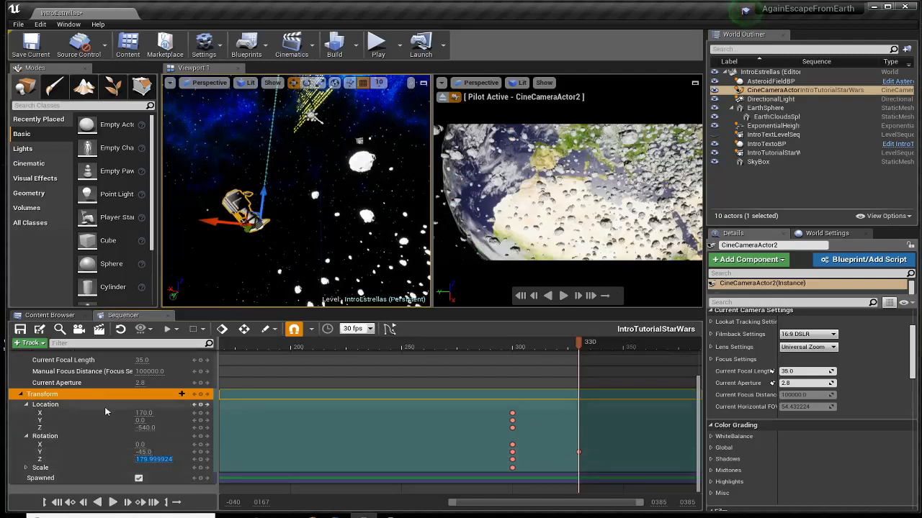
left_click(200, 395)
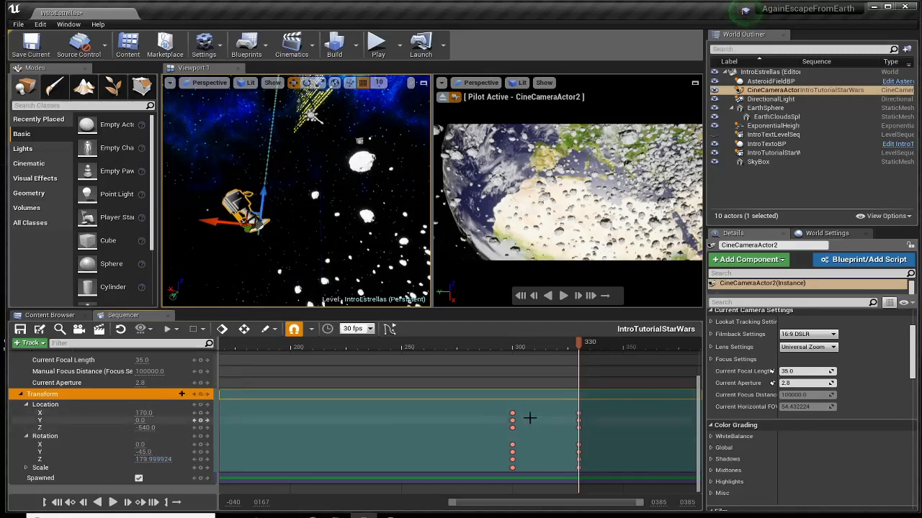
- Show the camera's Rotation Y keys in the curve editor and examine the curve while scrubbing back to frame 118
left_click(389, 329)
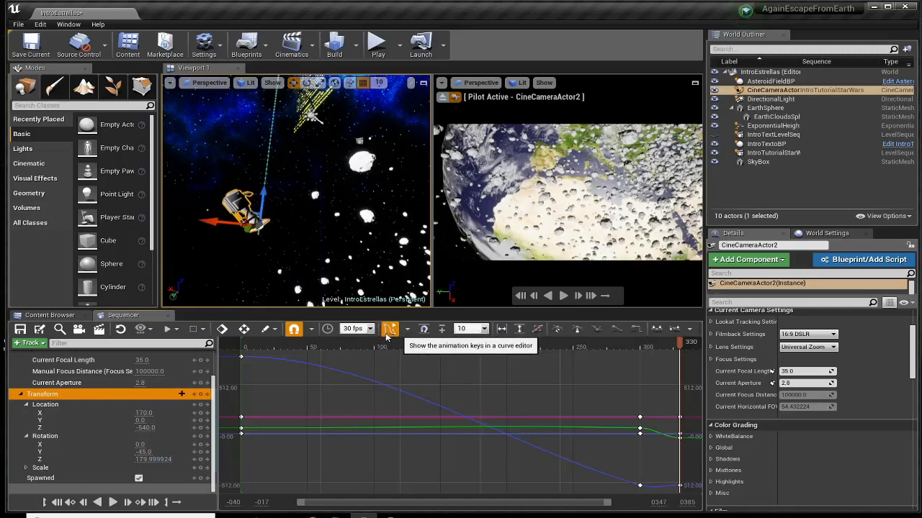
left_click(407, 329)
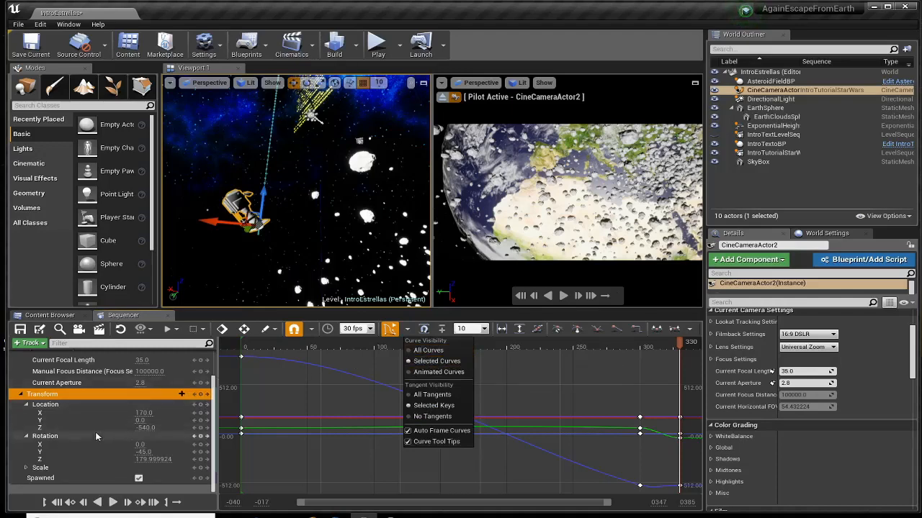
left_click(72, 452)
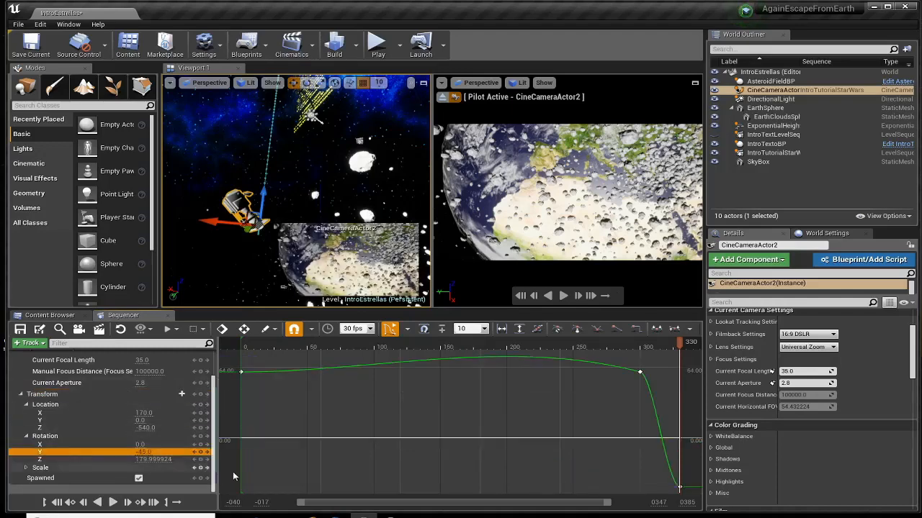
left_click_drag(353, 502, 331, 502)
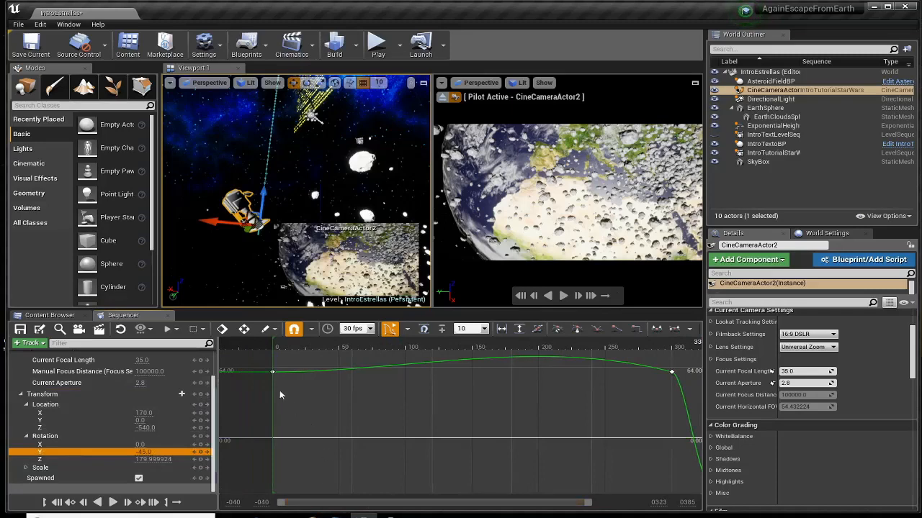
left_click_drag(432, 502, 486, 514)
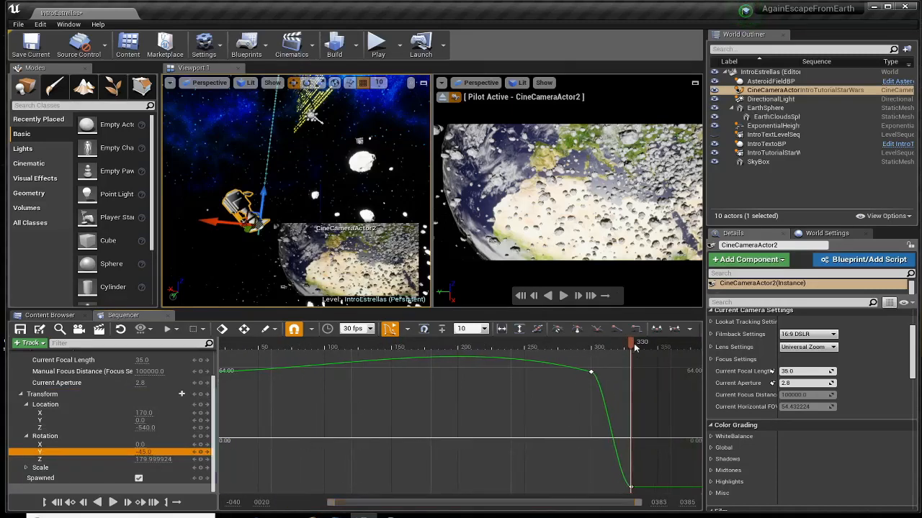
left_click_drag(630, 345, 347, 367)
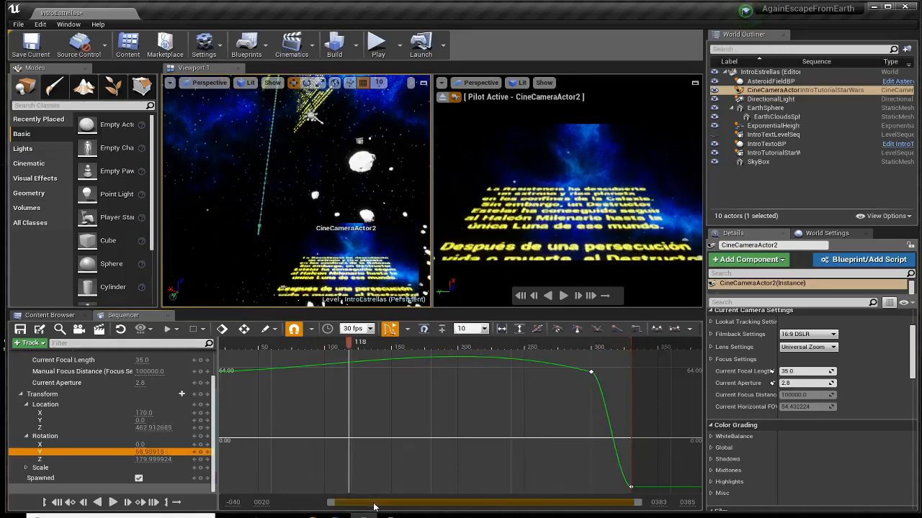
left_click_drag(372, 502, 335, 514)
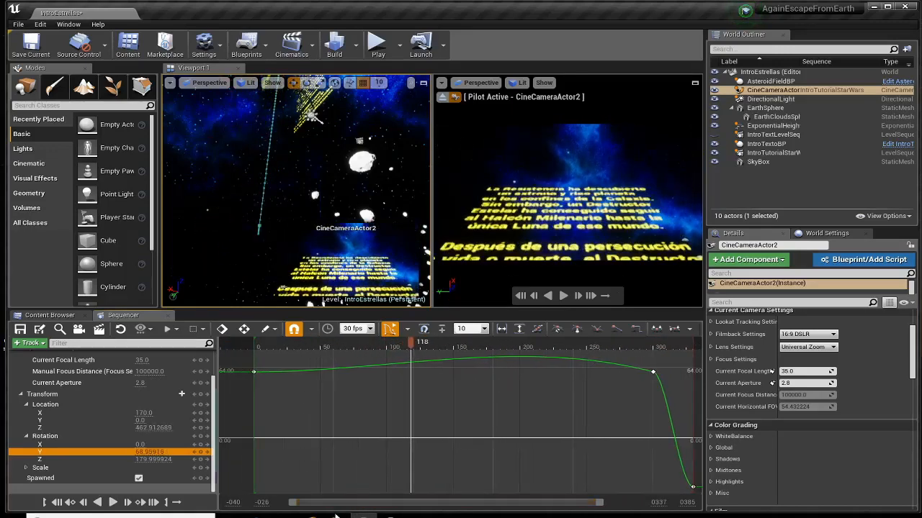
- Set the camera's Rotation Y keys at frames 0 and 300 to linear interpolation in the curve editor
left_click(653, 374)
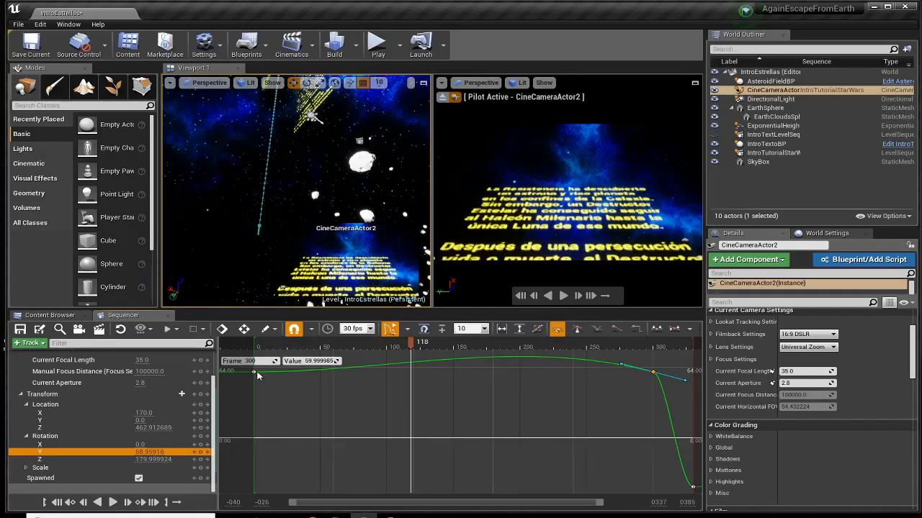
left_click_drag(612, 368, 350, 368)
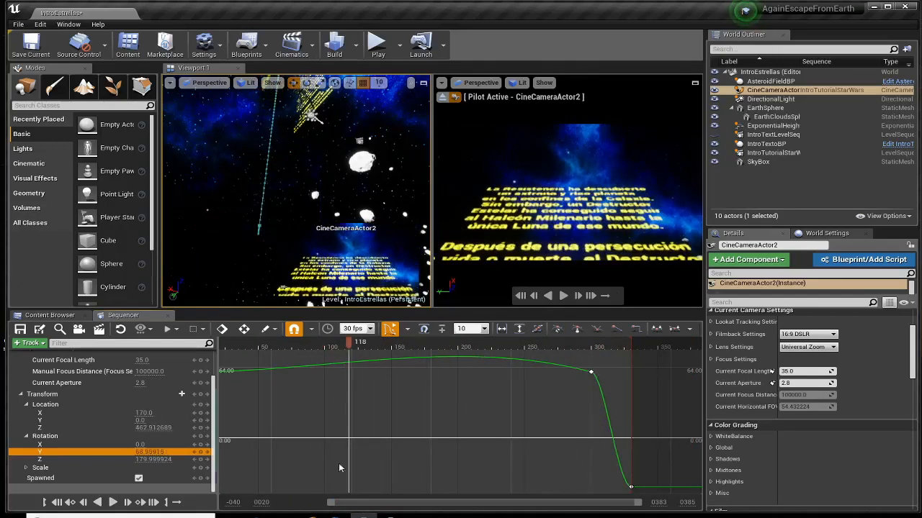
left_click_drag(373, 506, 334, 507)
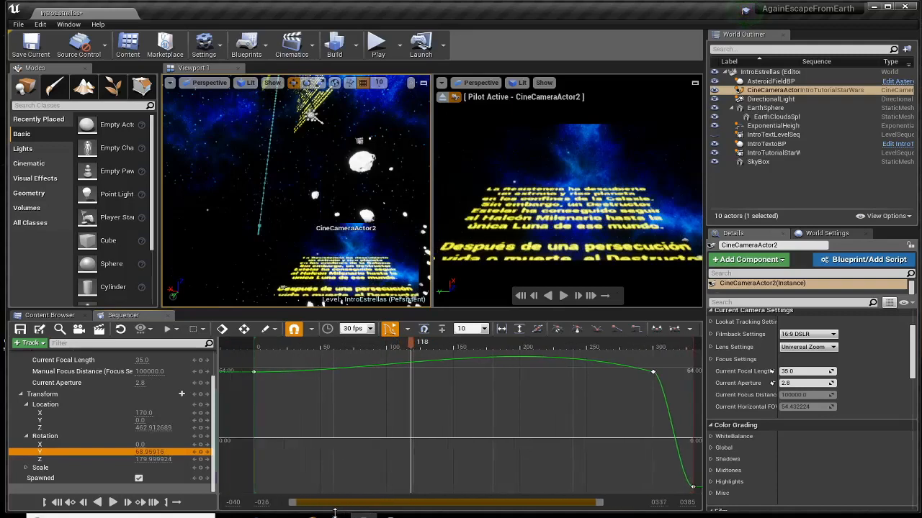
left_click(654, 373)
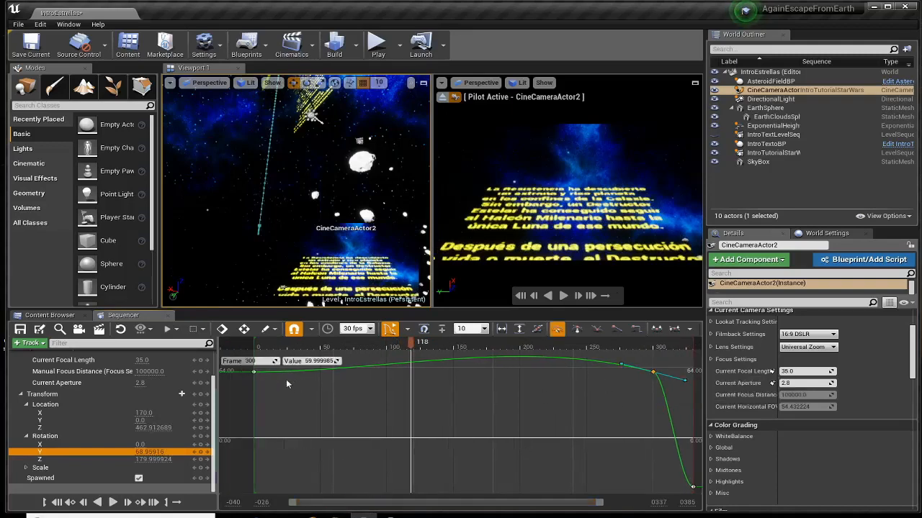
left_click(255, 372, "shift")
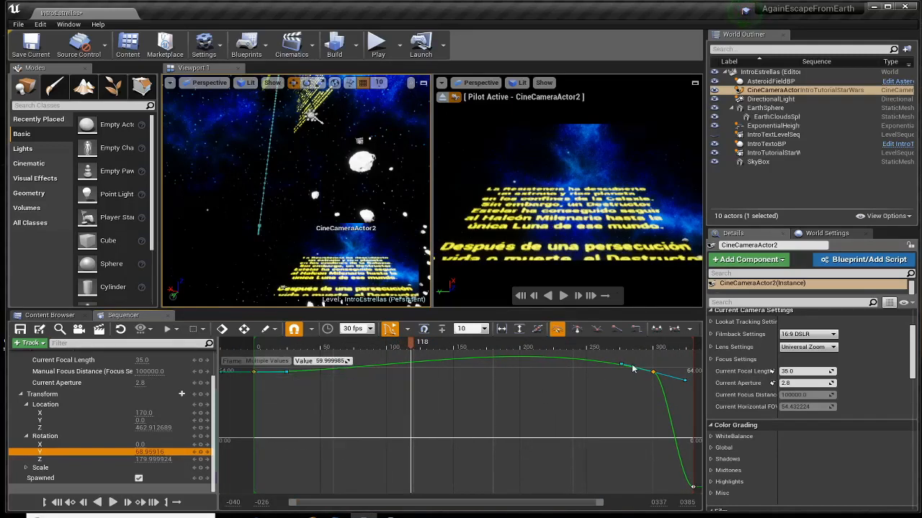
left_click(617, 330)
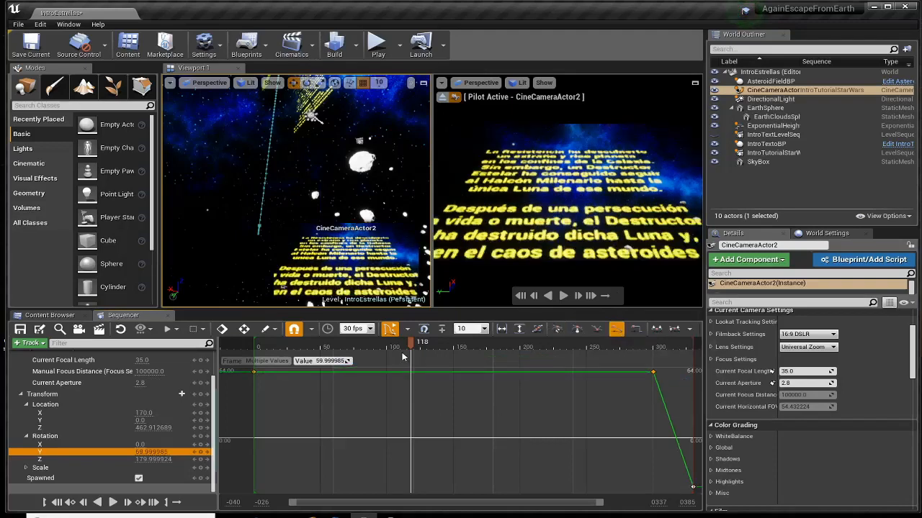
- Set the Rotation Y keys at frames 300 and 330 to cubic interpolation with automatic tangents
left_click_drag(415, 349, 689, 368)
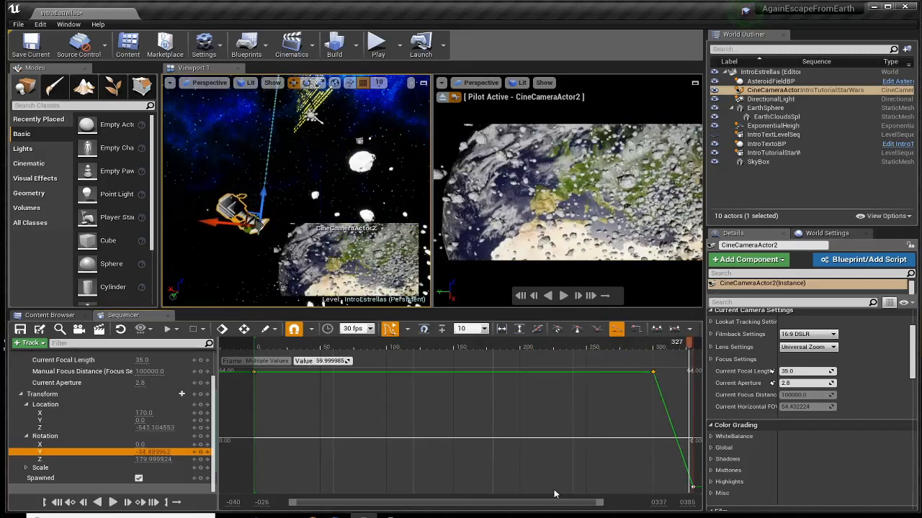
left_click_drag(549, 505, 581, 505)
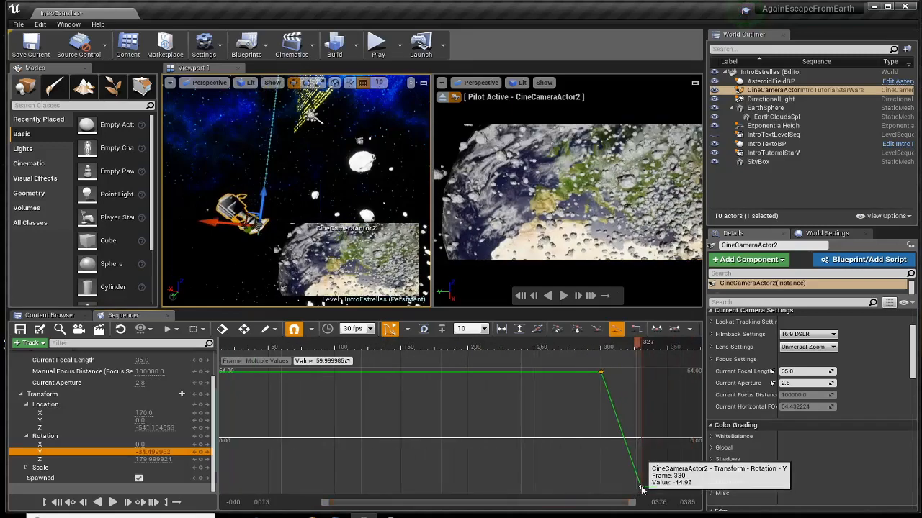
mouse_move(641, 487)
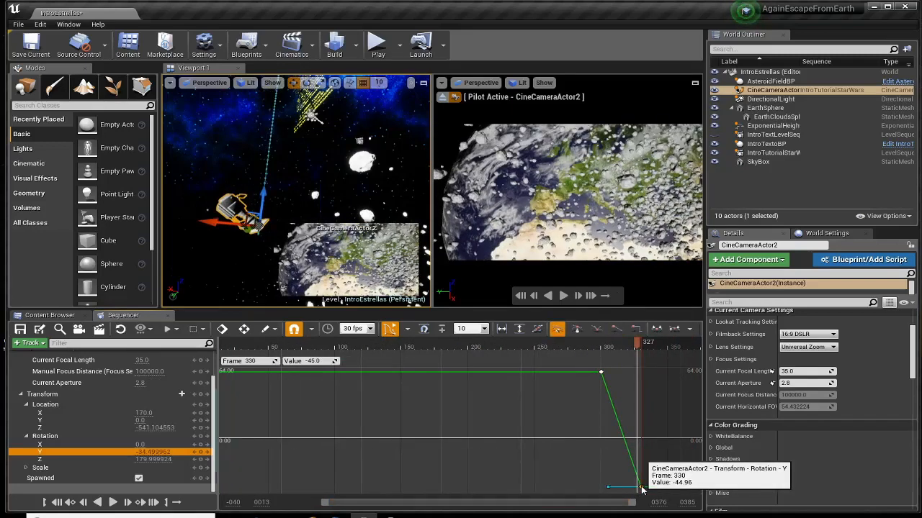
left_click(601, 373, "shift")
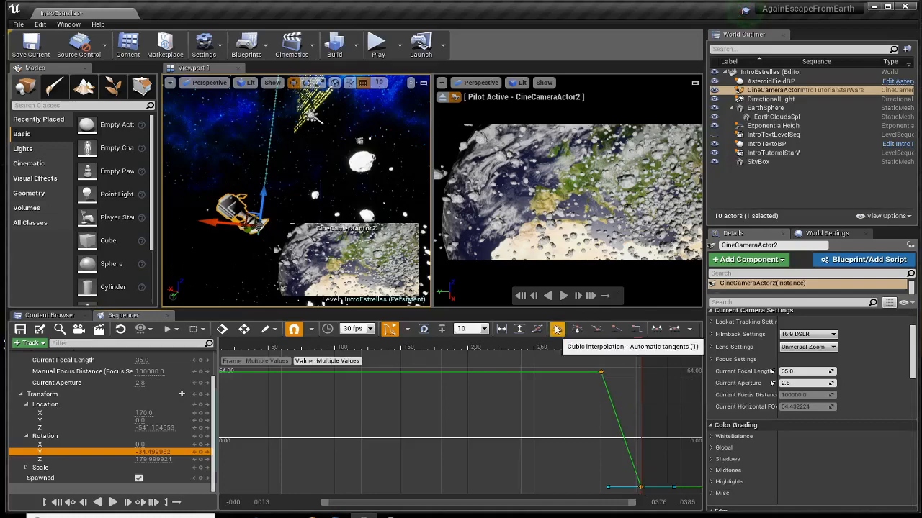
left_click(556, 329)
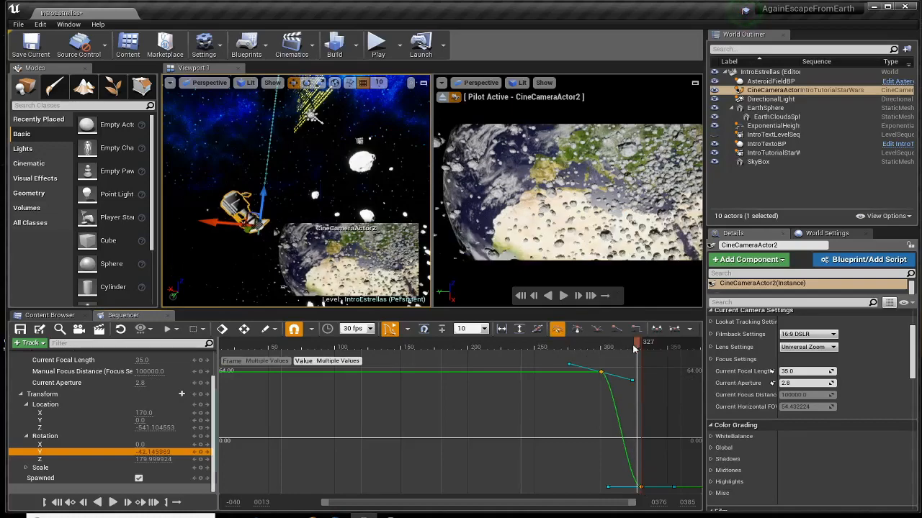
- Check the camera tilt at frame 322 and adjust the tangent handles of the Rotation Y keys at frames 300 and 330
mouse_move(636, 348)
left_mouse_down()
mouse_move(589, 352)
mouse_move(631, 356)
left_mouse_up()
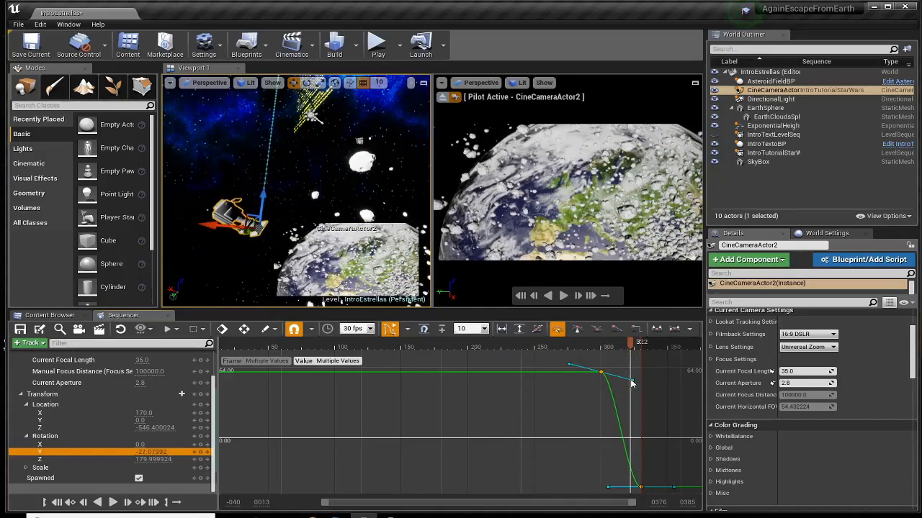
left_click_drag(633, 383, 654, 381)
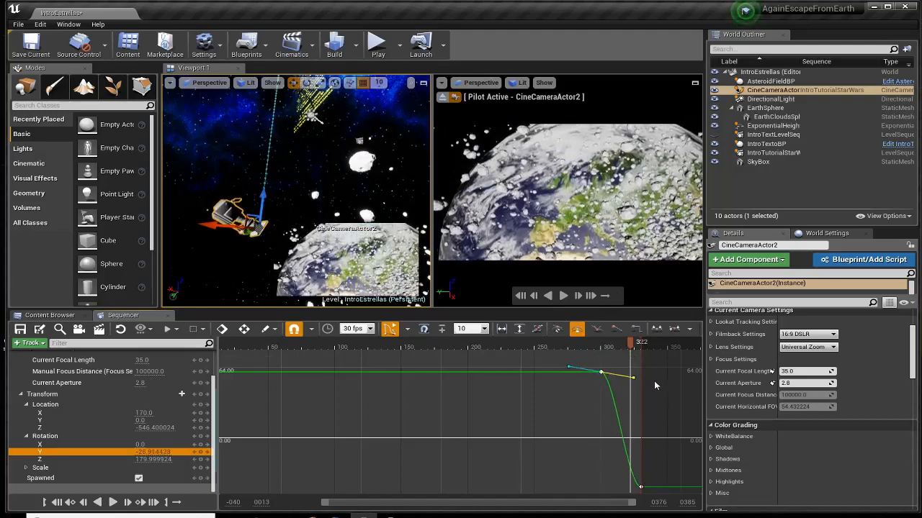
left_click(640, 487)
left_click_drag(608, 487, 609, 487)
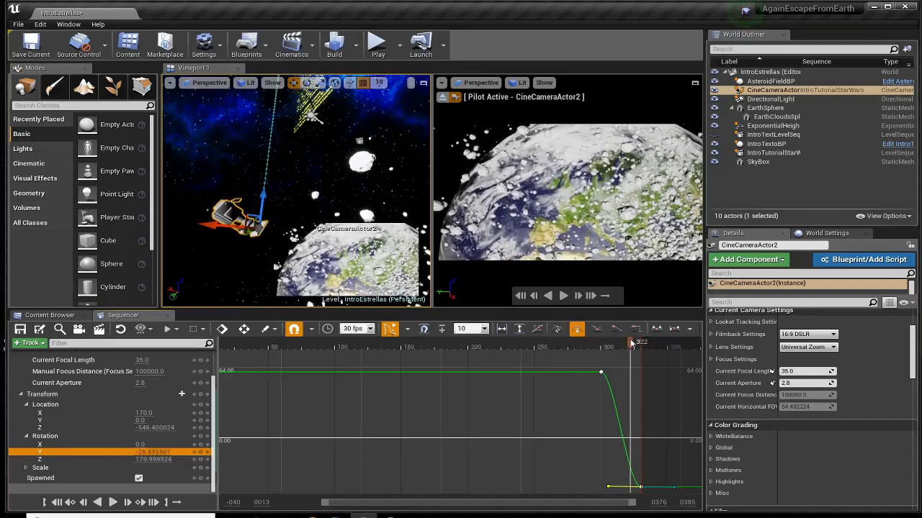
- Scrub back to frame 178 and play the sequence to preview the camera's tilt towards the planet
left_click(577, 344)
left_click_drag(576, 343, 438, 353)
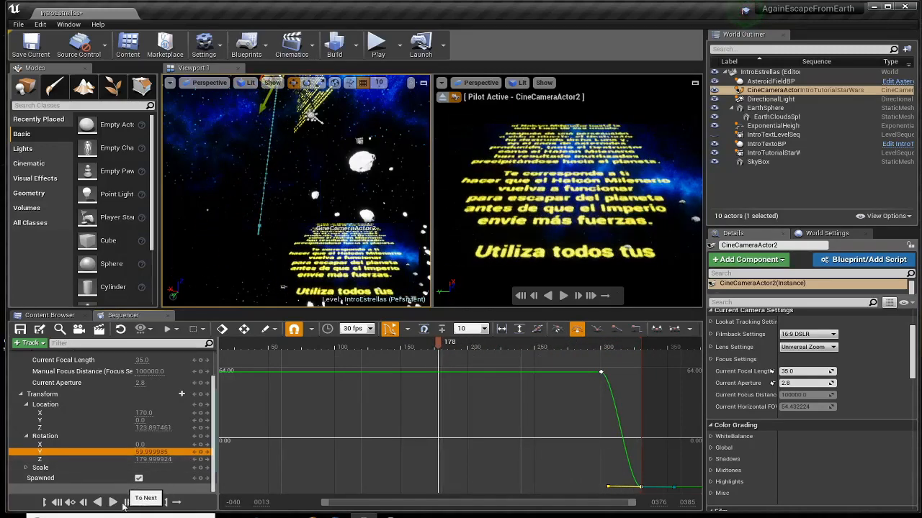
left_click(112, 502)
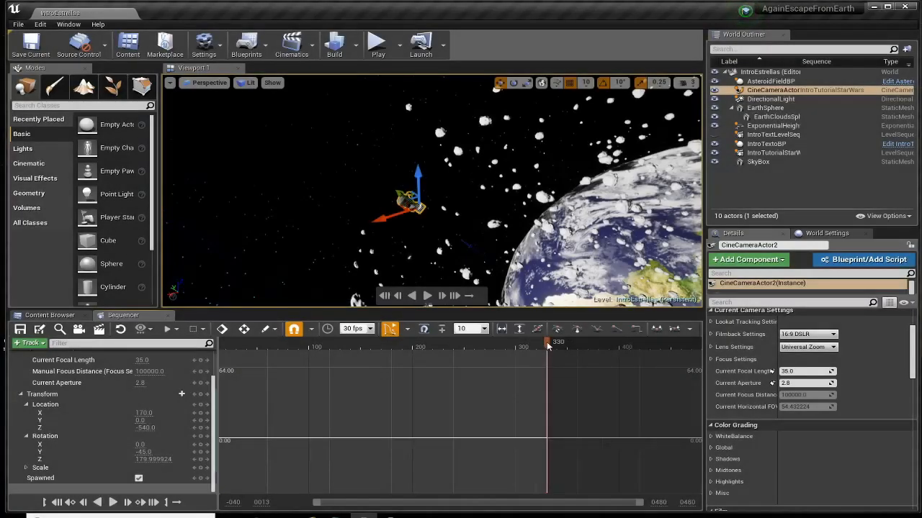
- Place the playhead at frame 355 and switch the transform gizmo to local coordinates
mouse_move(546, 341)
left_mouse_down()
mouse_move(525, 351)
mouse_move(697, 346)
left_mouse_up()
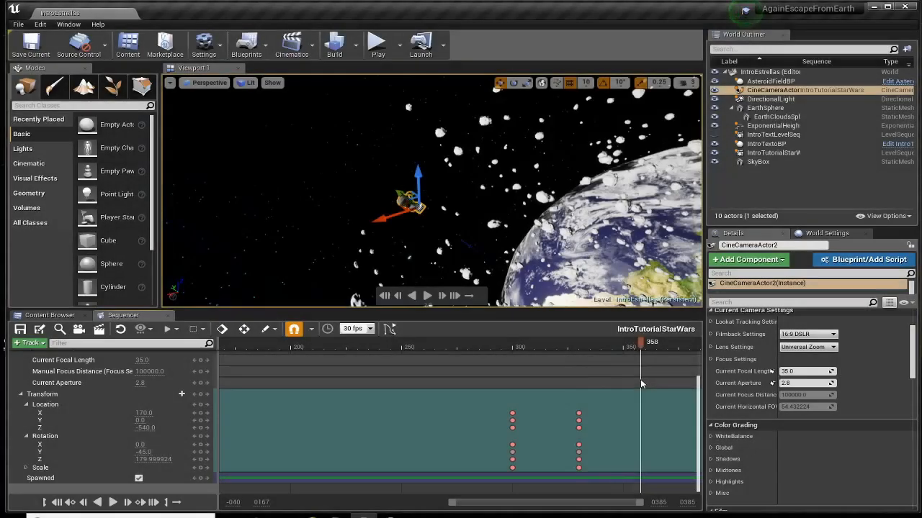
left_click_drag(641, 382, 635, 382)
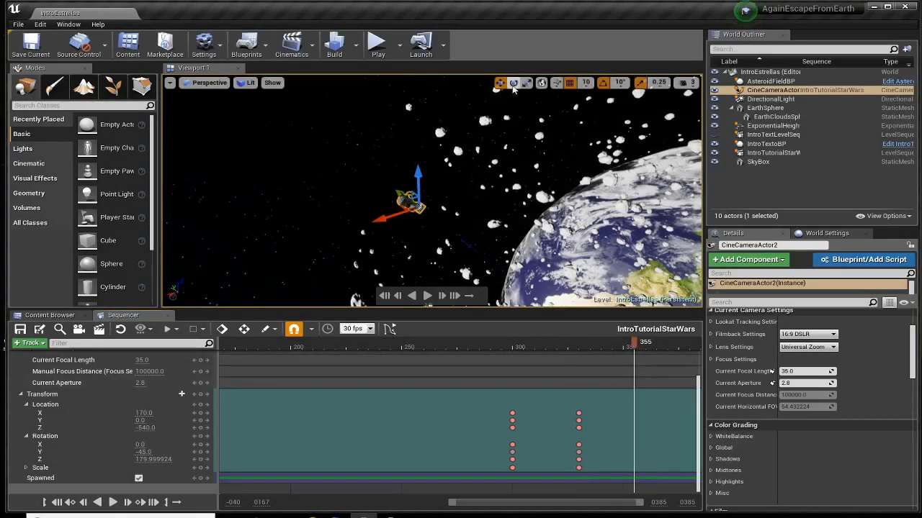
left_click(542, 82)
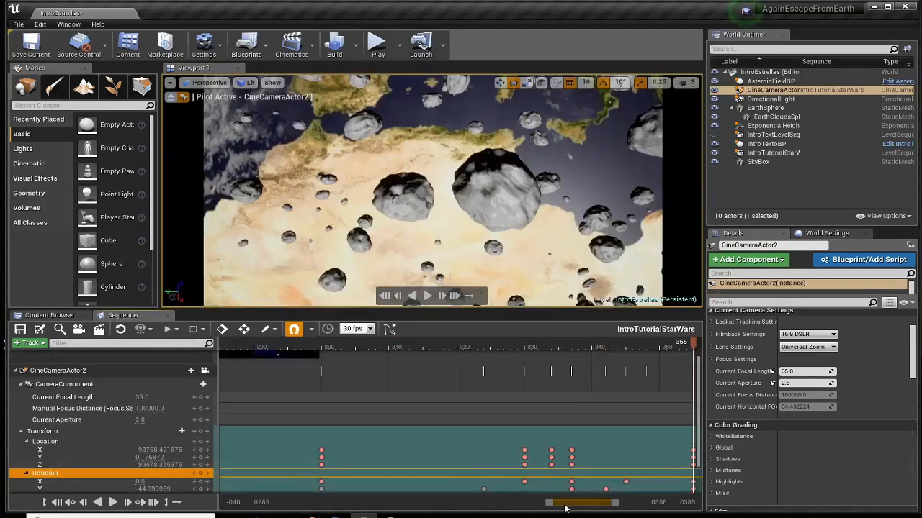
- Extend the sequence's playback end to frame 365 and scrub between frames 351 and 355 to check the camera move
left_click_drag(565, 508, 613, 510)
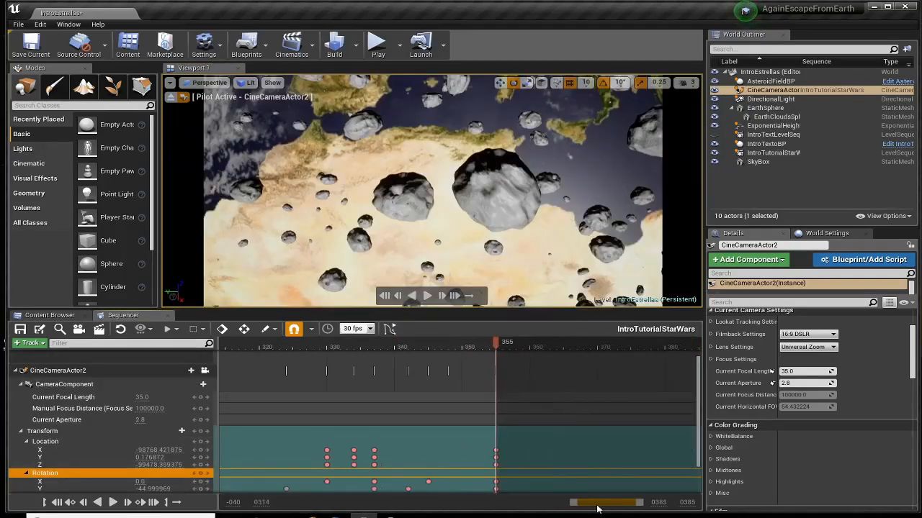
left_click_drag(499, 349, 470, 349)
left_click_drag(551, 347, 564, 347)
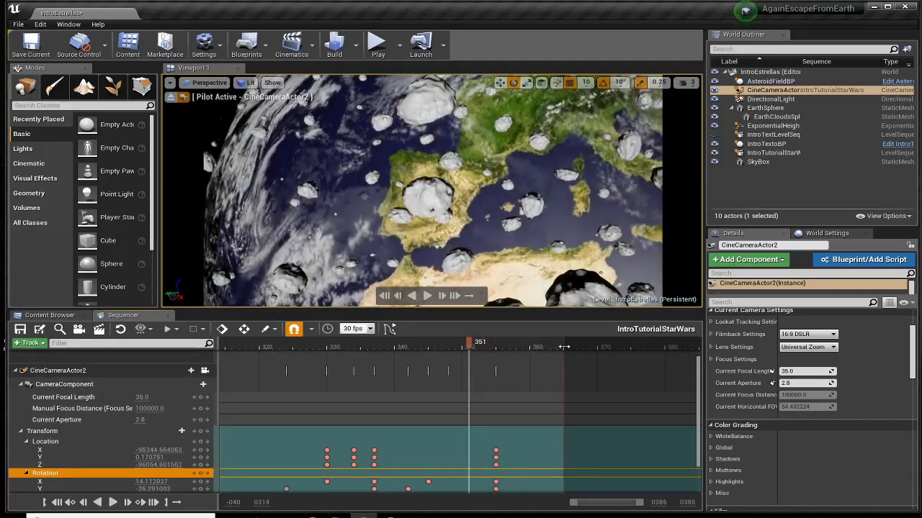
left_click_drag(468, 347, 496, 349)
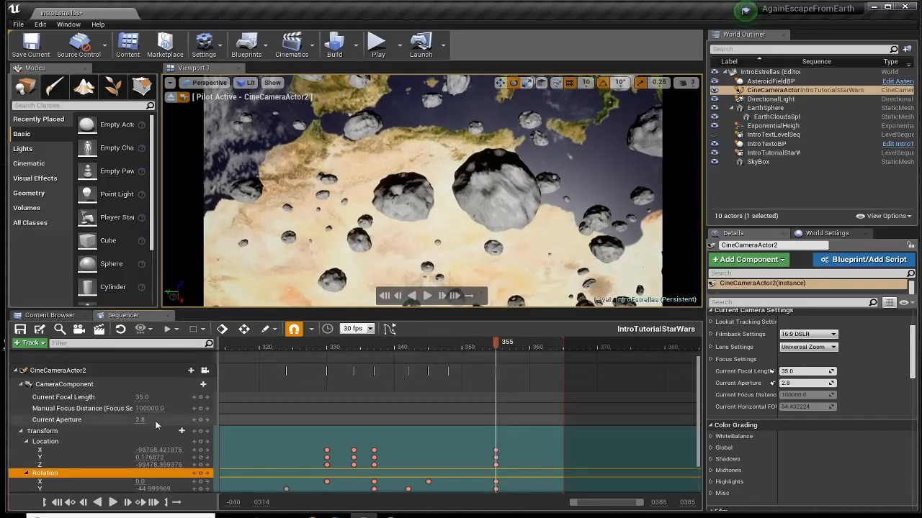
- Release the viewport from CineCameraActor2, then at frame 365 move the camera forward to about X -99553, Z -100263 and key its transform
left_click(205, 372)
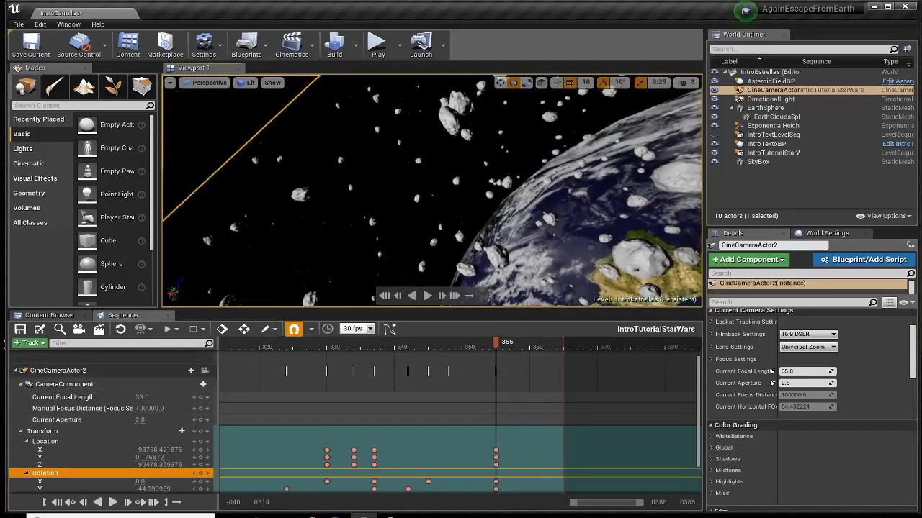
left_click(499, 83)
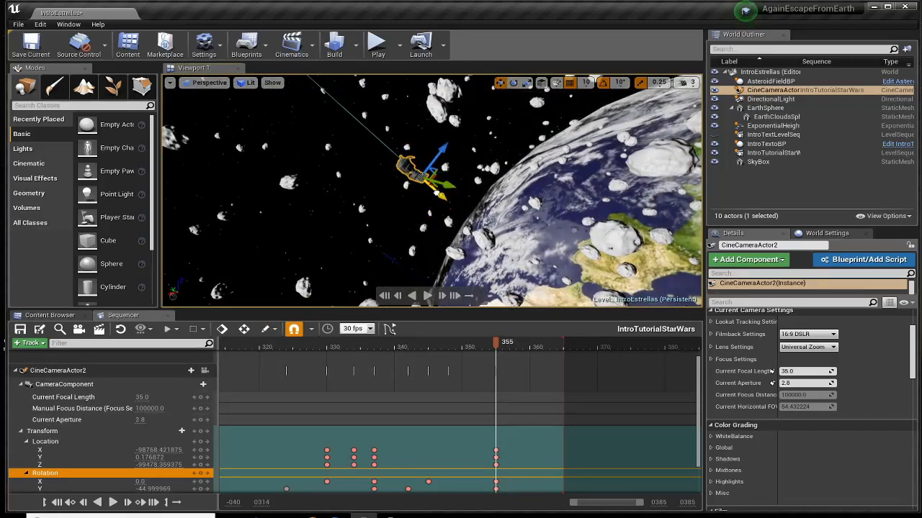
left_click(453, 273)
left_click(414, 173)
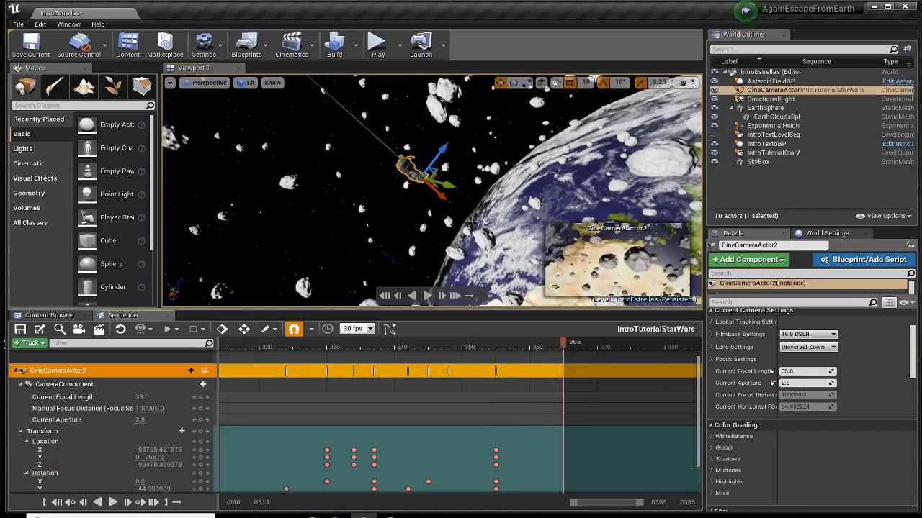
left_click_drag(444, 198, 527, 268)
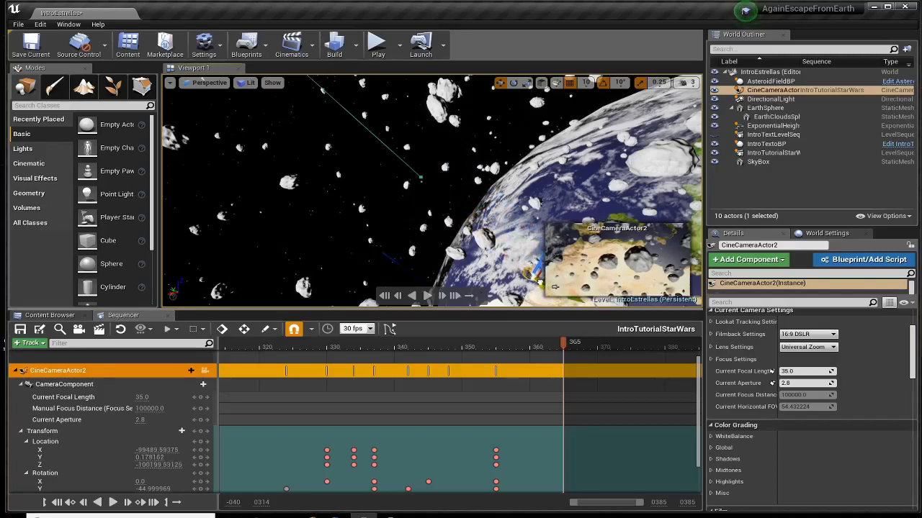
left_click(205, 441)
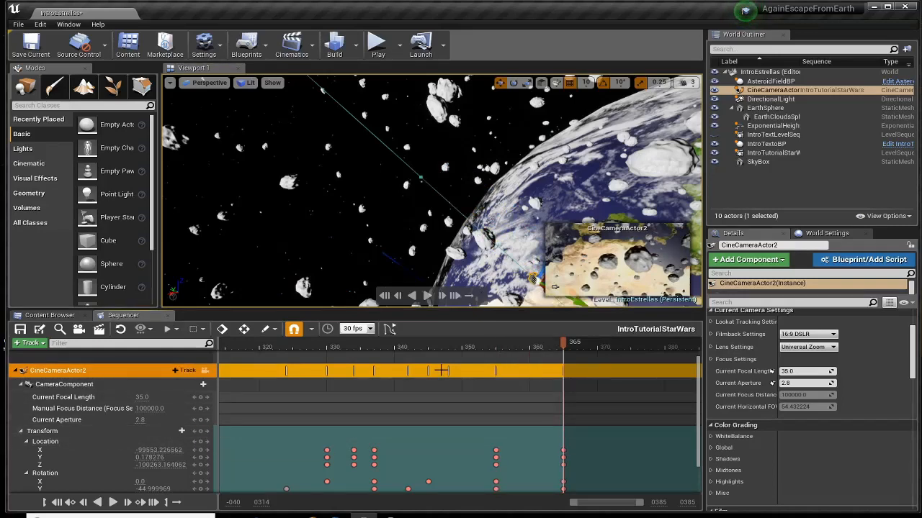
- Collapse the CineCameraActor2 track and select the ExponentialHeightFog actor to show its fog component settings
left_click(15, 370)
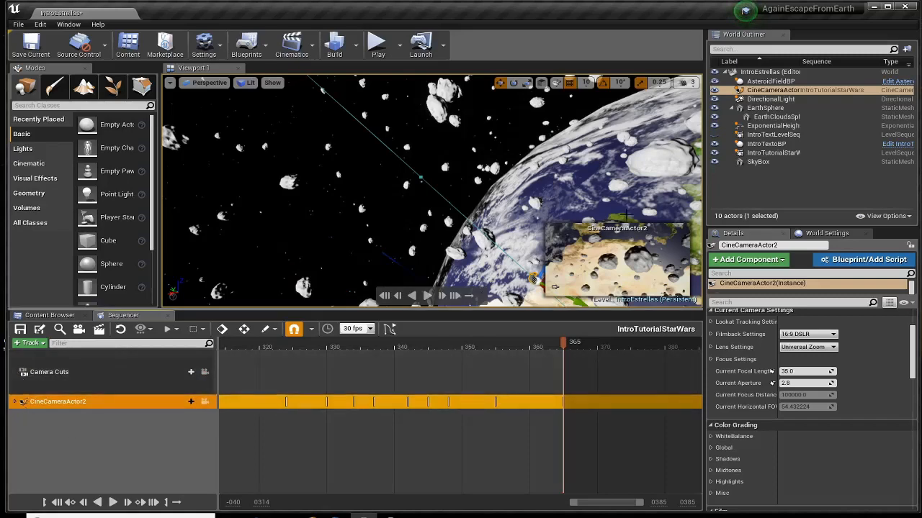
left_click(768, 127)
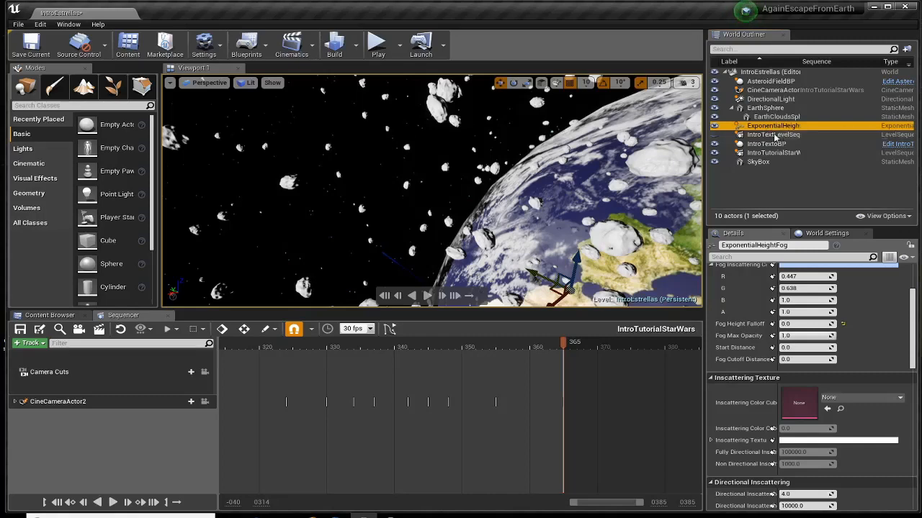
scroll(734, 373, "up", 3)
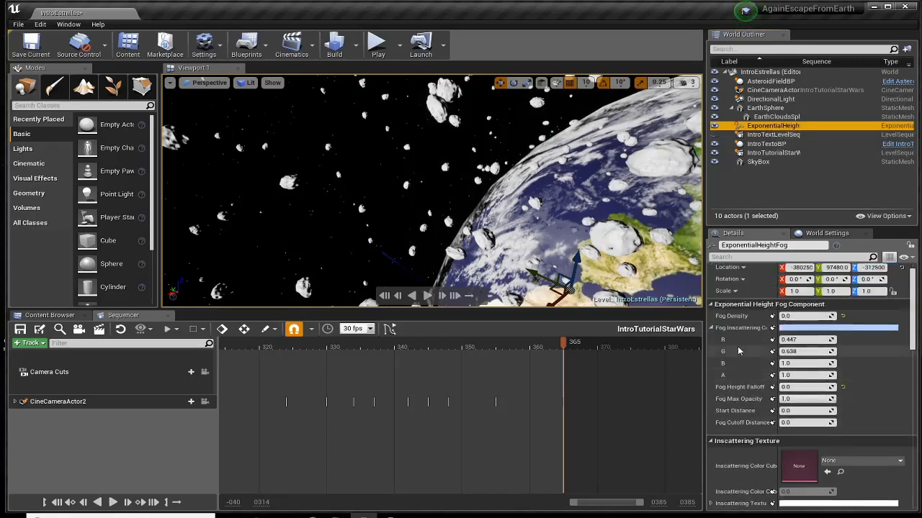
- Test a Fog Density of 4 on the ExponentialHeightFog, then undo it and set the density back to 0
left_click(784, 316)
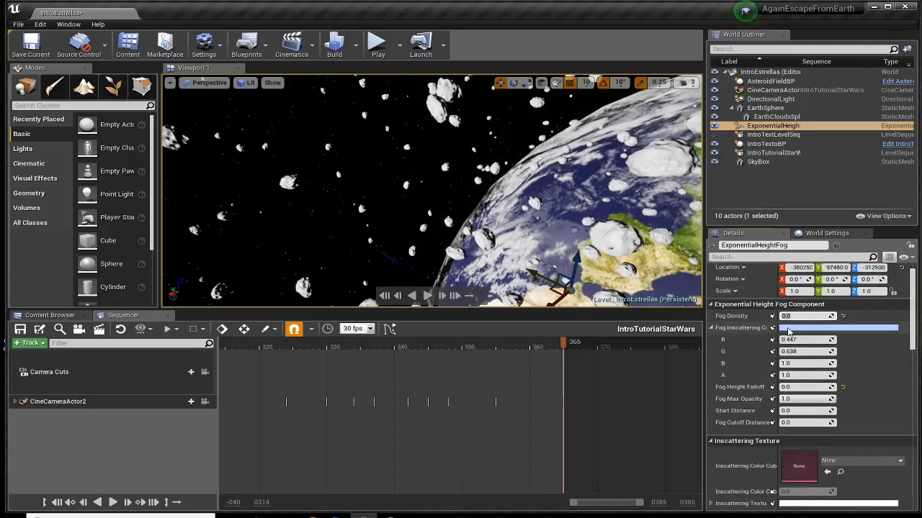
type("4")
key("Return")
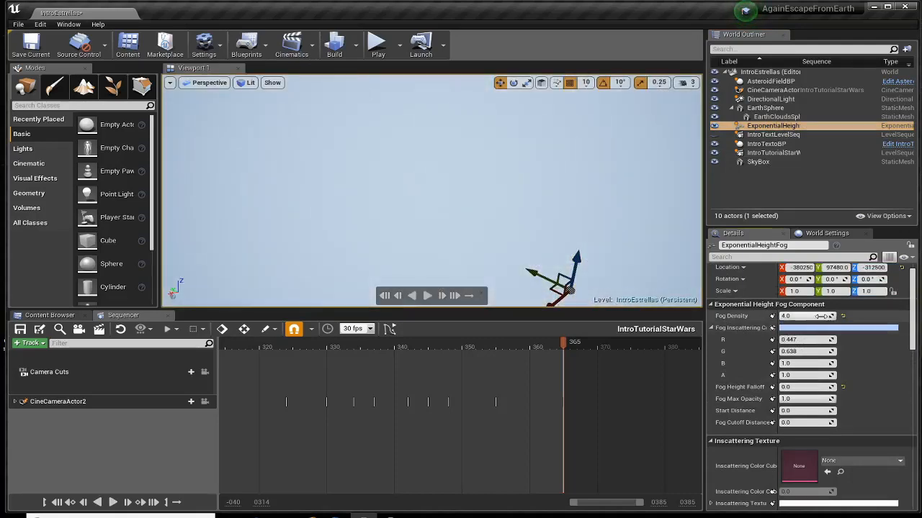
key("ctrl+z")
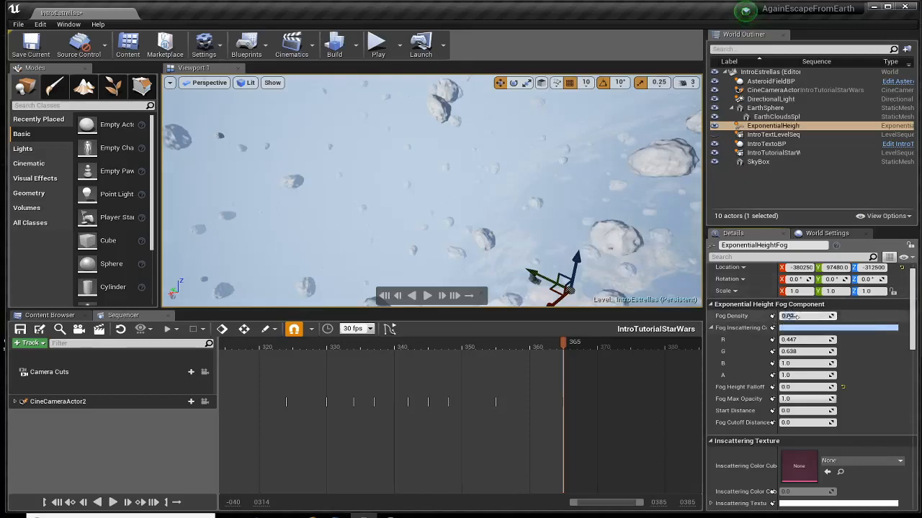
type("0")
key("Return")
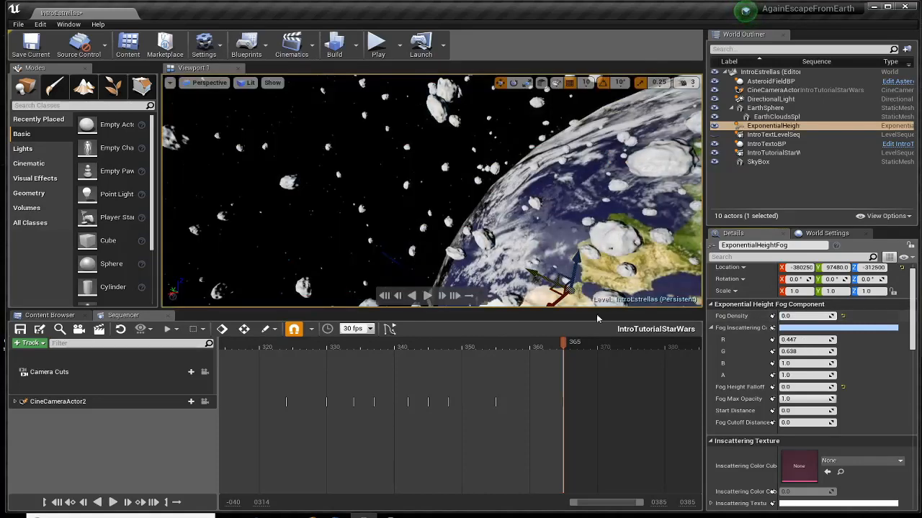
- Add the ExponentialHeightFog actor to the sequence and extend the Camera Cuts section to frame 365
left_click(33, 344)
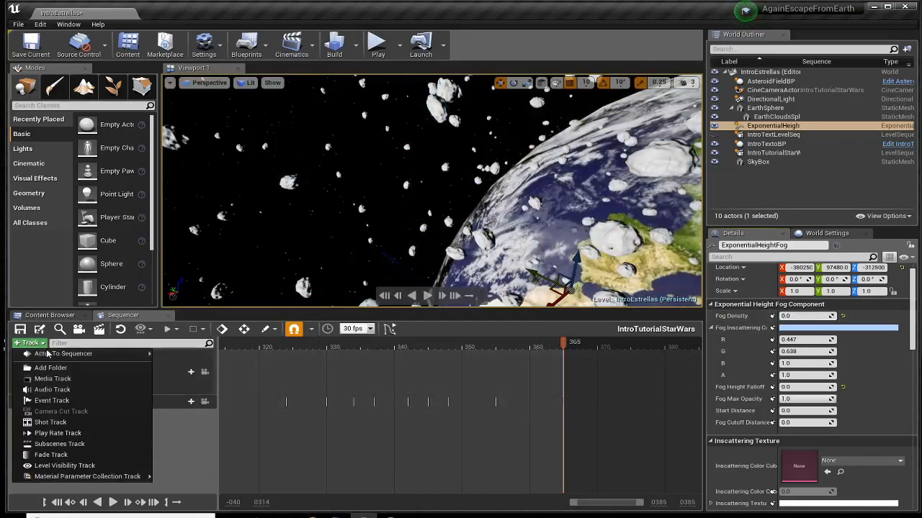
mouse_move(48, 355)
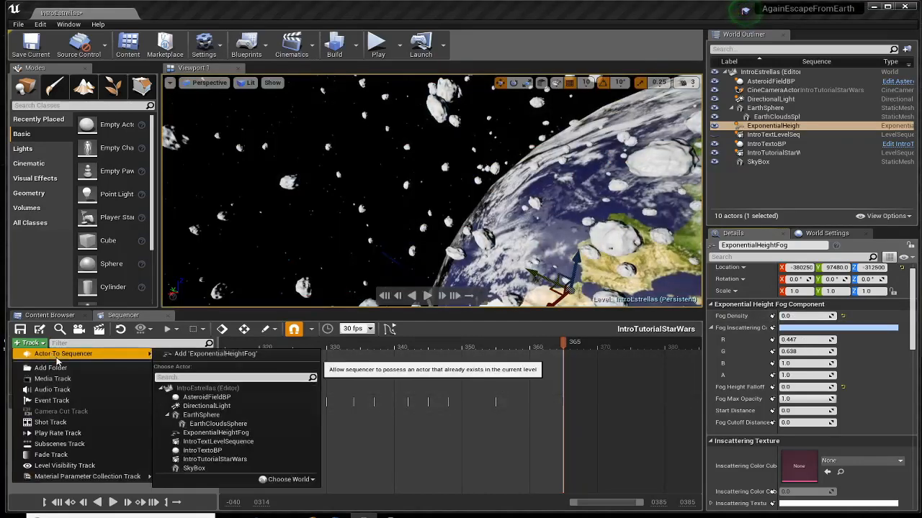
left_click(201, 433)
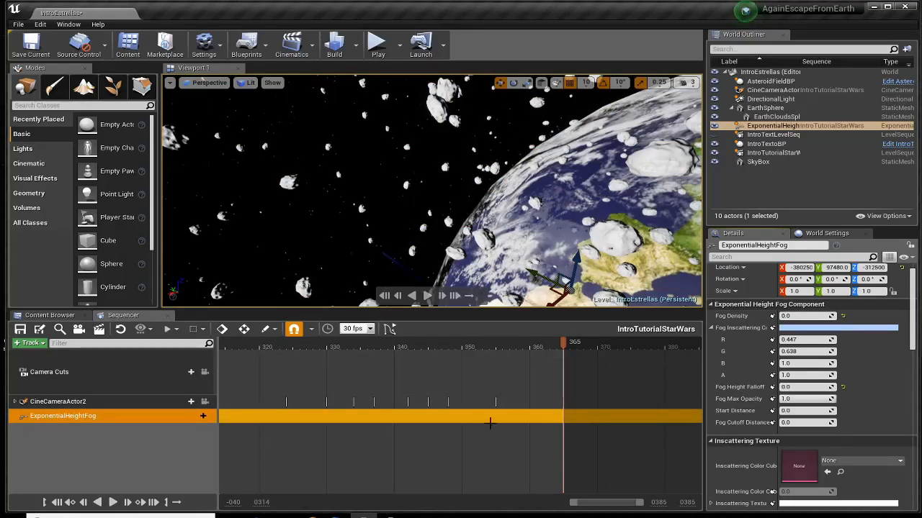
mouse_move(605, 503)
left_mouse_down()
mouse_move(551, 505)
mouse_move(592, 507)
left_mouse_up()
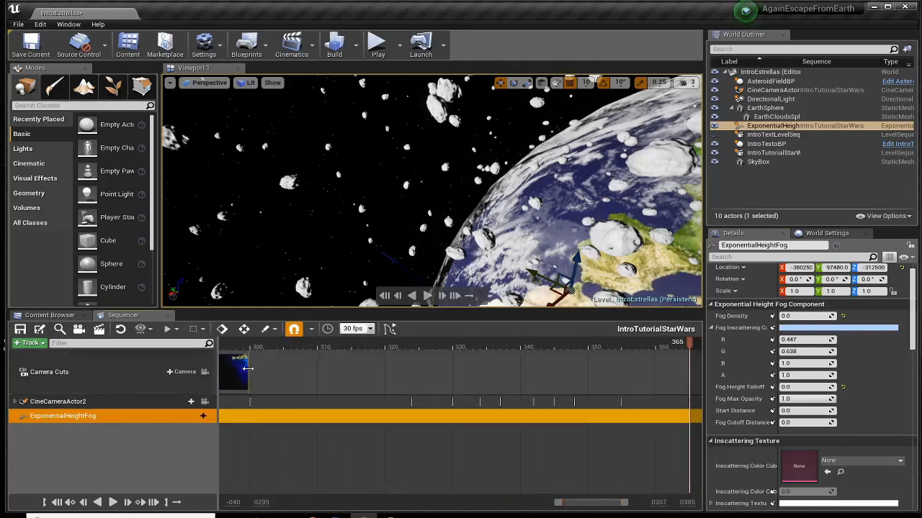
left_click_drag(247, 368, 682, 389)
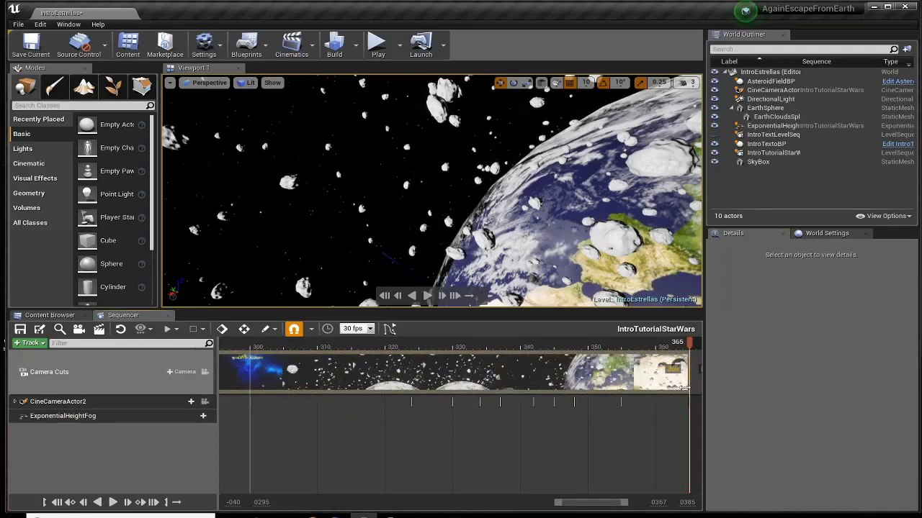
- Move the playhead to the camera's keys at frame 355 and add the HeightFogComponent0 track to ExponentialHeightFog
left_click(19, 402)
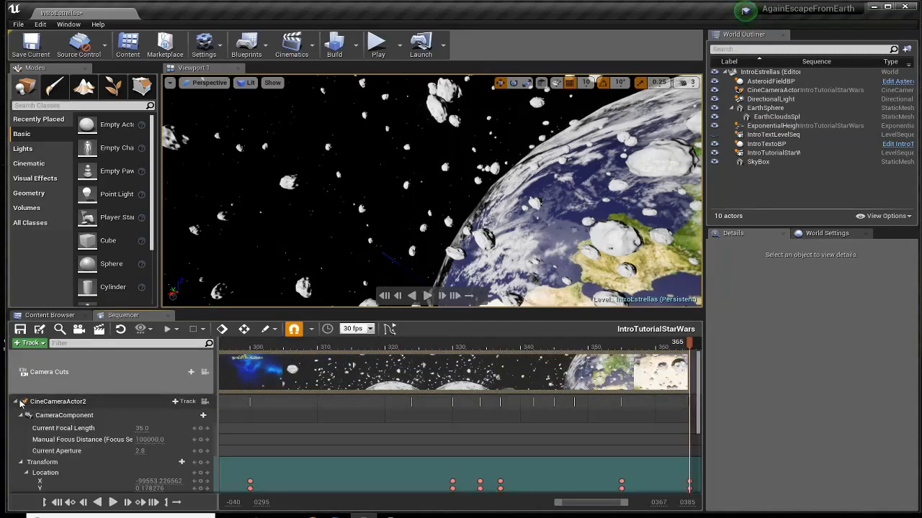
scroll(525, 430, "down", 2)
scroll(525, 430, "up", 1)
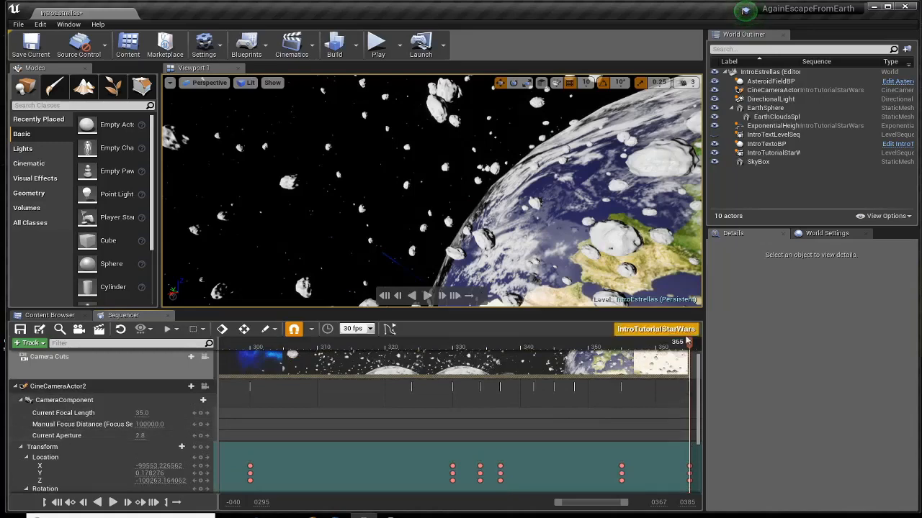
left_click_drag(688, 342, 652, 352)
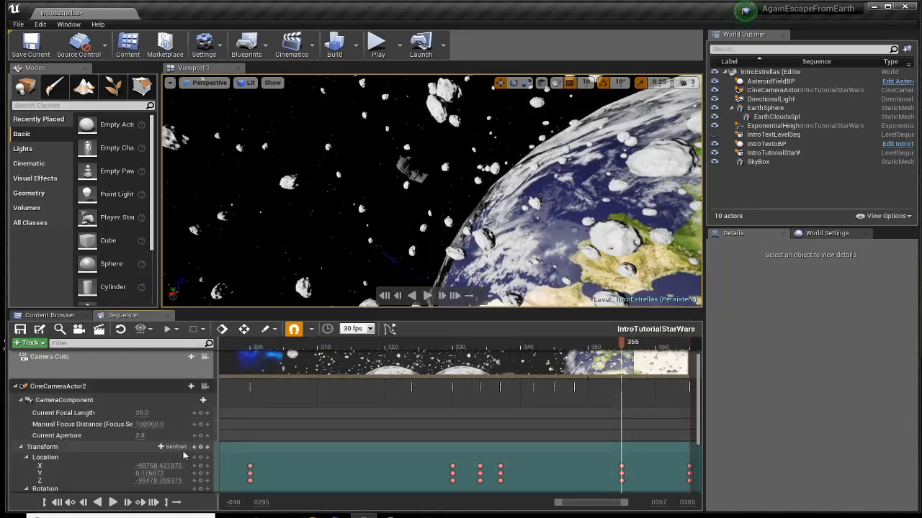
scroll(151, 452, "down", 5)
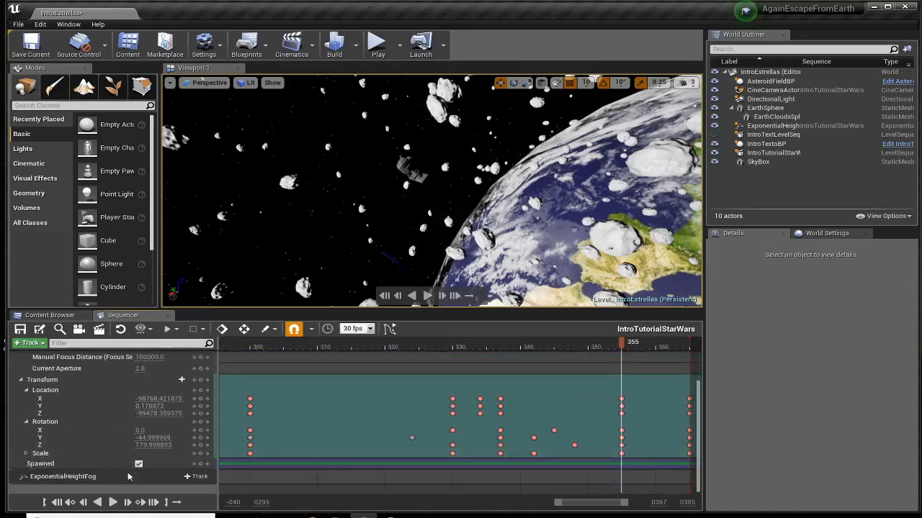
left_click(769, 126)
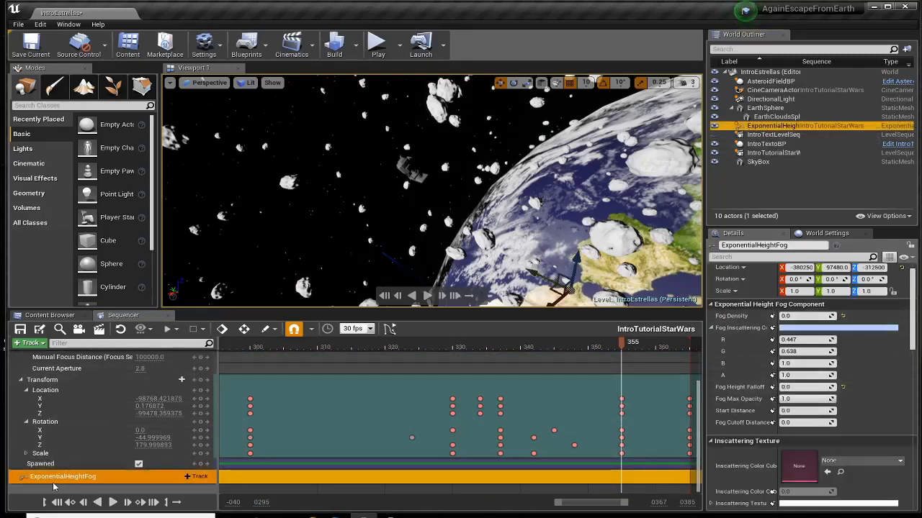
left_click(189, 477)
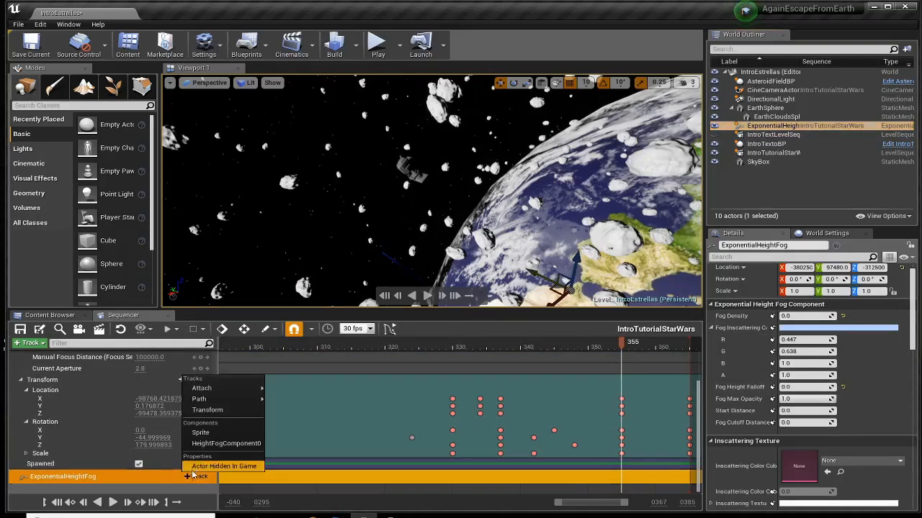
left_click(216, 444)
scroll(120, 453, "down", 1)
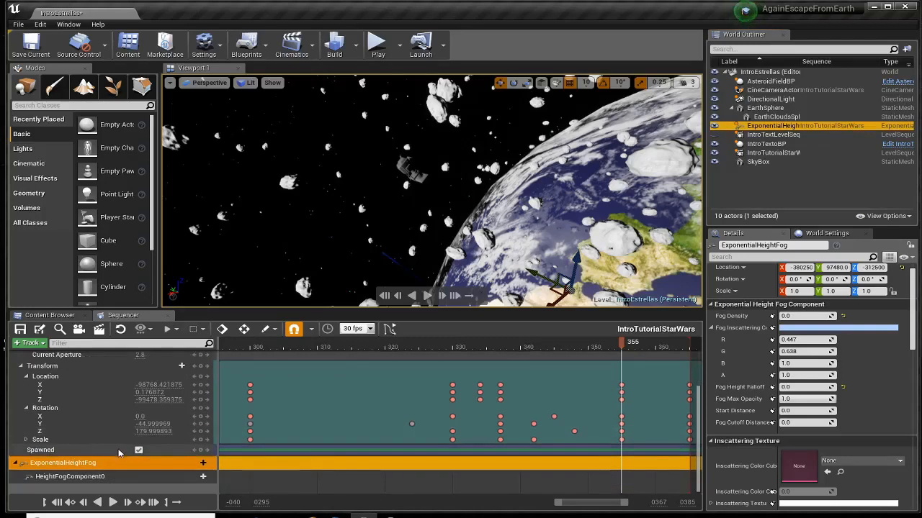
- Add a Fog Density track to HeightFogComponent0 and key it at 0 on frame 355
left_click(100, 477)
left_click(189, 477)
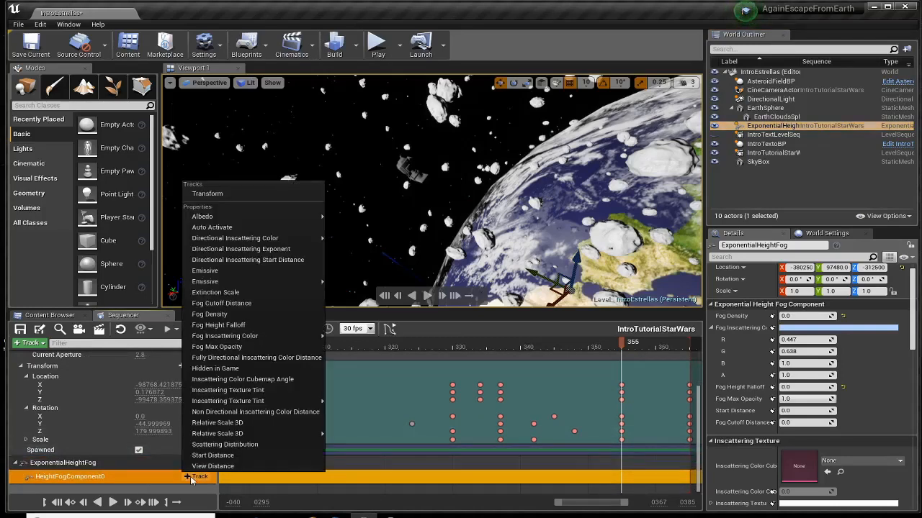
left_click(210, 314)
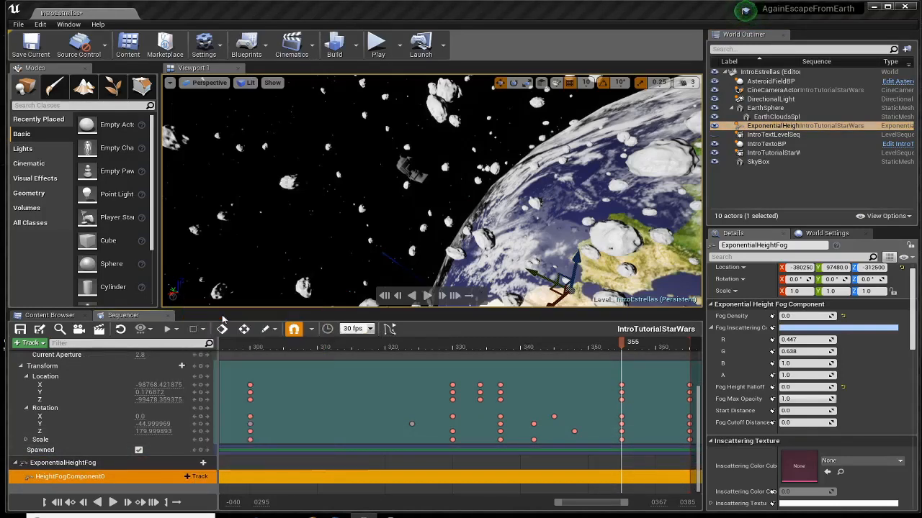
scroll(115, 391, "down", 1)
left_click(79, 478)
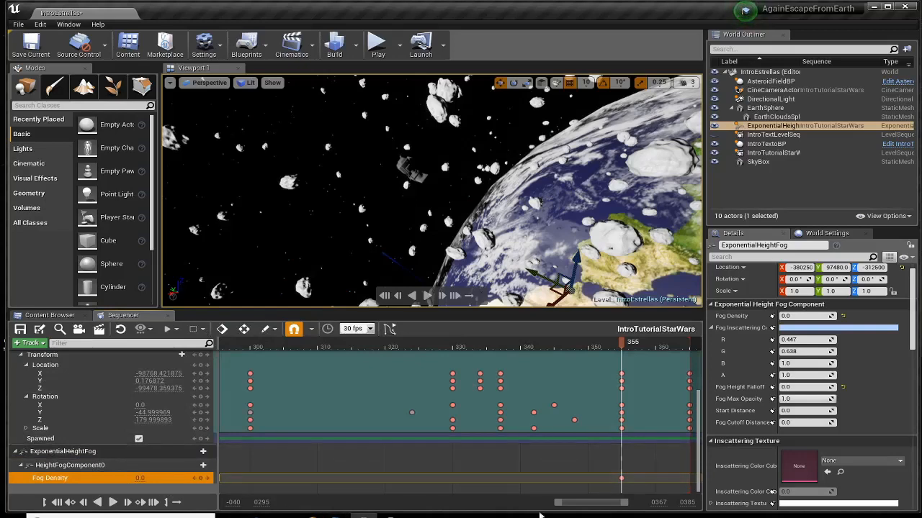
- Key the Fog Density at 3 on frame 365
left_click_drag(621, 344, 690, 344)
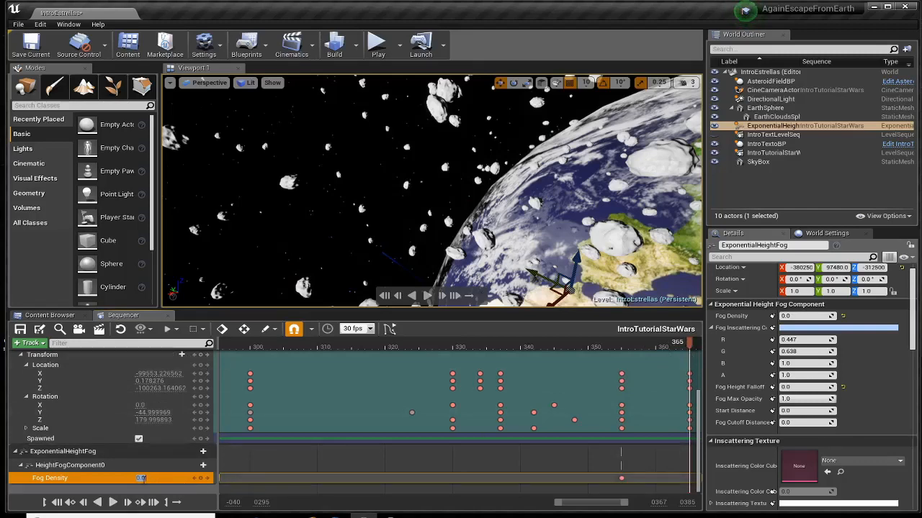
key("Return")
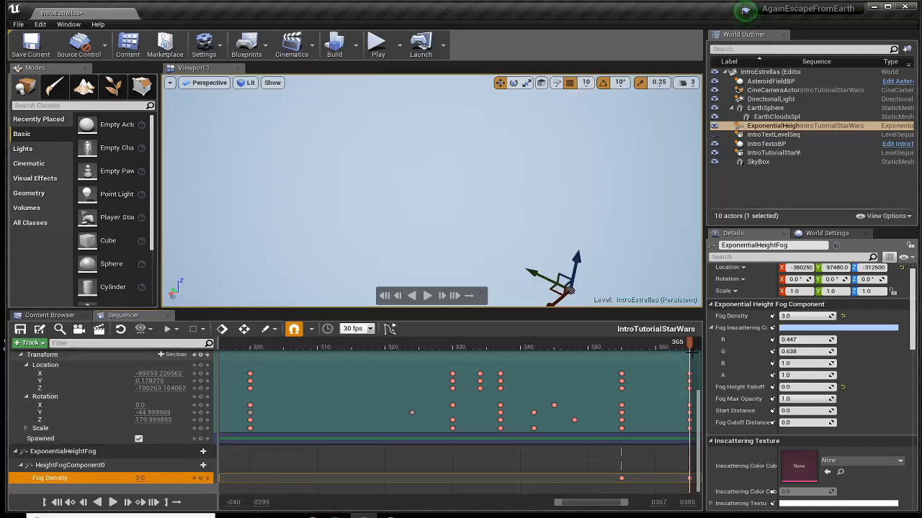
mouse_move(689, 348)
left_mouse_down()
mouse_move(635, 356)
mouse_move(694, 355)
left_mouse_up()
- Scrub the sequence around frame 355 and view it through CineCameraActor2 to check the fog fading in
left_click_drag(689, 348, 335, 337)
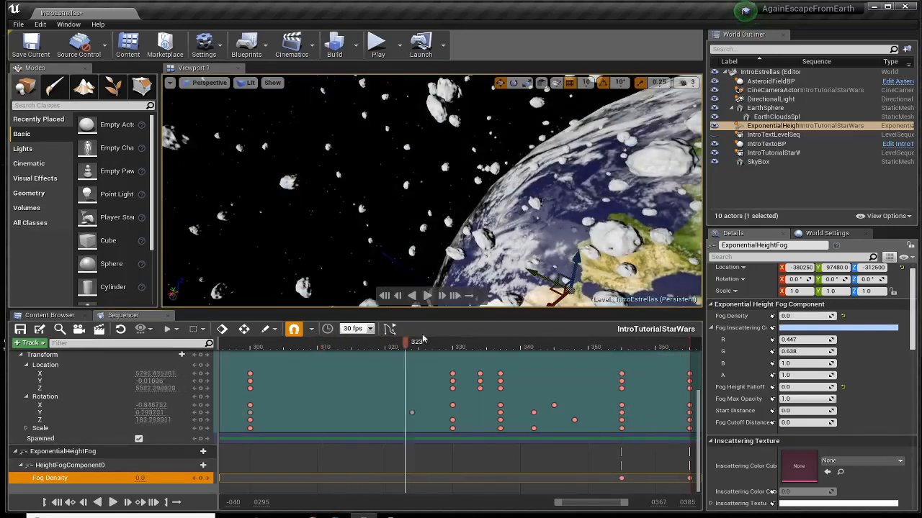
left_click_drag(422, 339, 629, 342)
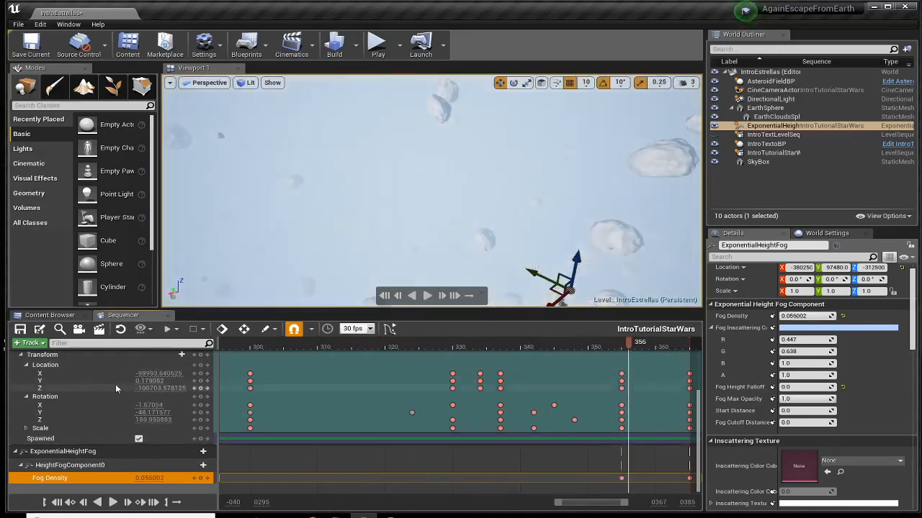
scroll(116, 389, "up", 3)
left_click(204, 358)
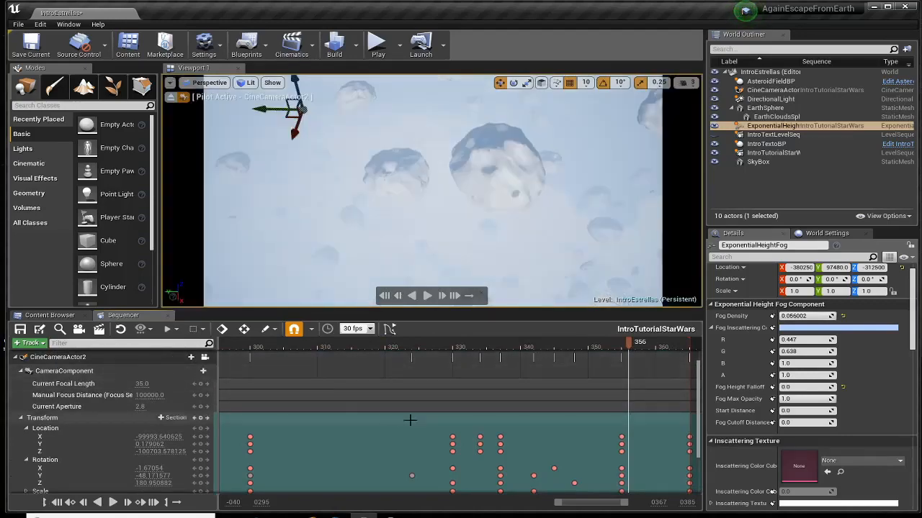
scroll(498, 432, "down", 3)
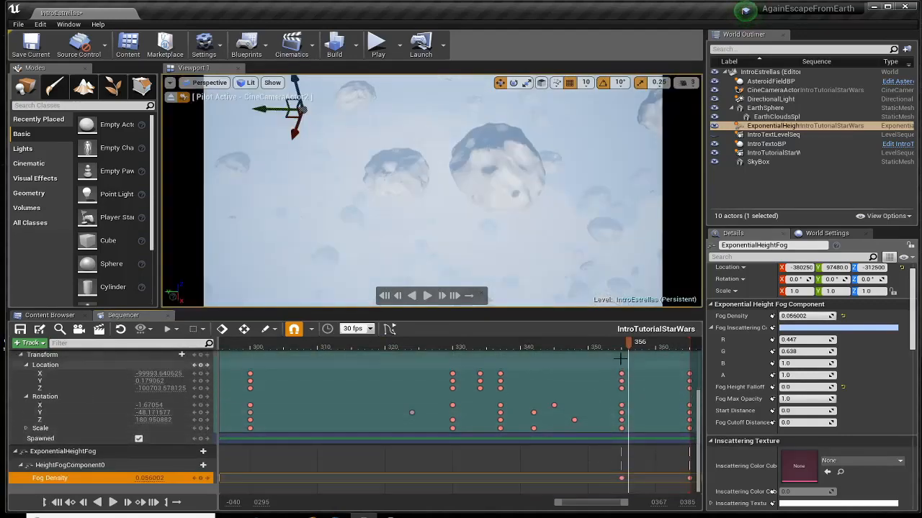
left_click_drag(629, 343, 563, 346)
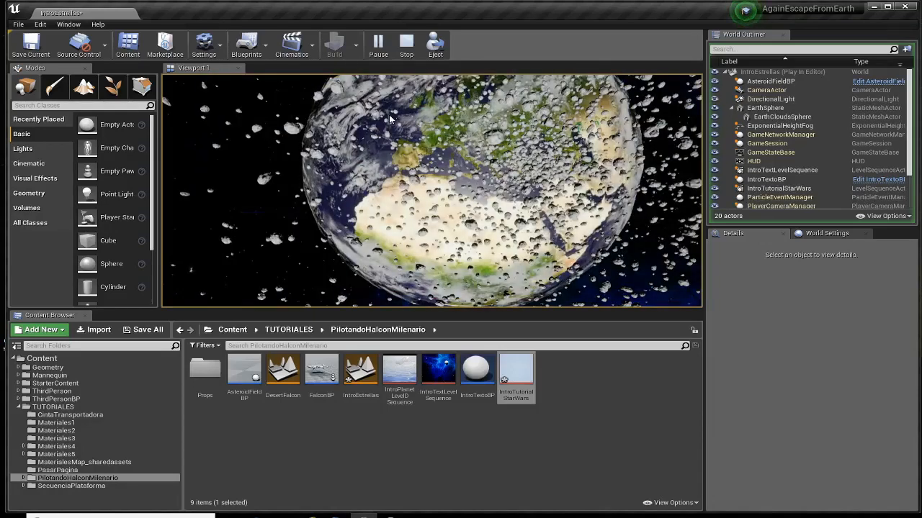
- Enable Auto Play at a play rate of 0.3 on the IntroTutorialStarWars actor and replay the level to preview the cinematic
key("Escape")
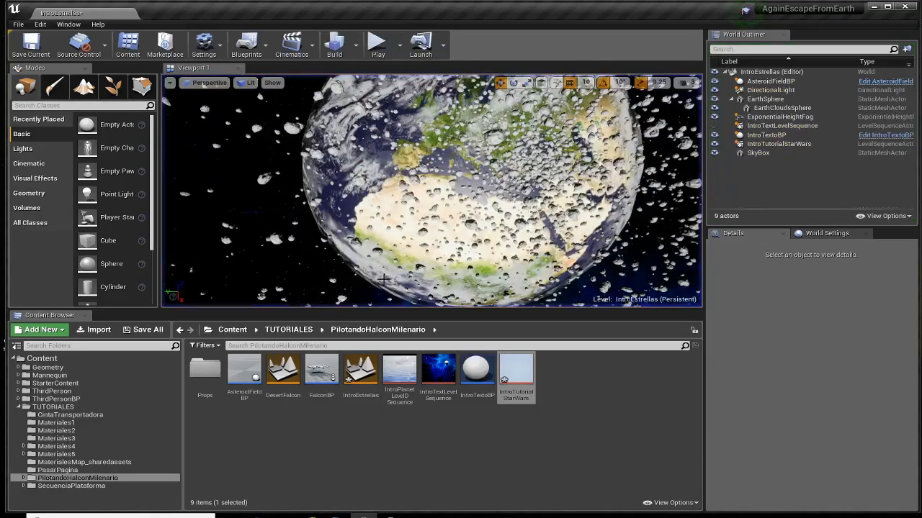
left_click(508, 367)
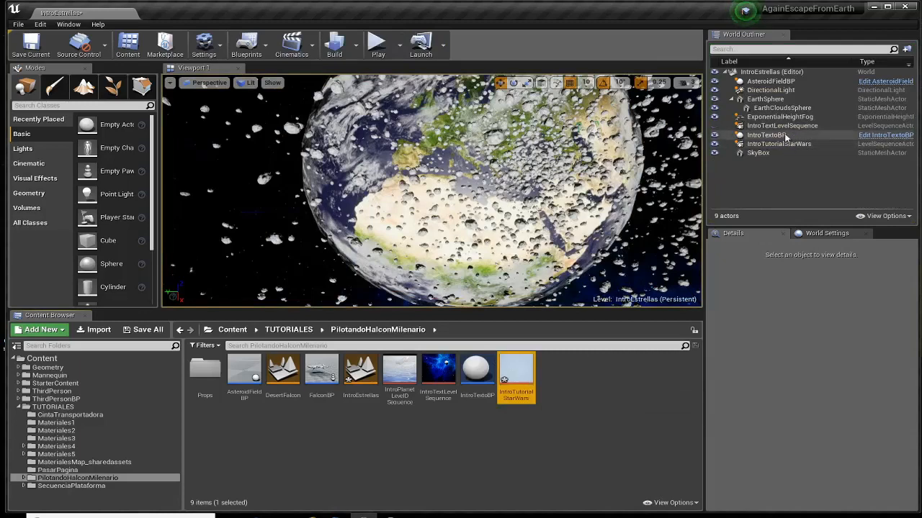
left_click(781, 143)
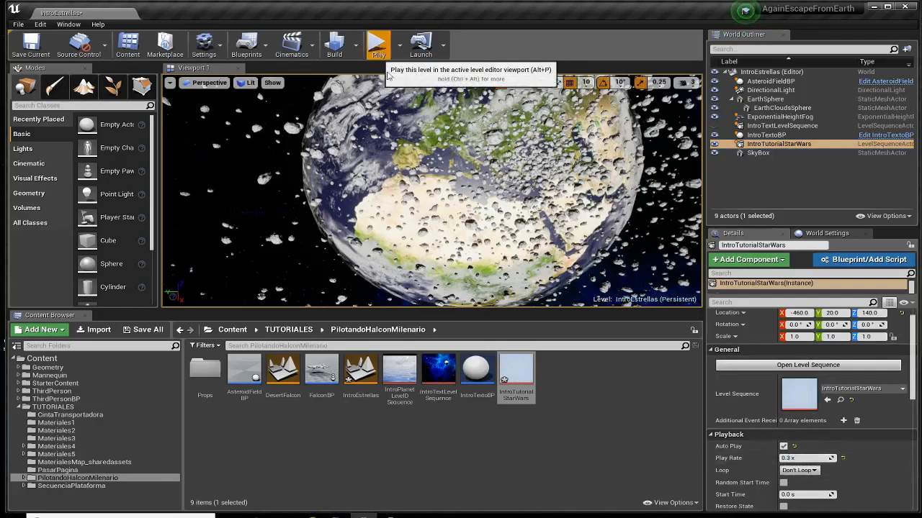
left_click(377, 43)
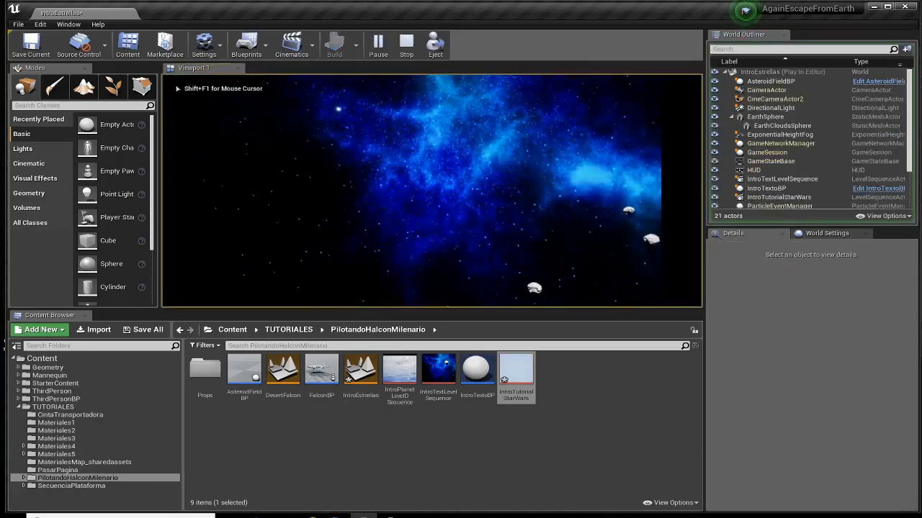